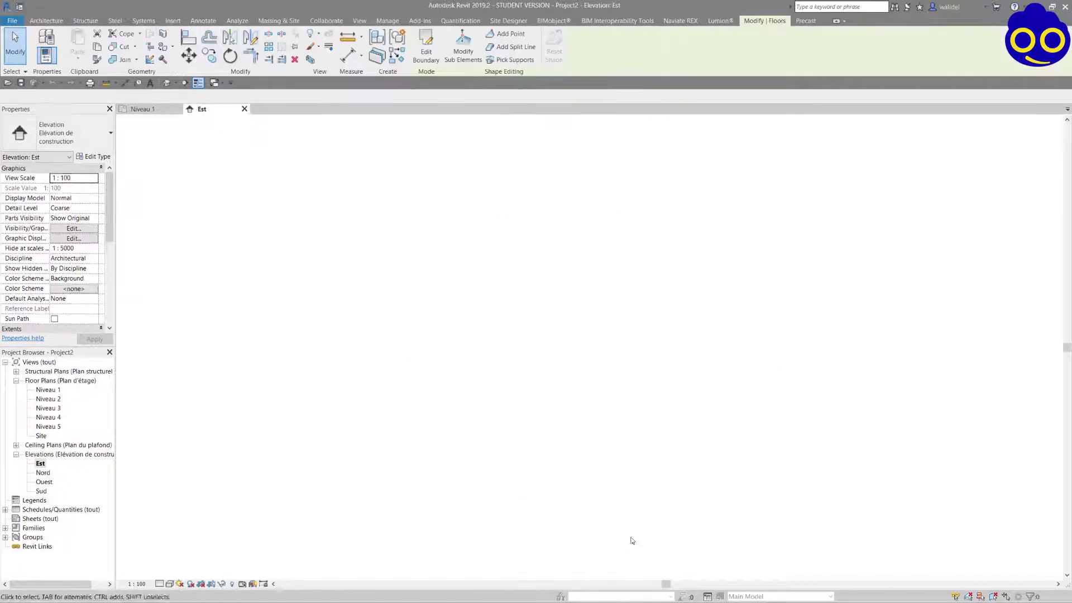
Step: Switch from the Est elevation to the Niveau 1 floor plan
middle_click_drag(617, 514, 589, 506)
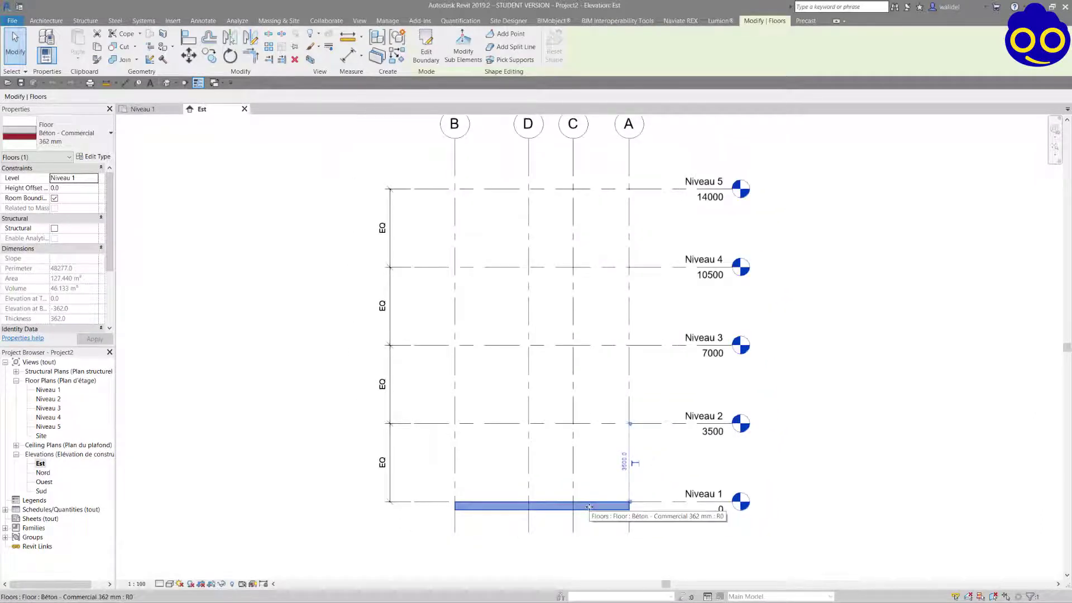
left_click(562, 175)
left_click(143, 109)
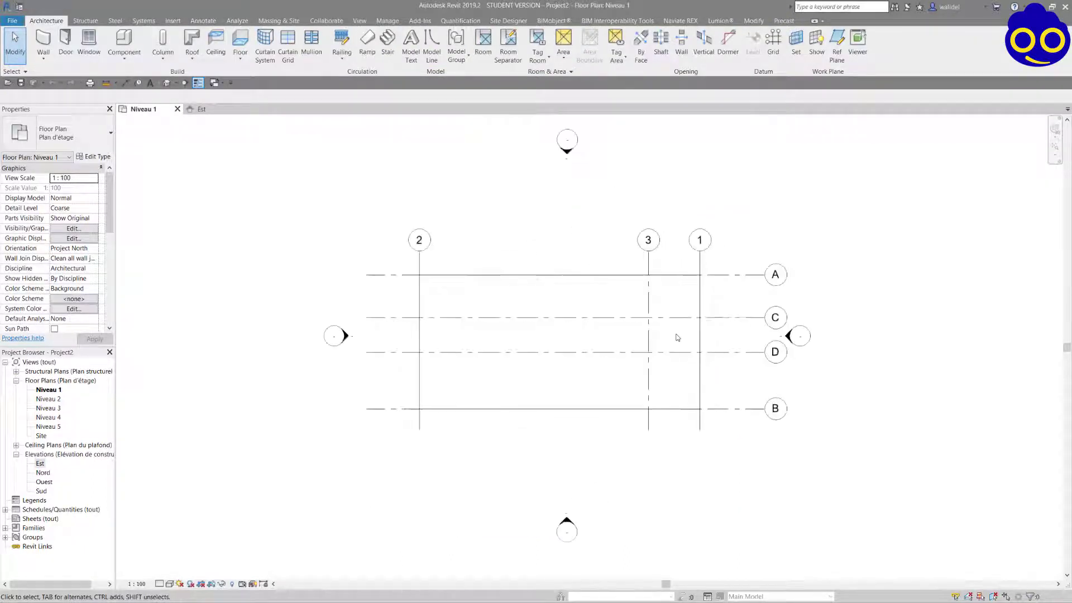
scroll(677, 335, "up", 1)
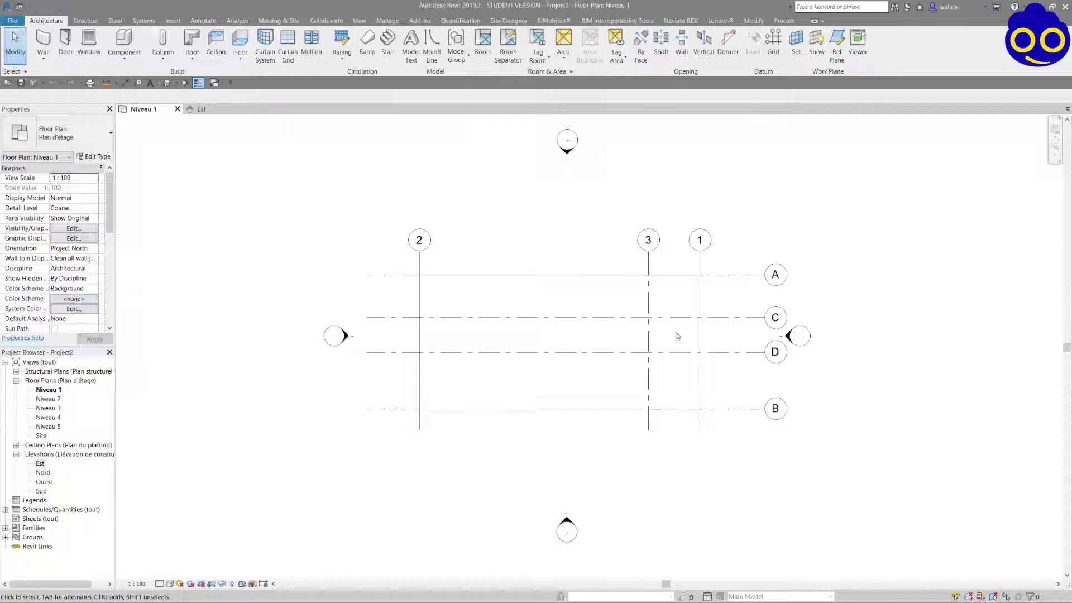
left_click(591, 276)
left_click(582, 238)
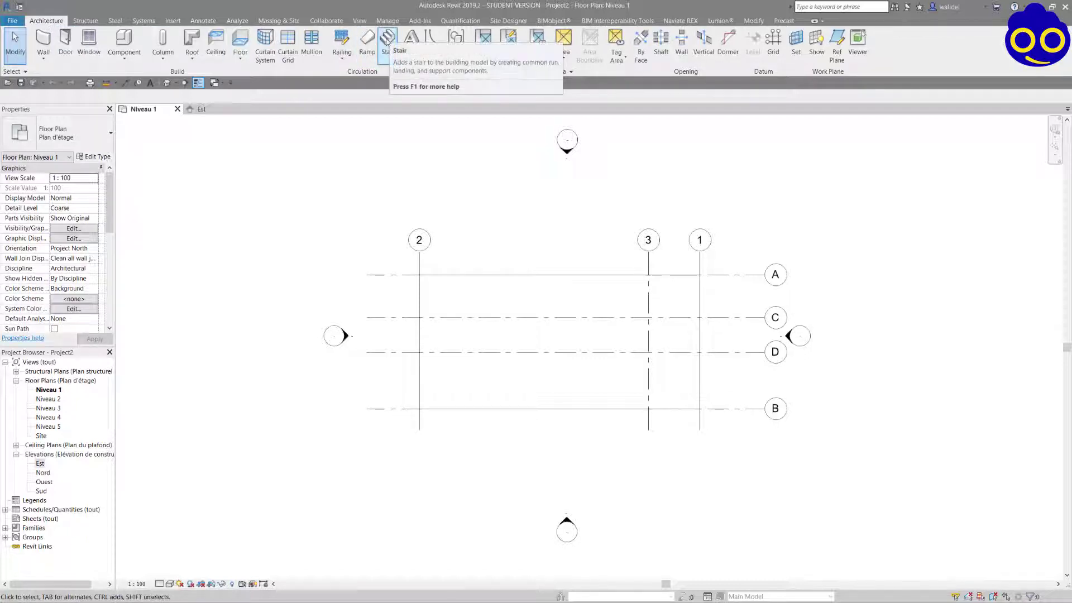
Step: Start a new stair and begin its straight run at the intersection of grids C and 3, heading toward grid 2
left_click(387, 42)
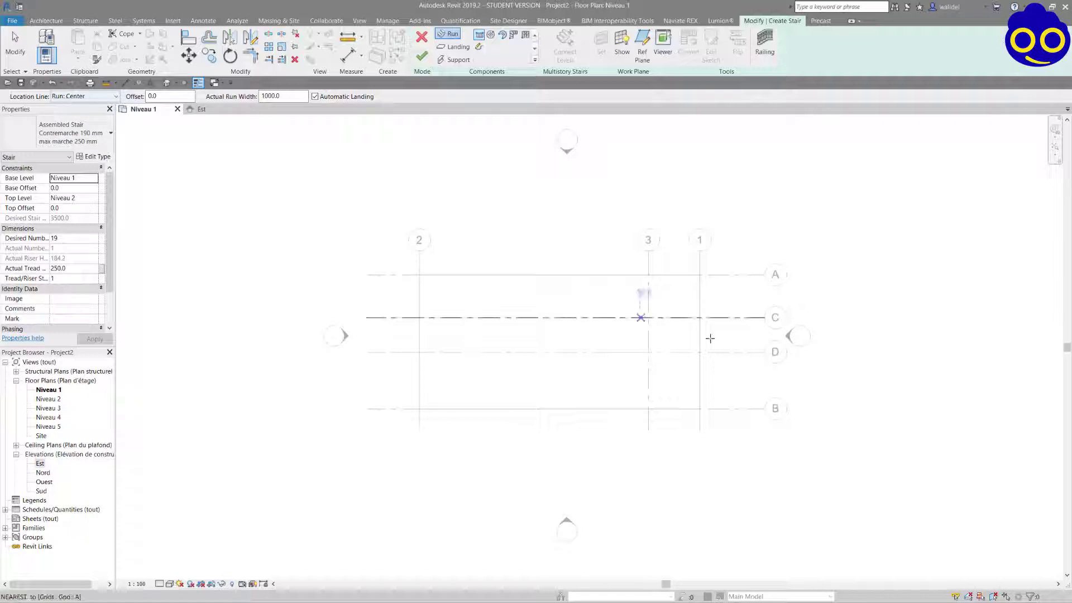
scroll(653, 318, "up", 3)
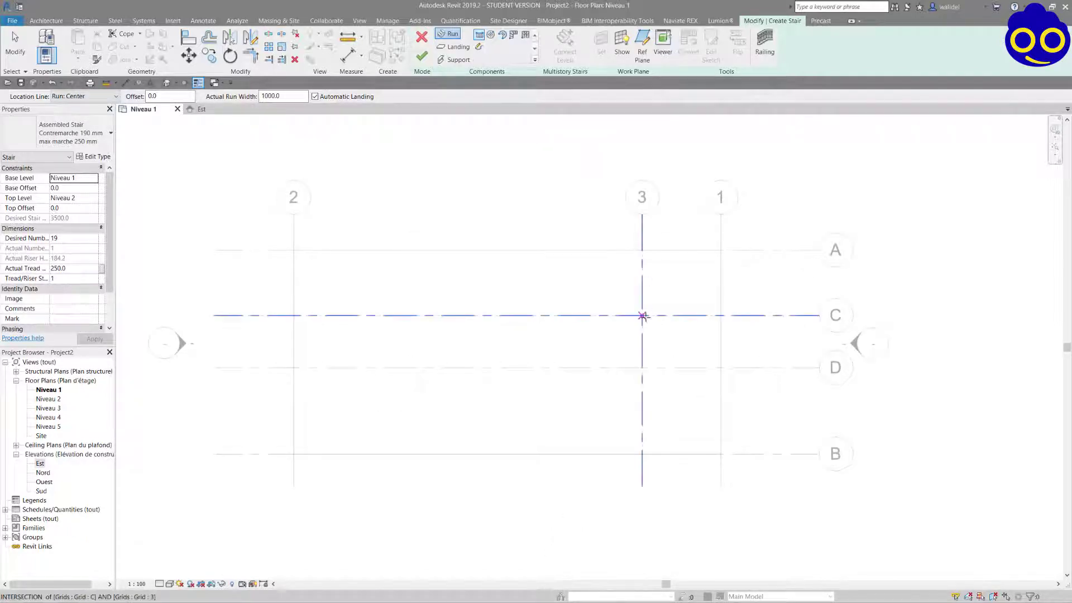
left_click(642, 316)
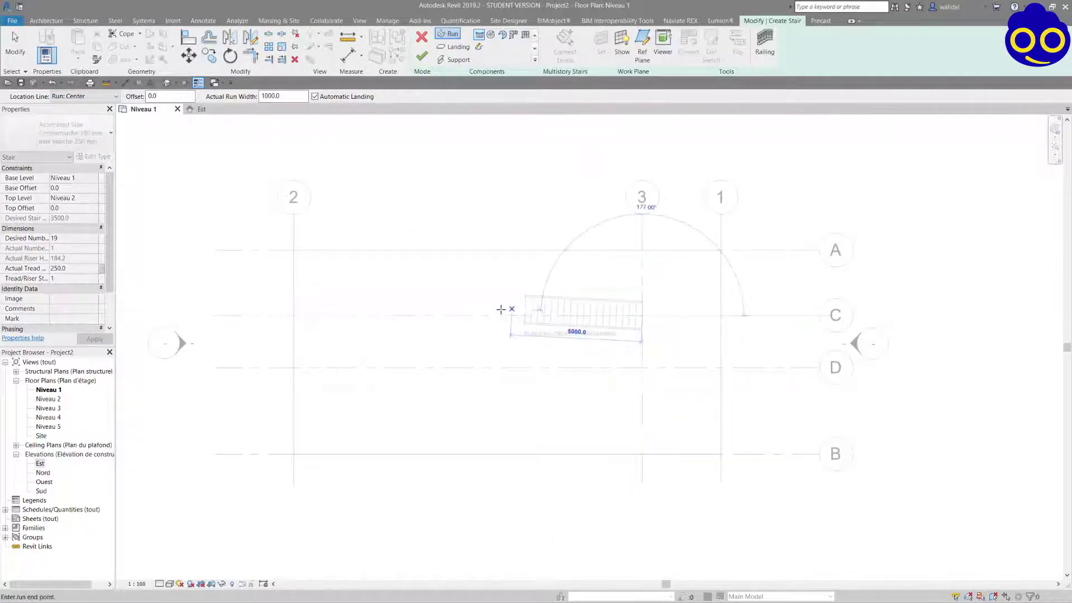
scroll(534, 317, "up", 4)
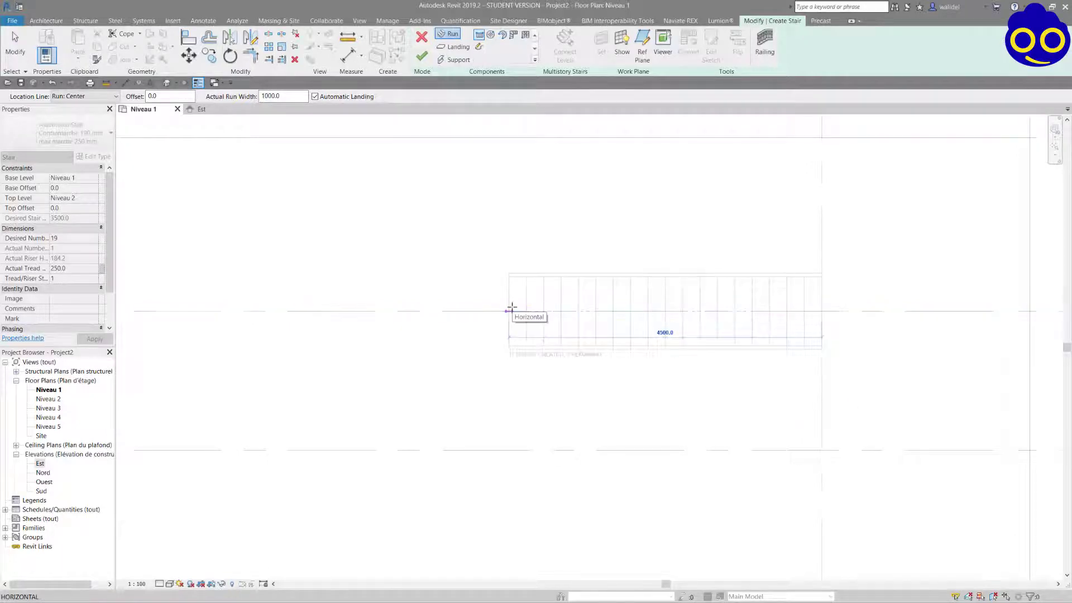
Step: Try the Exterior Support: Left location line on the run and set it back to Run: Center
left_click(79, 97)
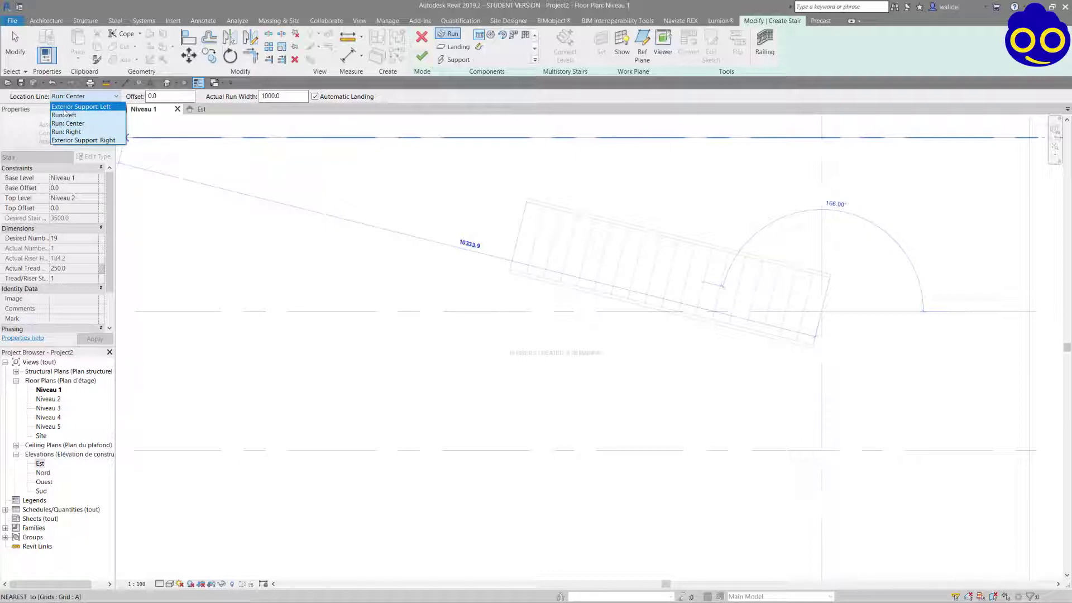
left_click(96, 108)
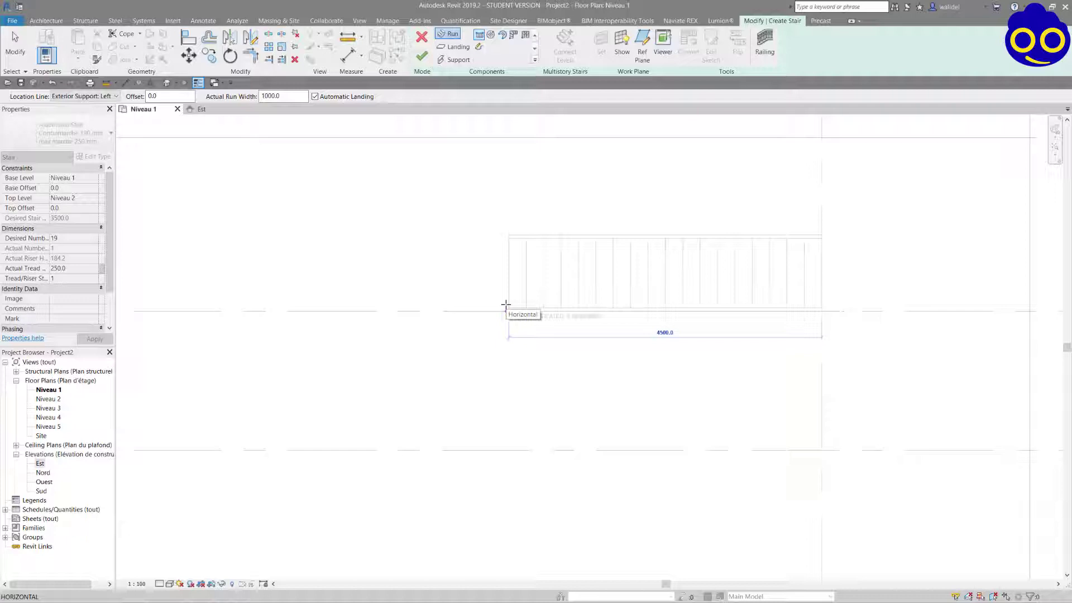
left_click(84, 96)
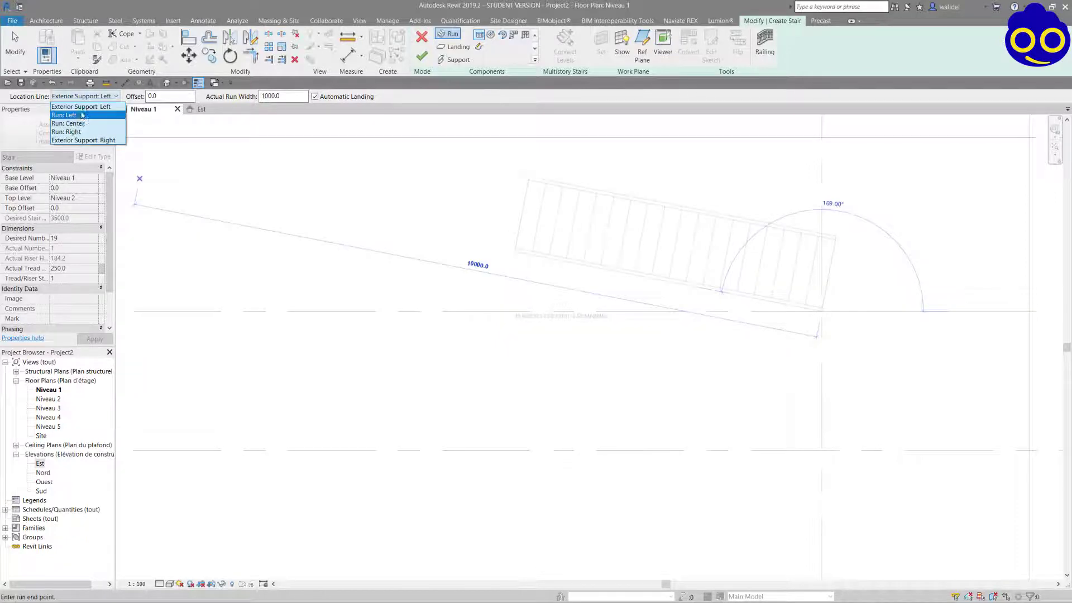
left_click(81, 123)
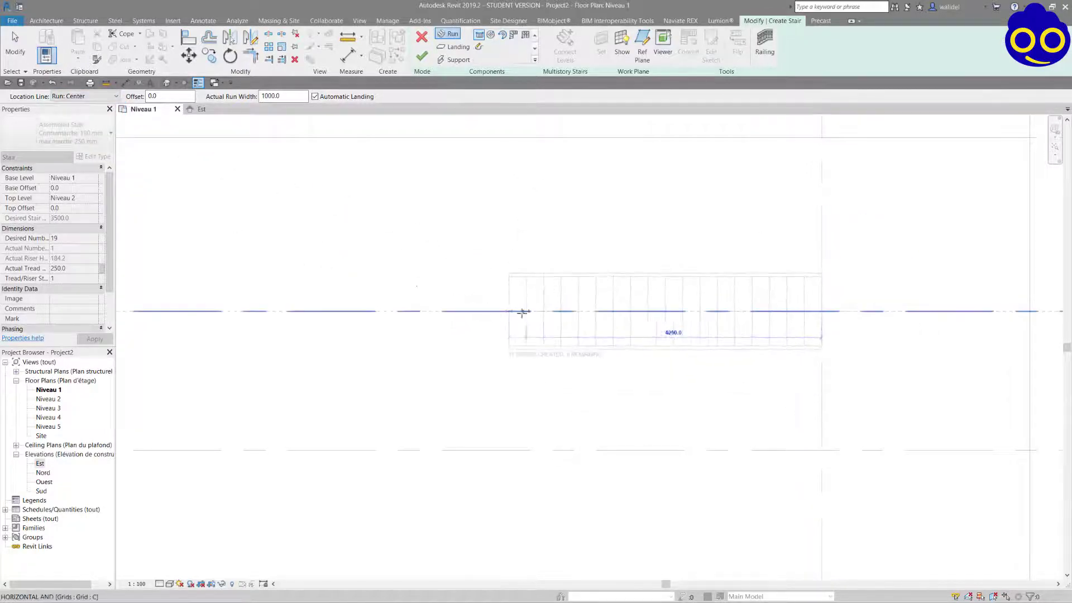
Step: Set the run offset to 100 and finish the horizontal stair run about 4500 mm long beside grid C
left_click(161, 96)
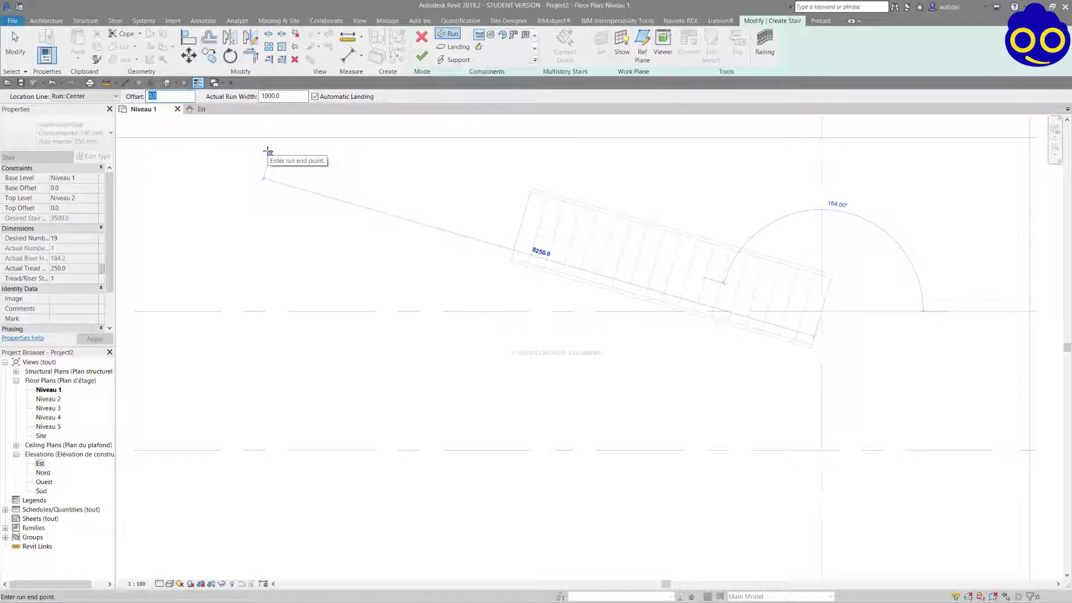
type("100")
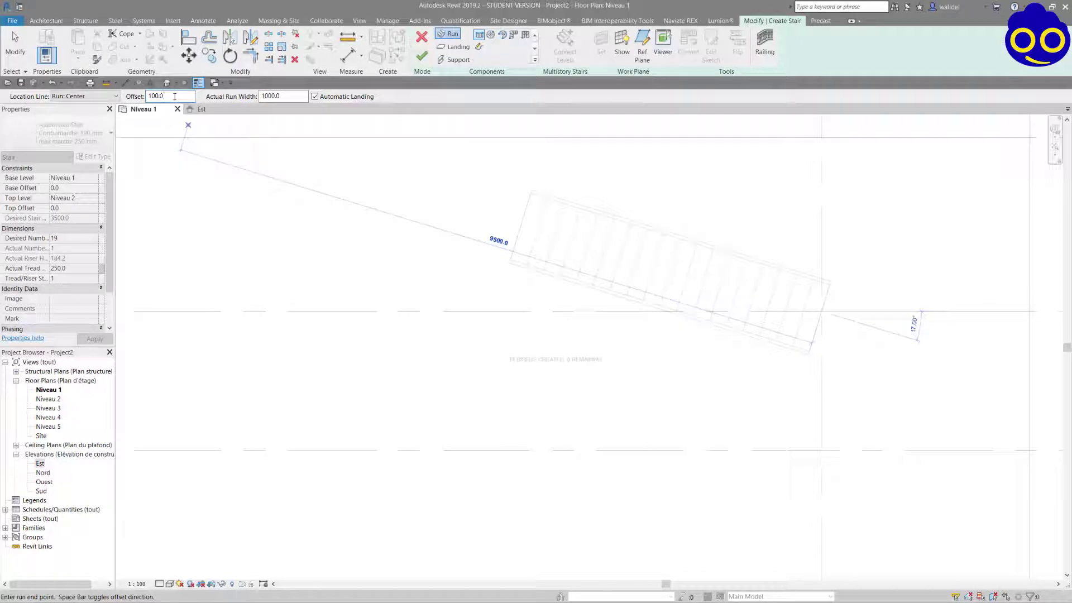
left_click(510, 311)
key("Escape")
scroll(830, 322, "up", 5)
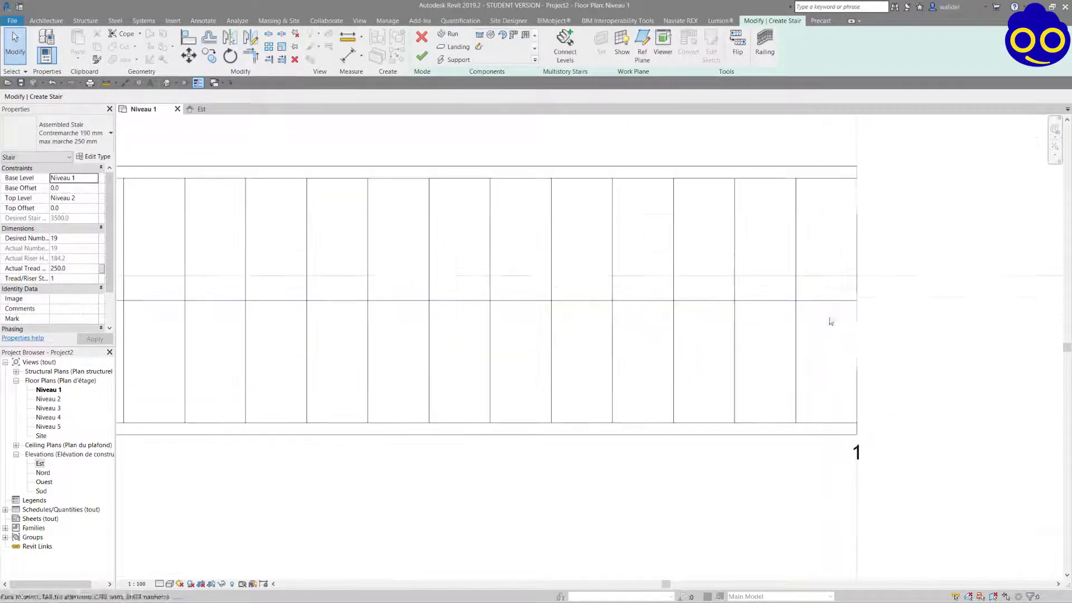
Step: Delete the stair run drawn beside grid C
scroll(853, 308, "down", 3)
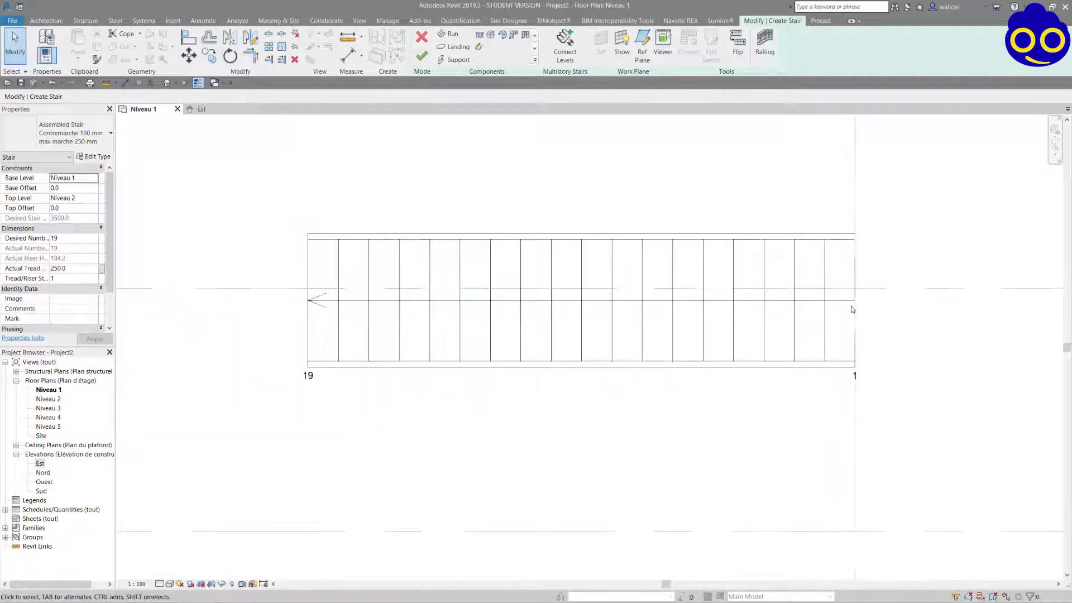
scroll(397, 268, "down", 1)
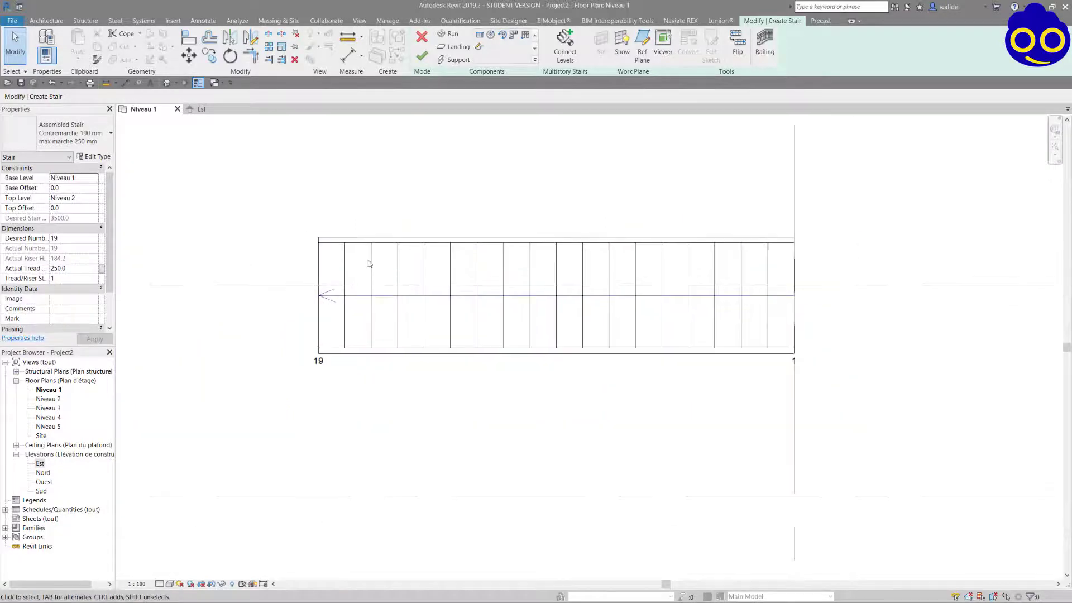
left_click(557, 249)
key("Delete")
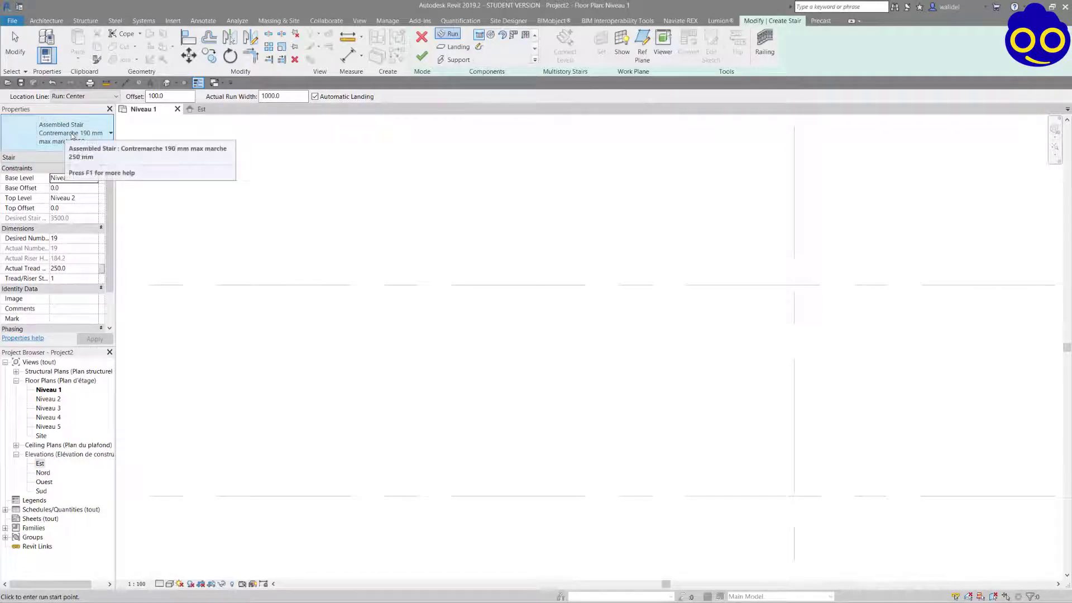
Step: Examine the available stair types and the new stair's level, riser, tread and phasing properties
left_click(70, 139)
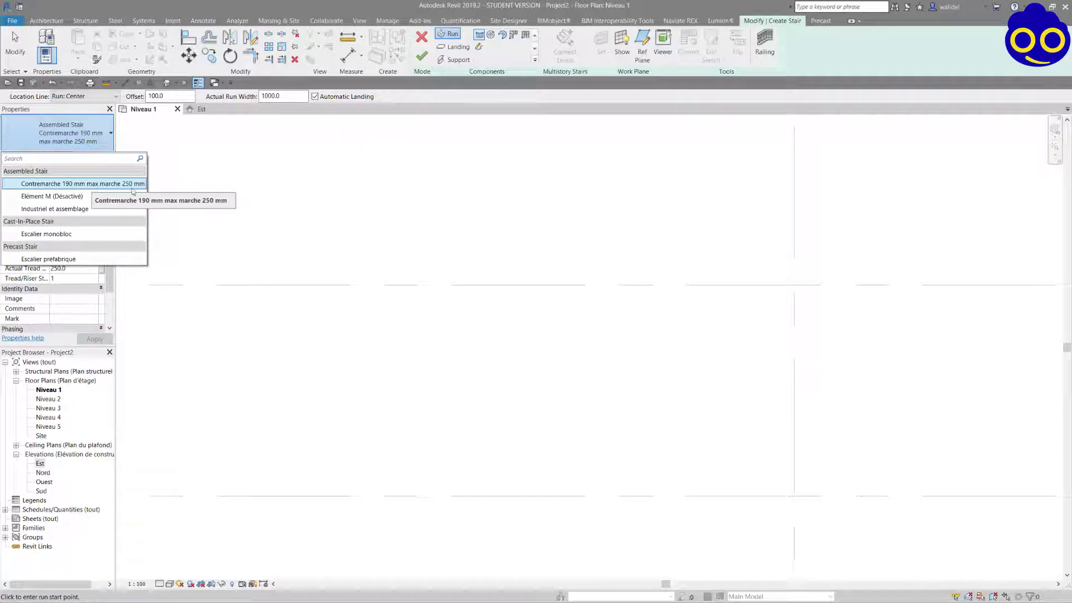
left_click(89, 142)
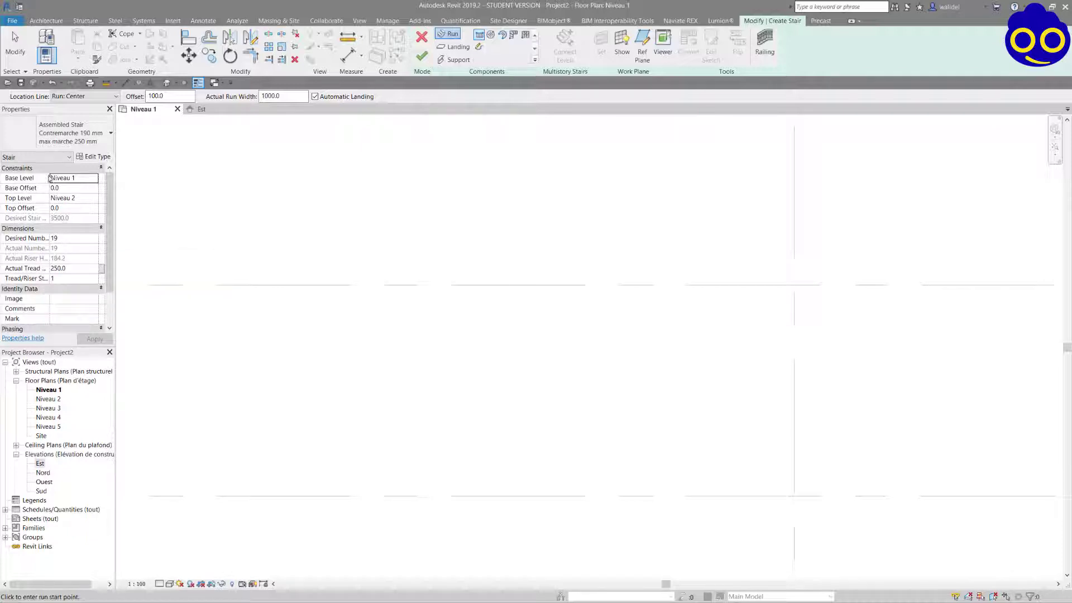
left_click_drag(49, 178, 82, 177)
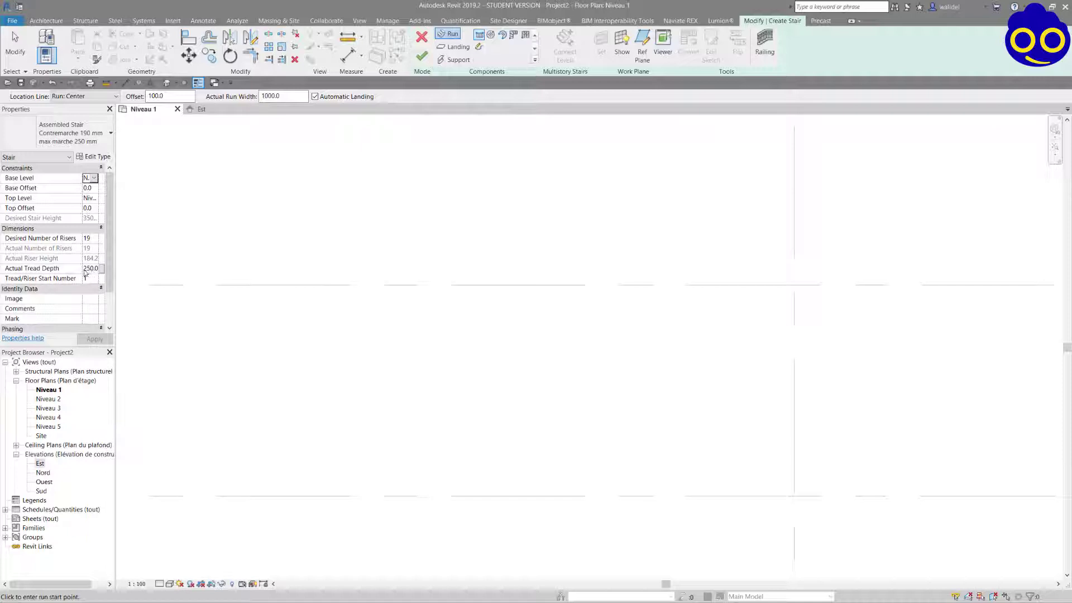
scroll(86, 281, "down", 2)
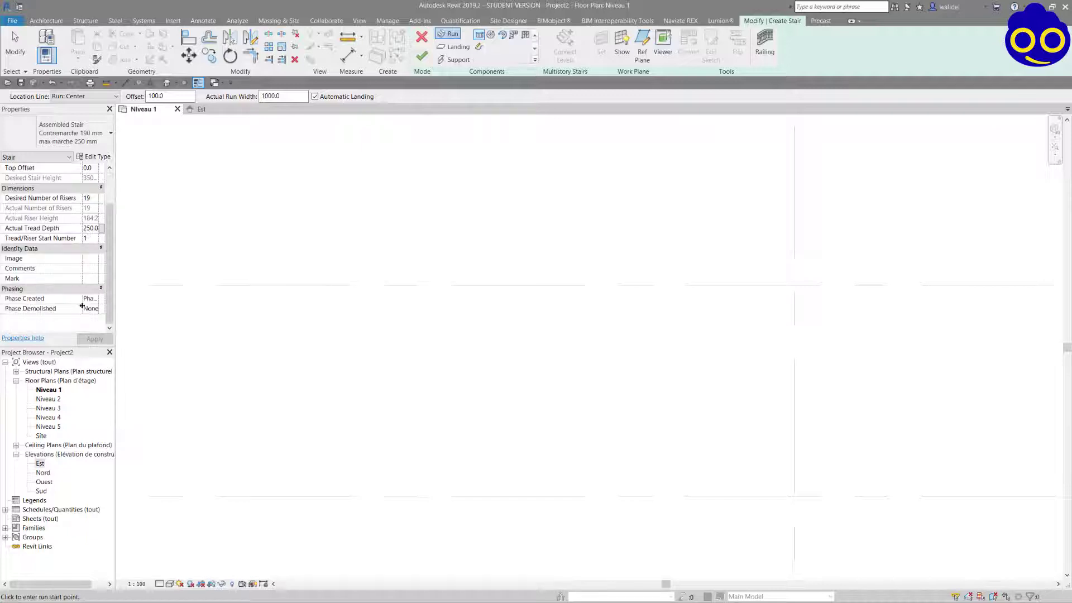
scroll(86, 281, "up", 2)
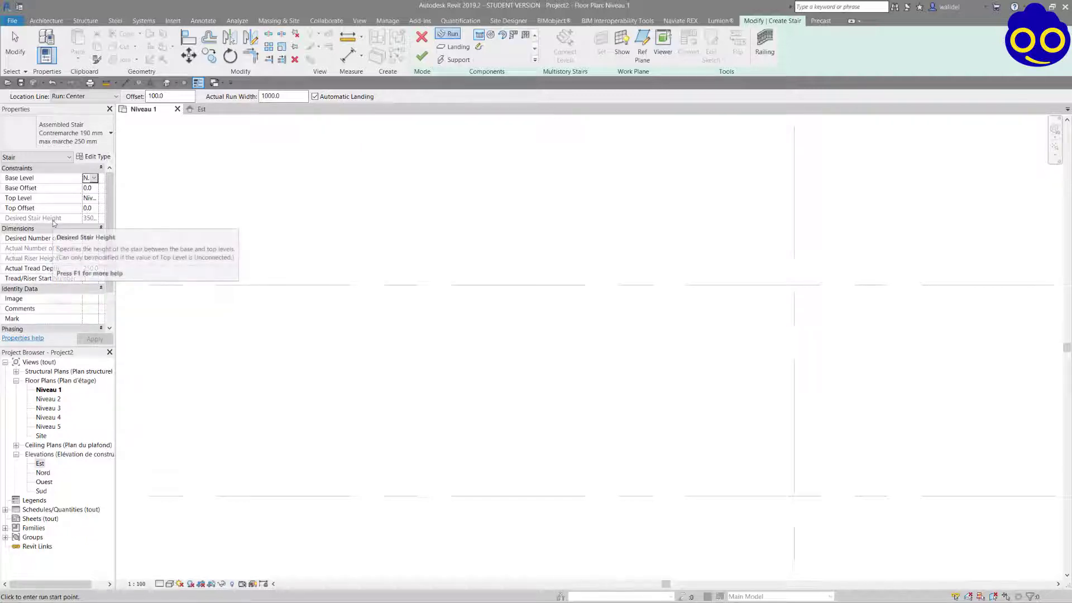
Step: Examine the stair's type properties, including the available system families and the types of the Assembled Stair family
left_click(92, 157)
left_click_drag(421, 62, 391, 55)
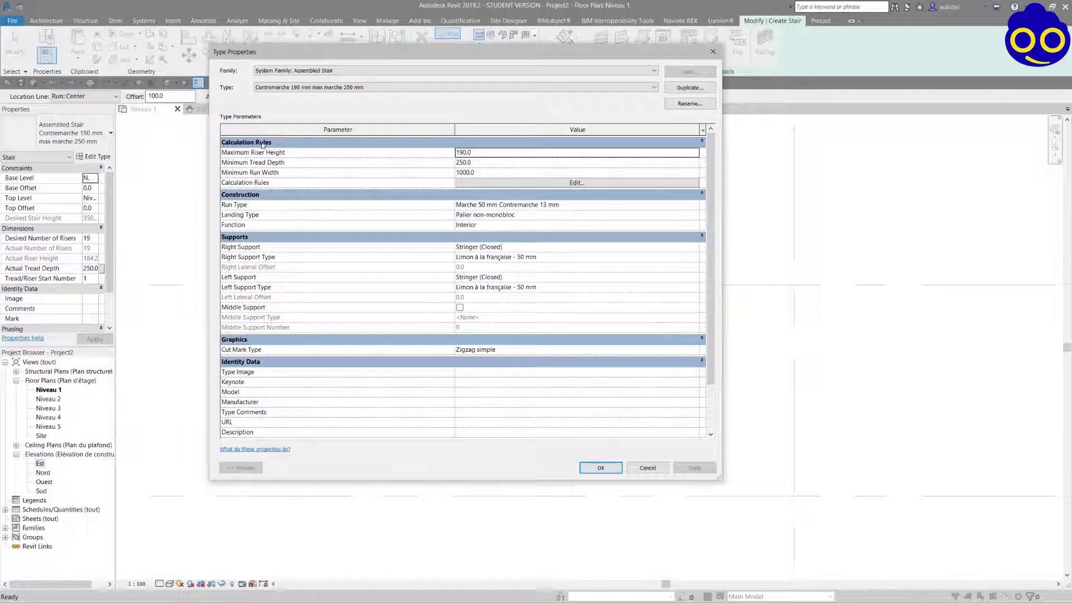
left_click(336, 71)
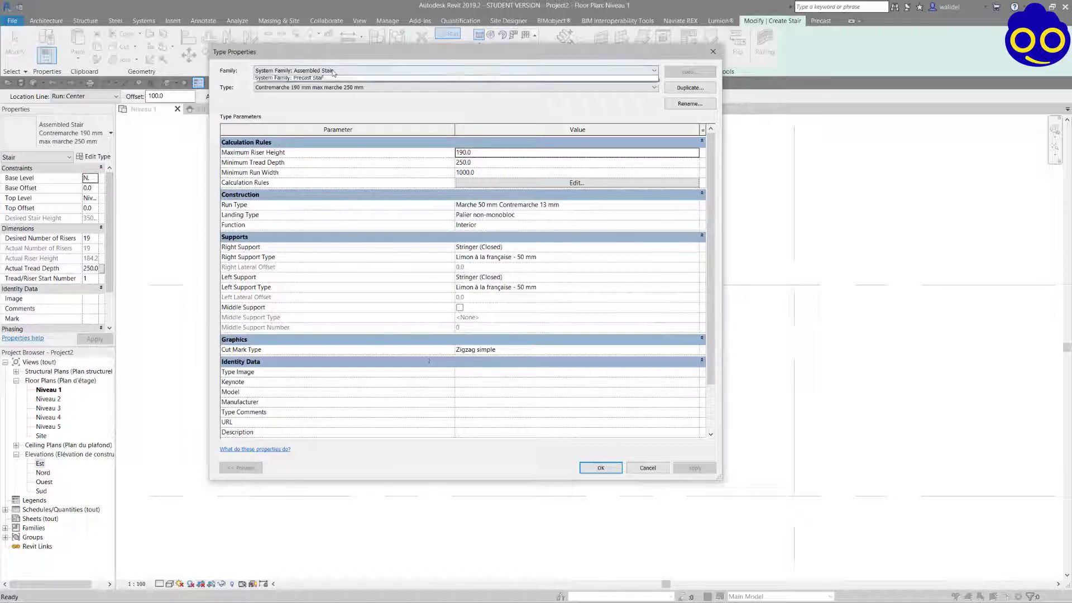
left_click(321, 70)
left_click(324, 71)
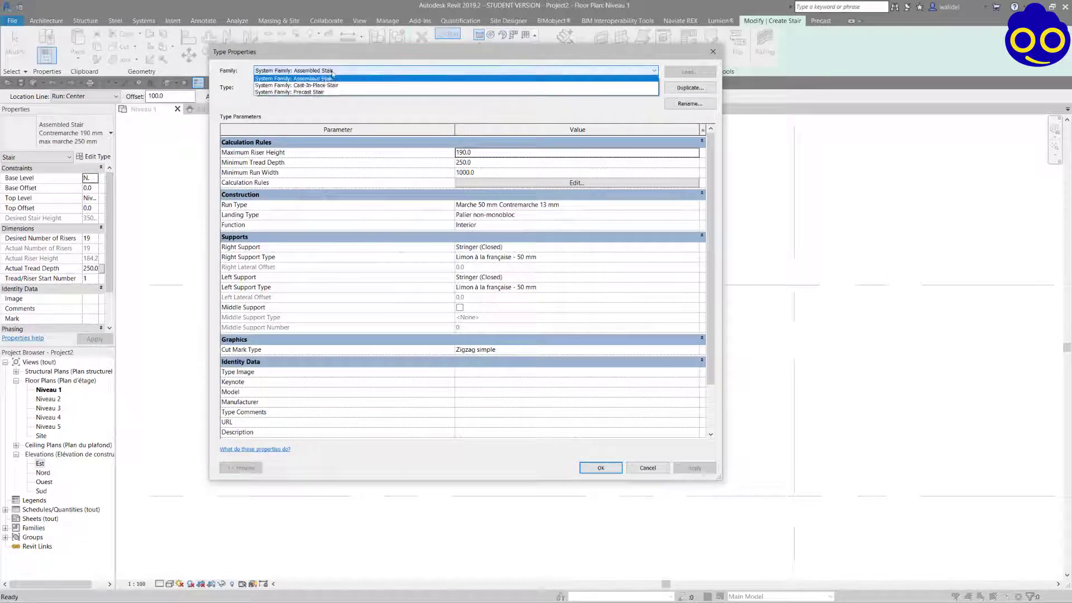
left_click(329, 80)
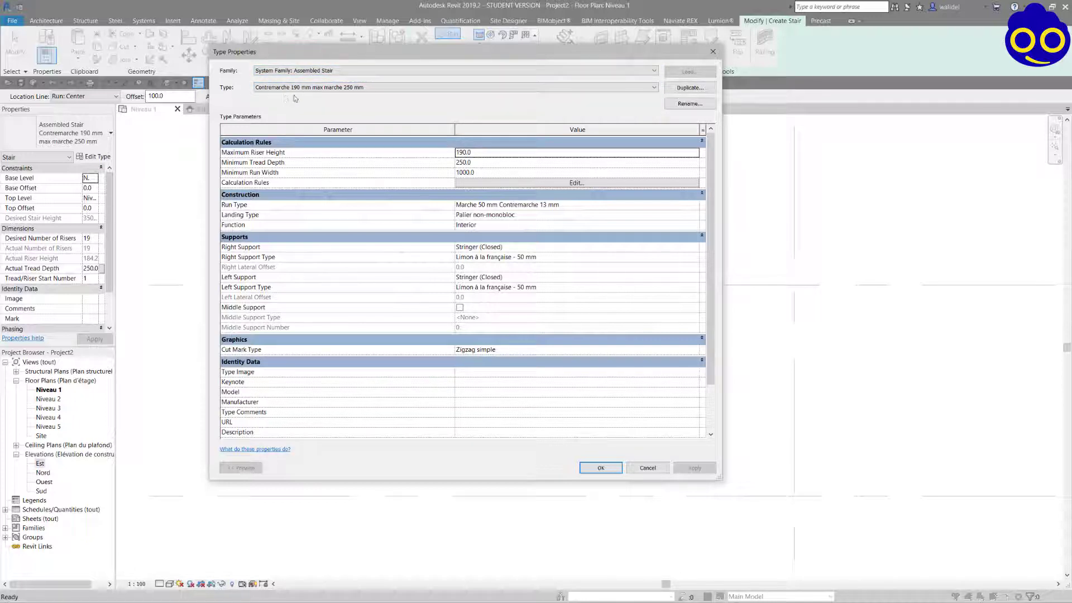
left_click(310, 88)
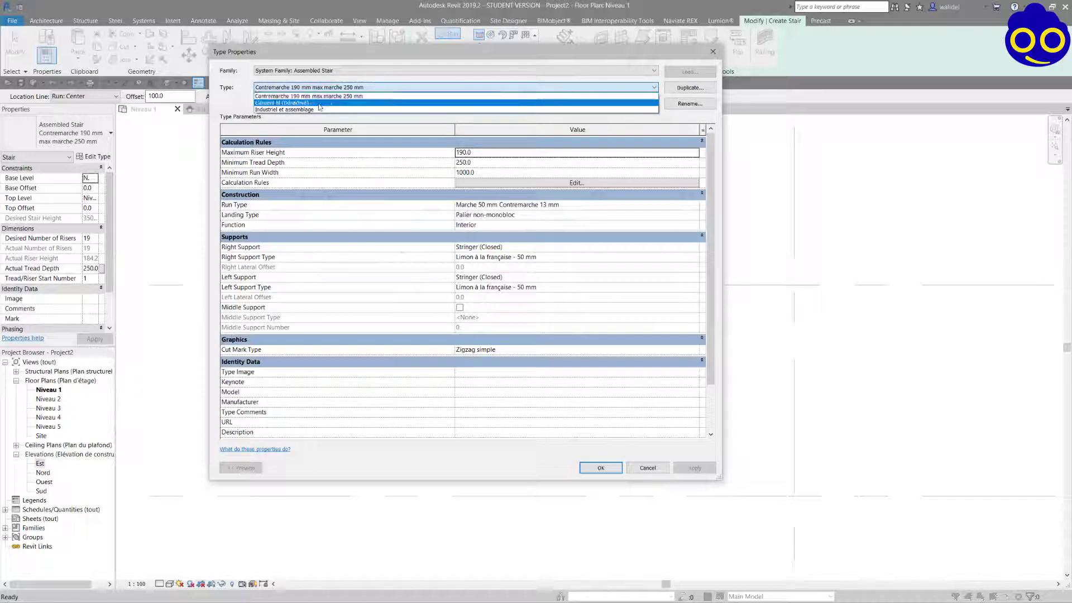
left_click(344, 89)
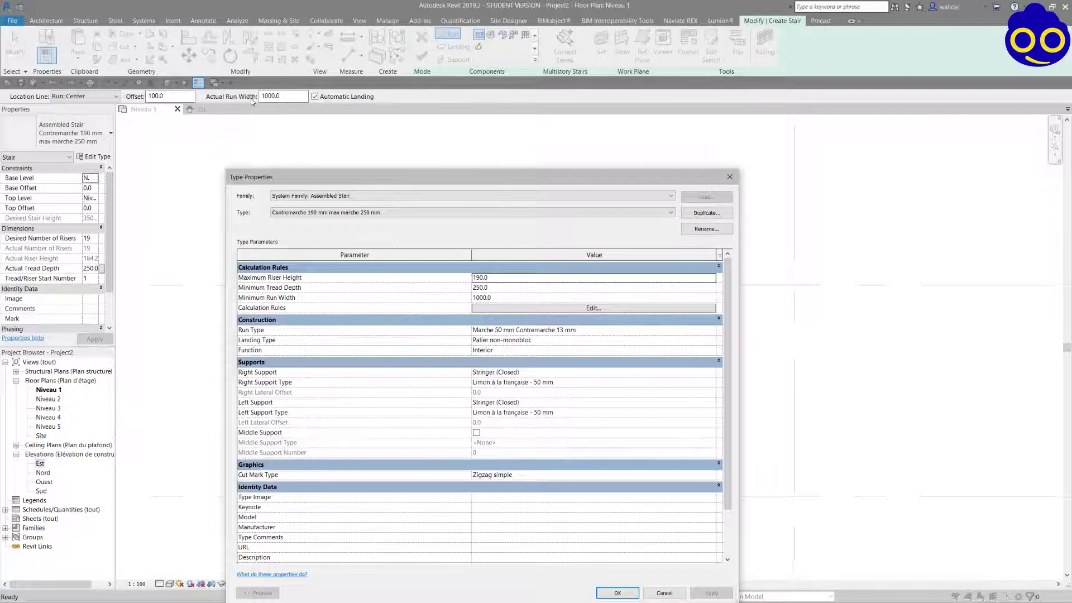
left_click_drag(416, 179, 394, 78)
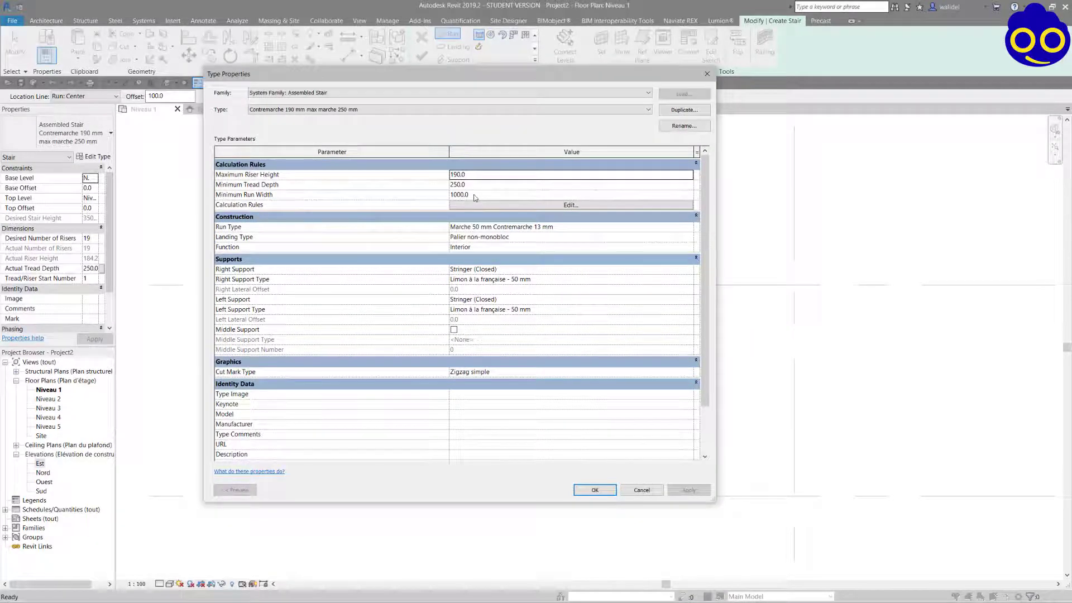
Step: Try the Stair Calculator for slope calculation in the stair type's calculation rules and turn it off again
left_click(509, 207)
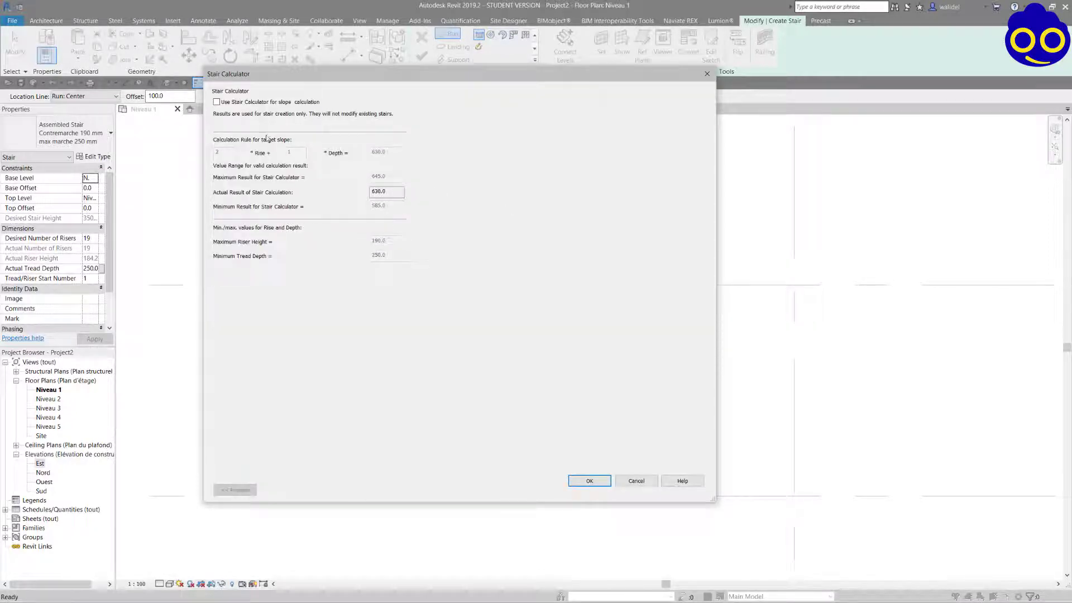
left_click(216, 101)
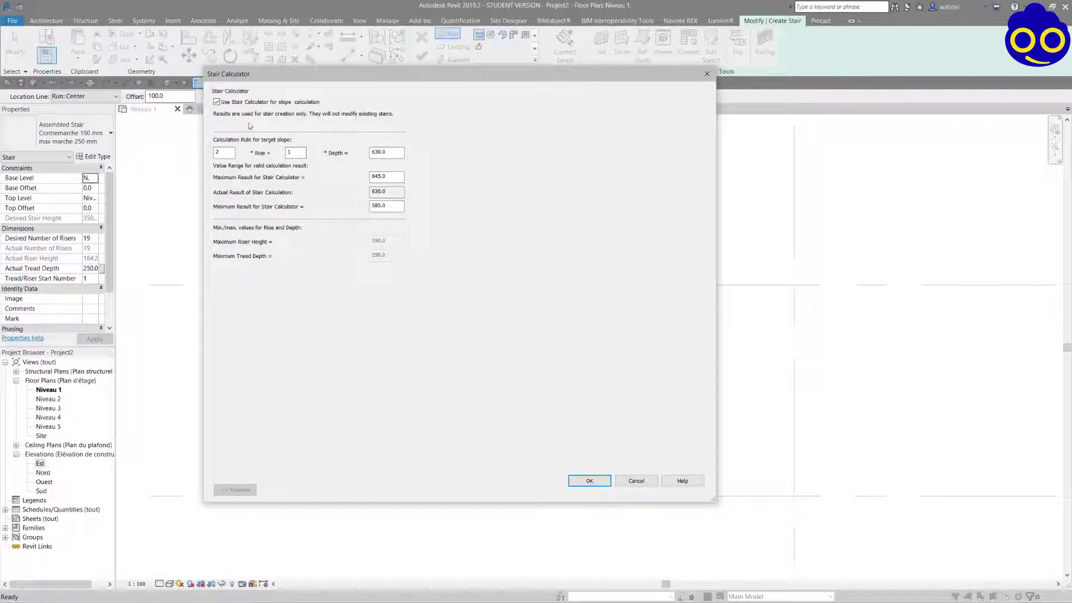
left_click(218, 103)
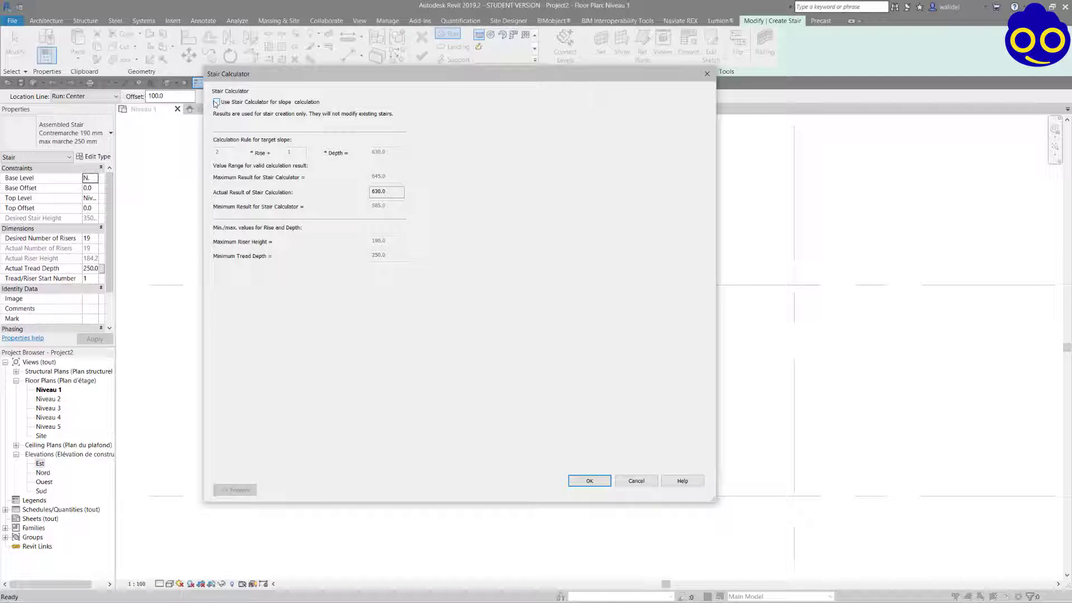
left_click(602, 481)
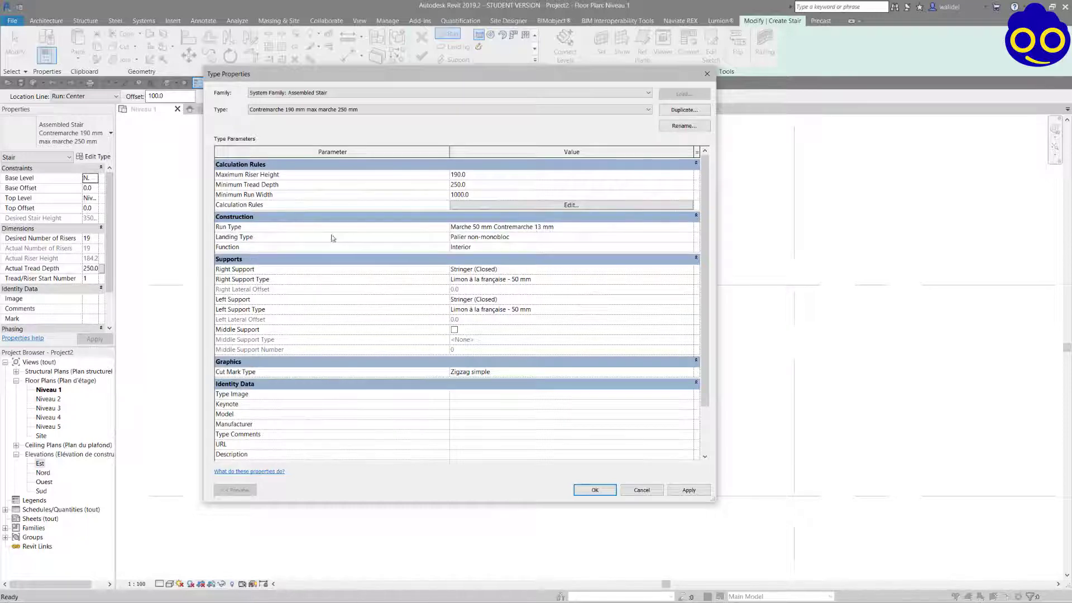
Step: Examine the properties of the stair's run type Marche 50 mm Contremarche 13 mm and landing type Palier non-monobloc
left_click(692, 229)
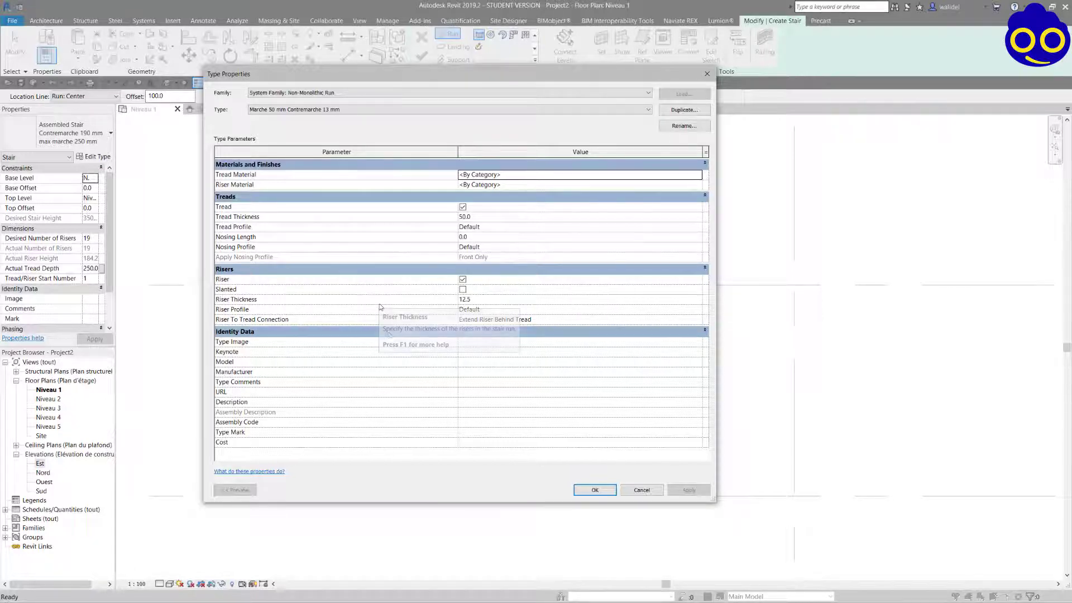
left_click(595, 490)
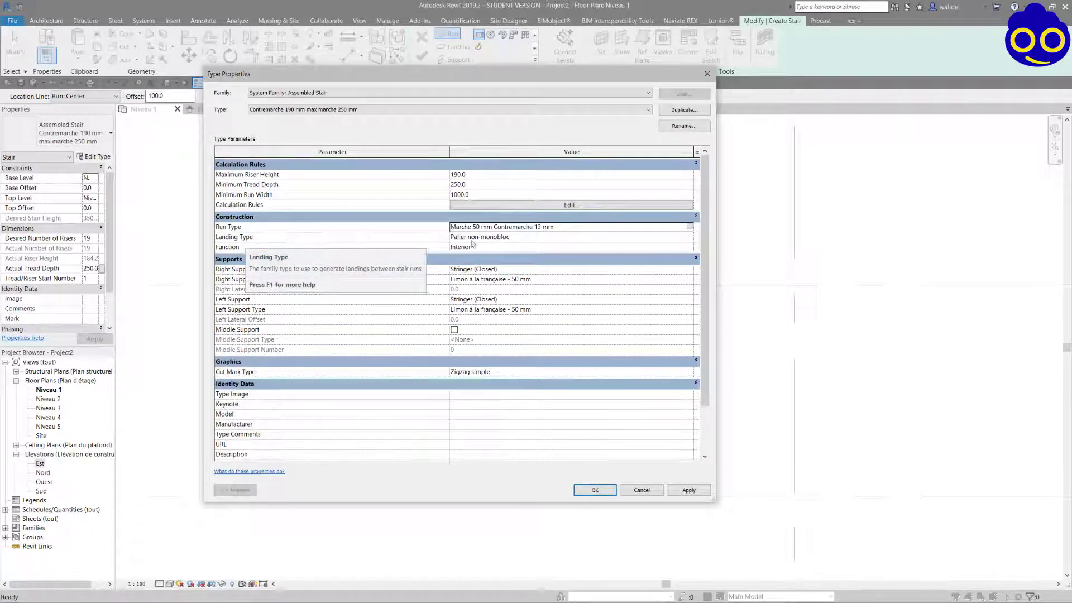
left_click(584, 241)
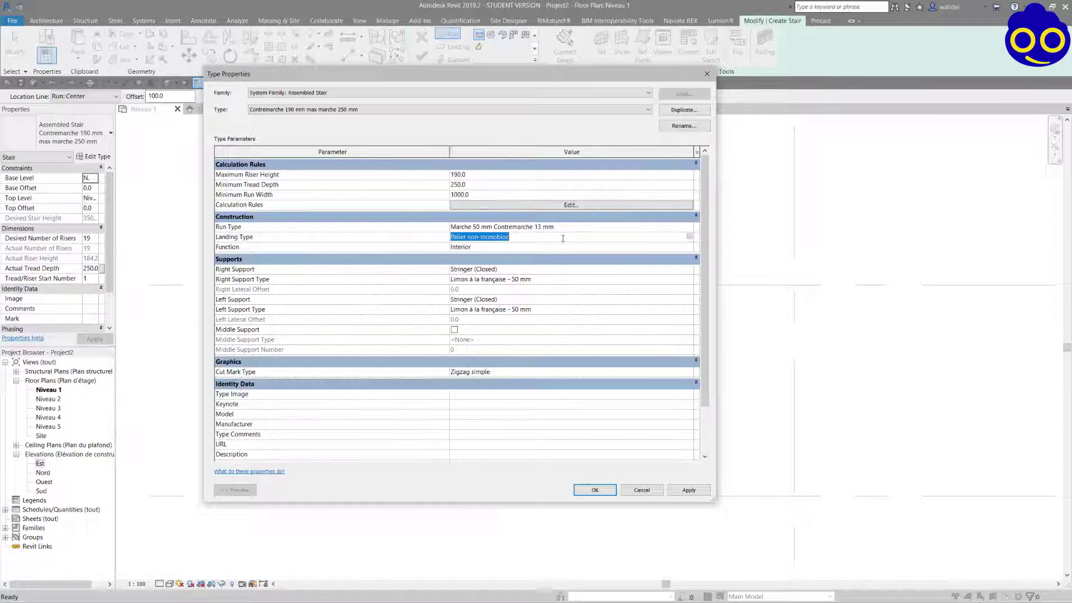
left_click(689, 237)
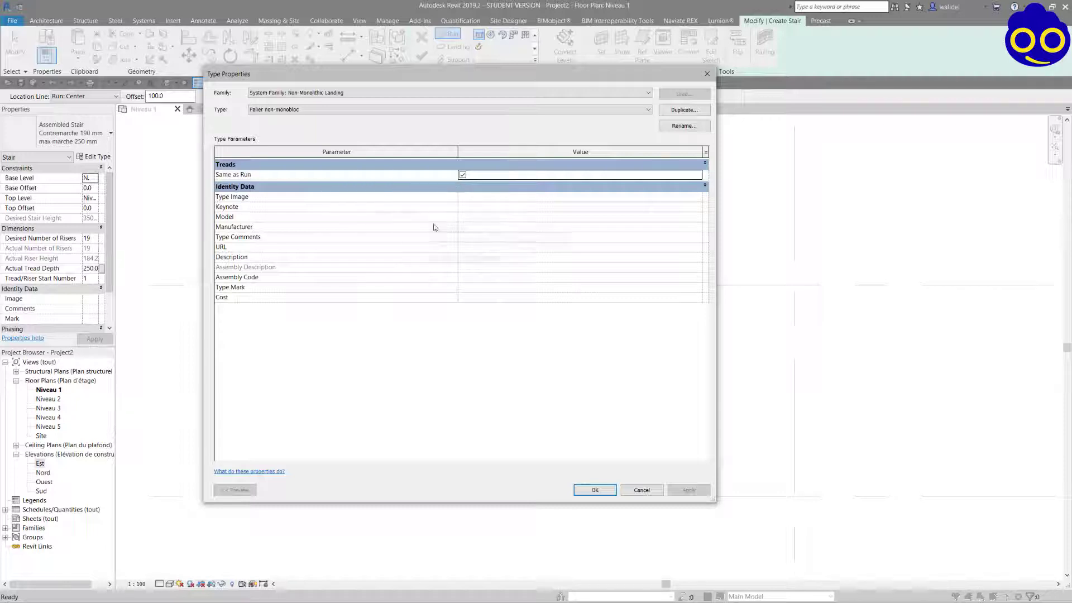
left_click(628, 491)
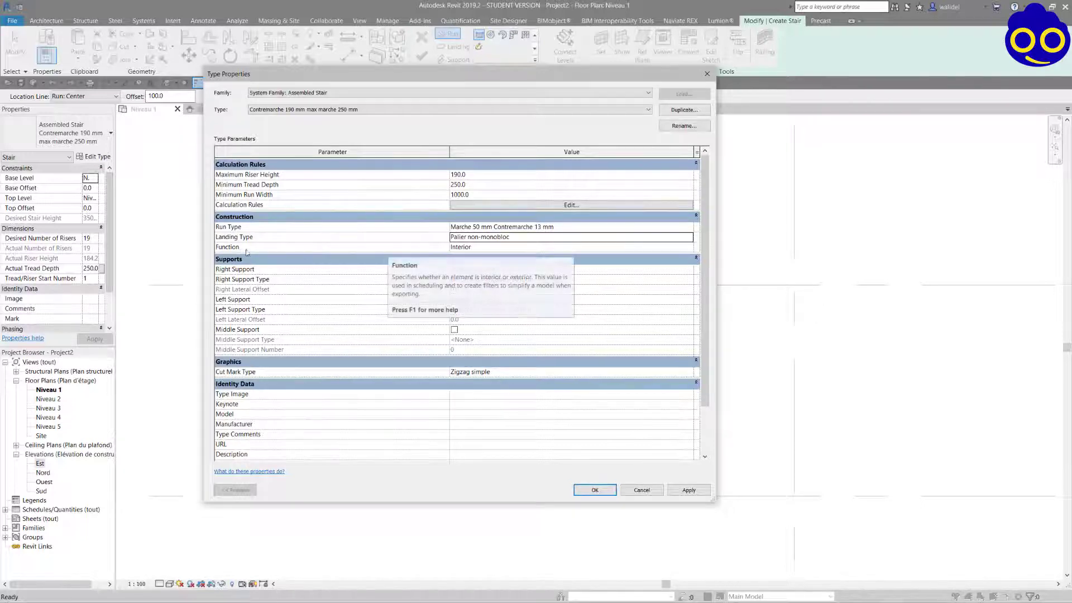
Step: Examine the Function and Right Support options of the stair type and close its type properties
left_click(692, 250)
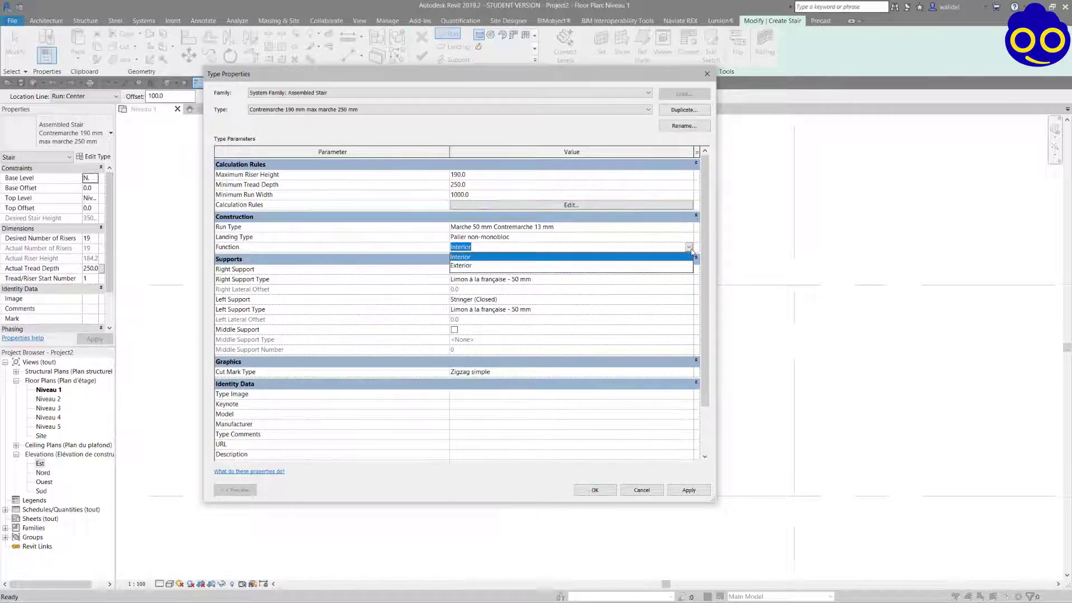
left_click(398, 261)
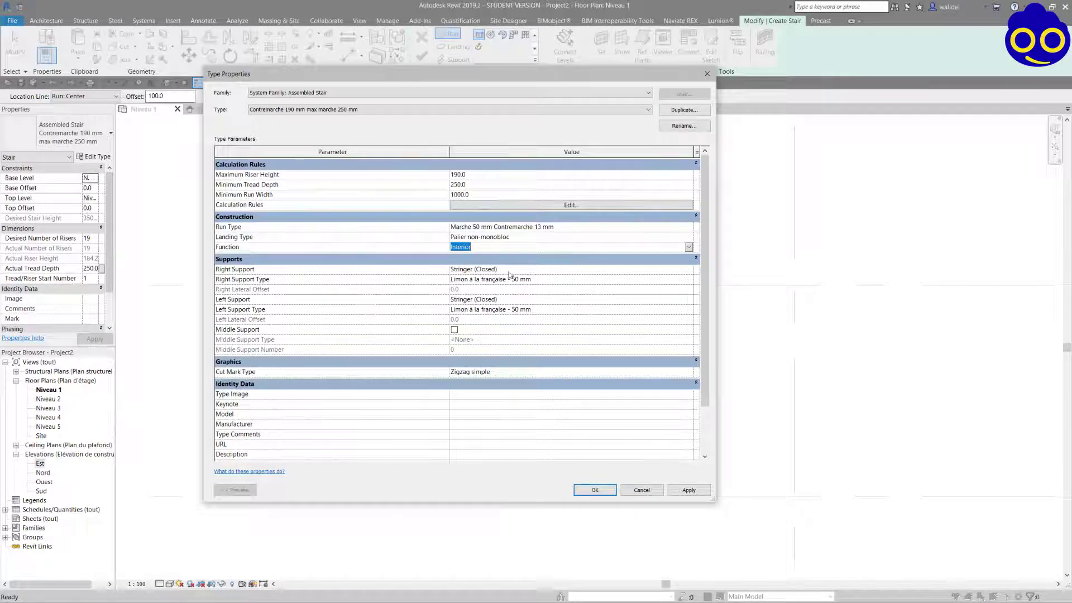
left_click(691, 270)
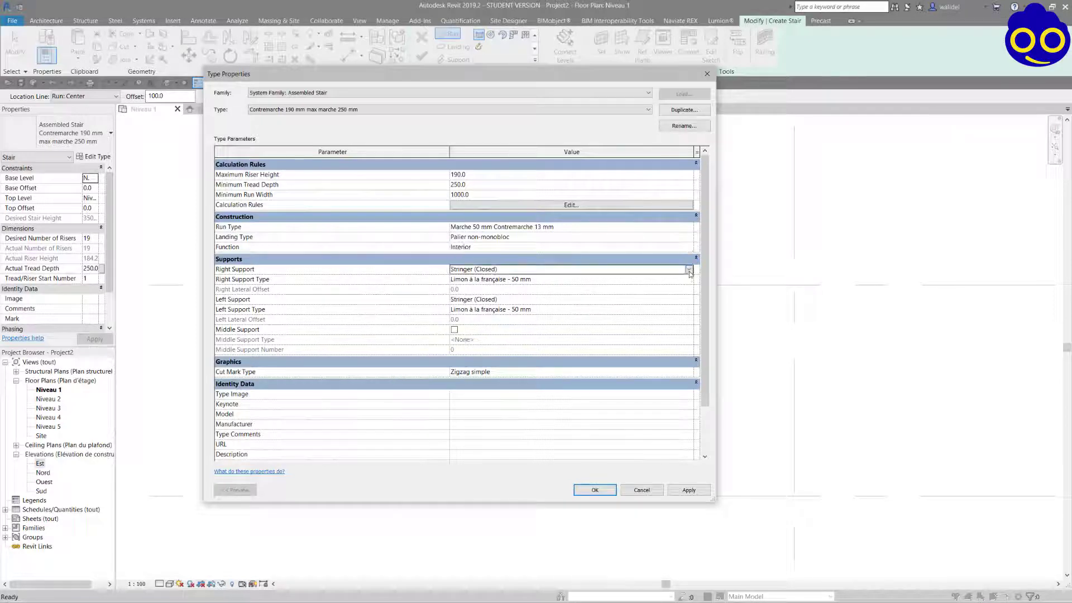
left_click(689, 270)
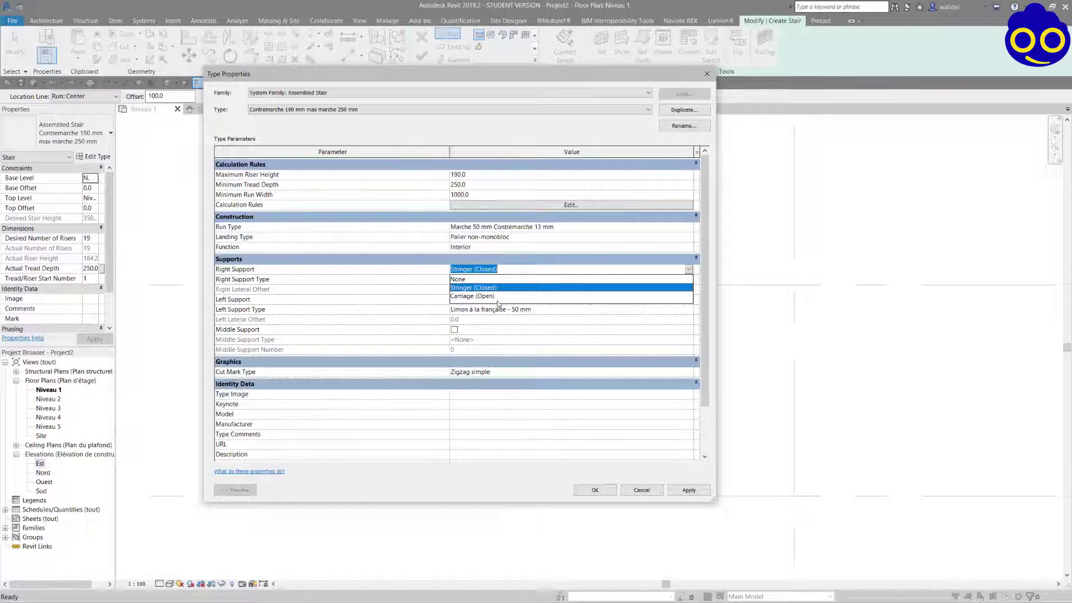
left_click(491, 267)
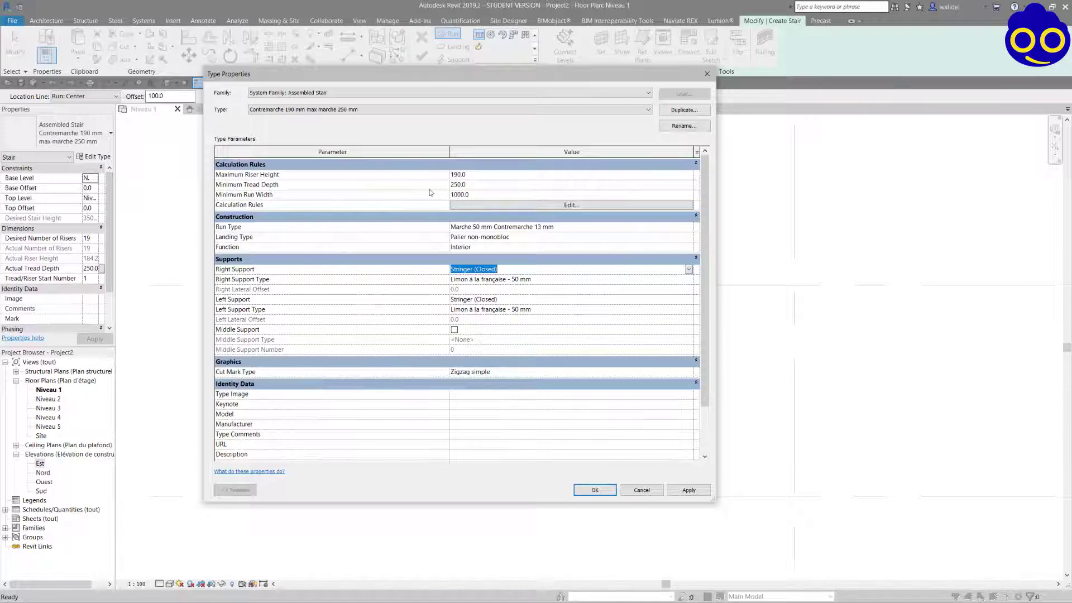
left_click(595, 490)
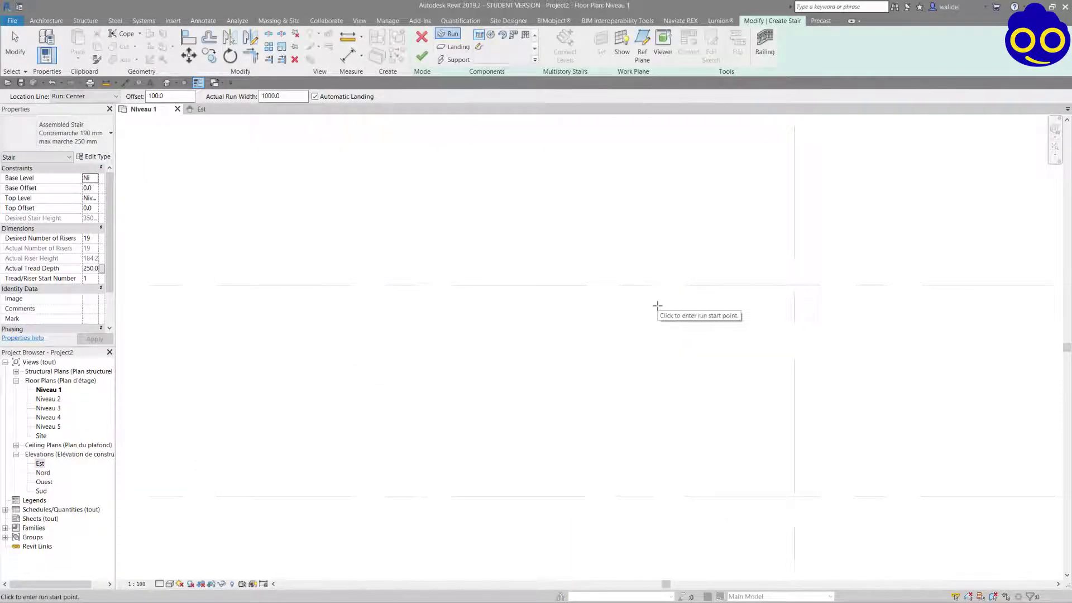
Step: Draw a full straight stair run along grid C, starting at its intersection with grid 3 and heading toward grid 2
scroll(611, 285, "down", 3)
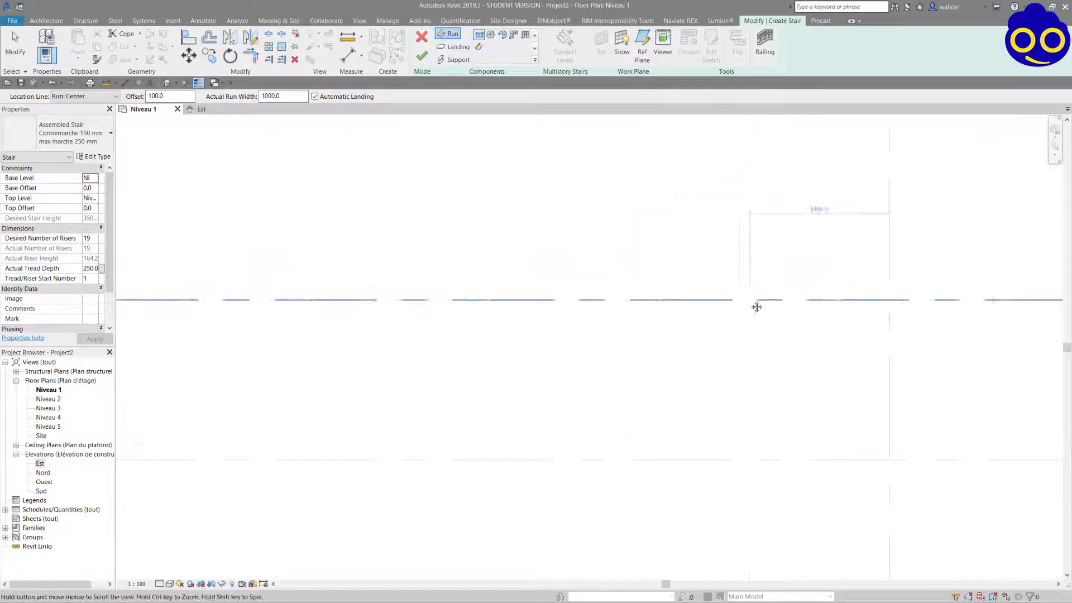
left_click_drag(82, 179, 46, 180)
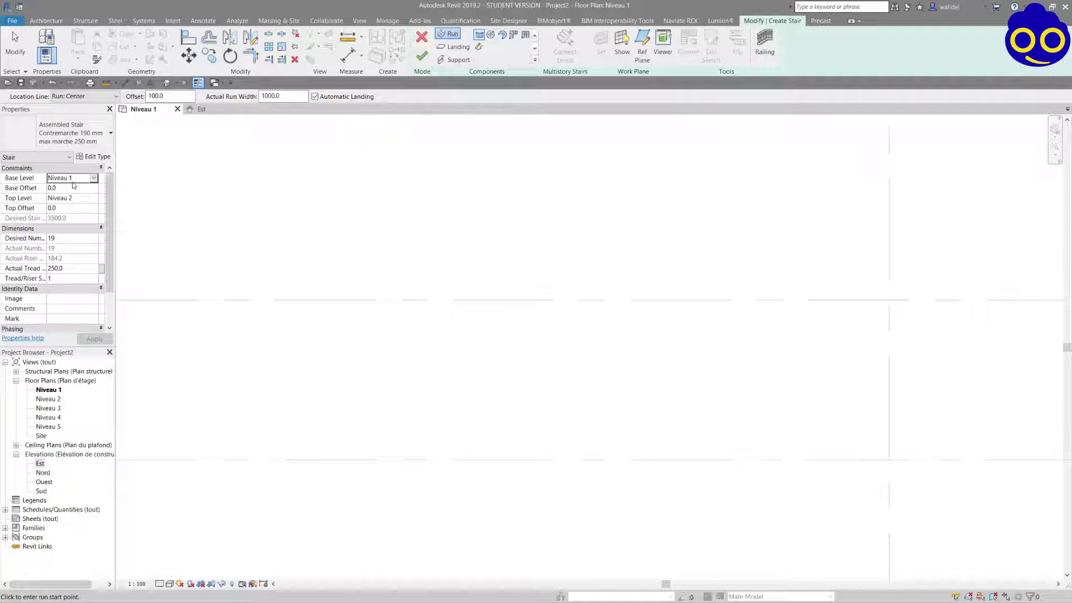
scroll(738, 268, "down", 4)
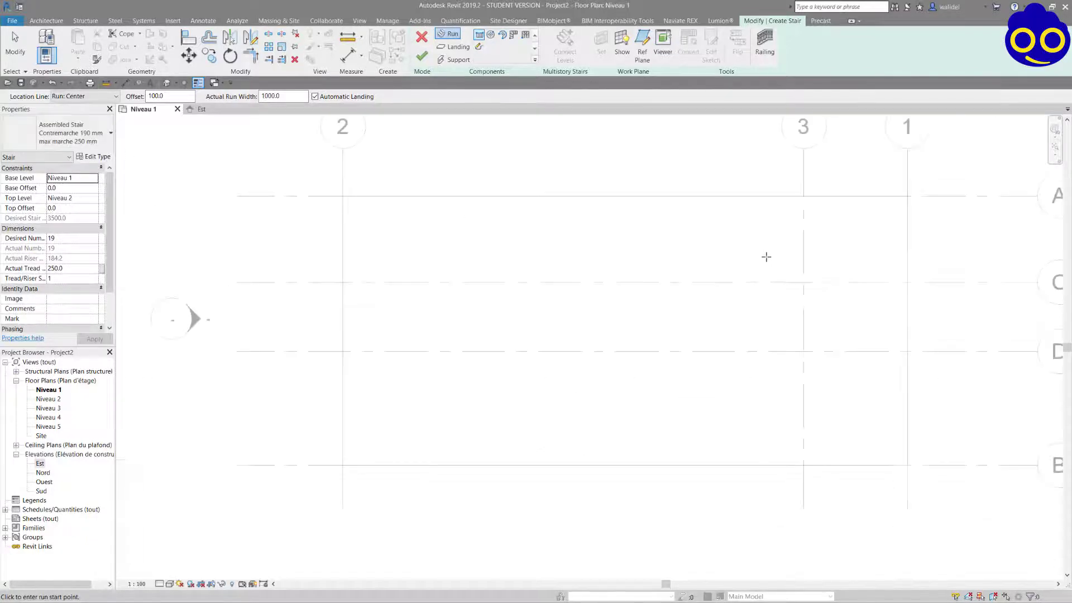
middle_click_drag(778, 260, 756, 292)
scroll(770, 270, "down", 1)
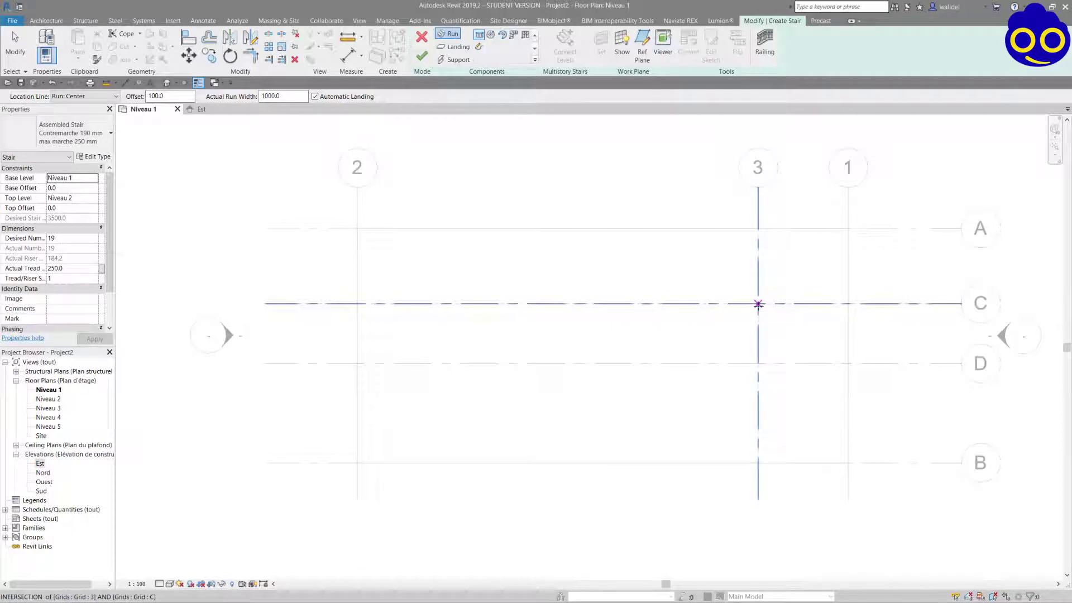
left_click(759, 304)
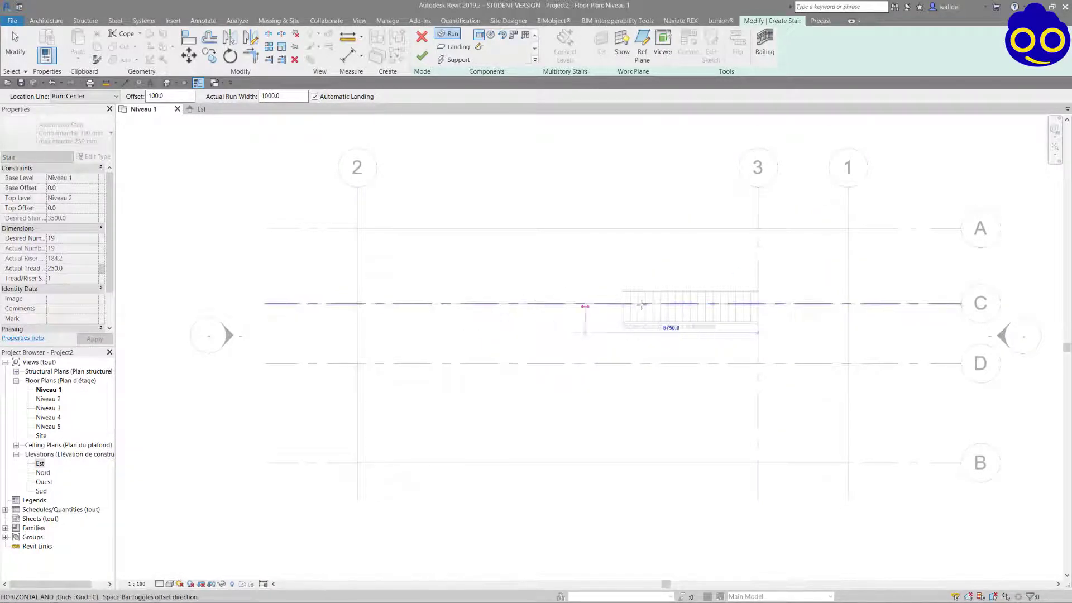
scroll(659, 304, "up", 2)
scroll(694, 301, "up", 2)
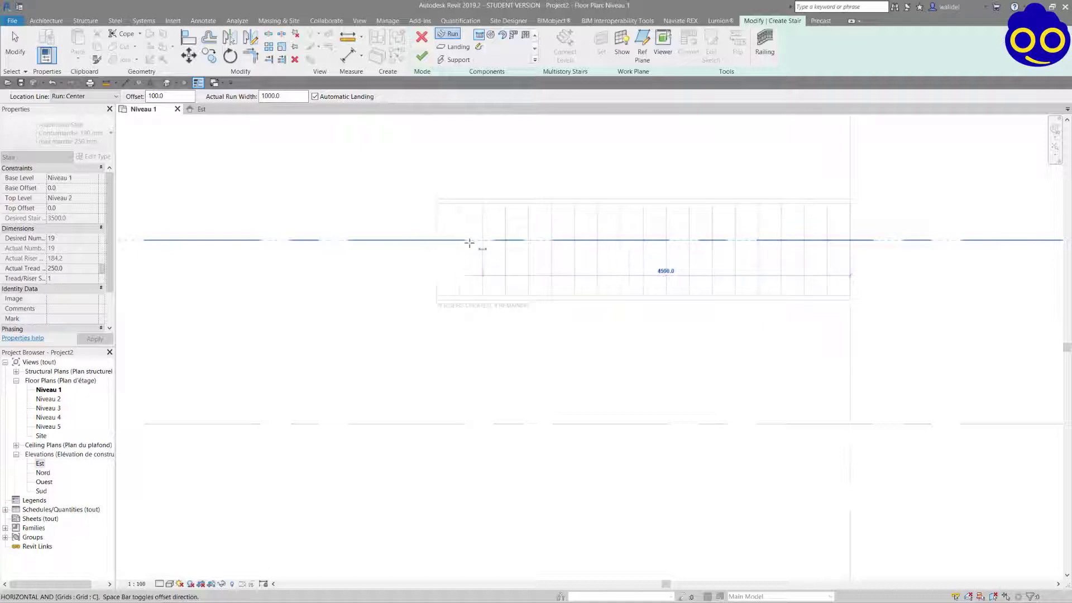
left_click(411, 246)
key("Escape")
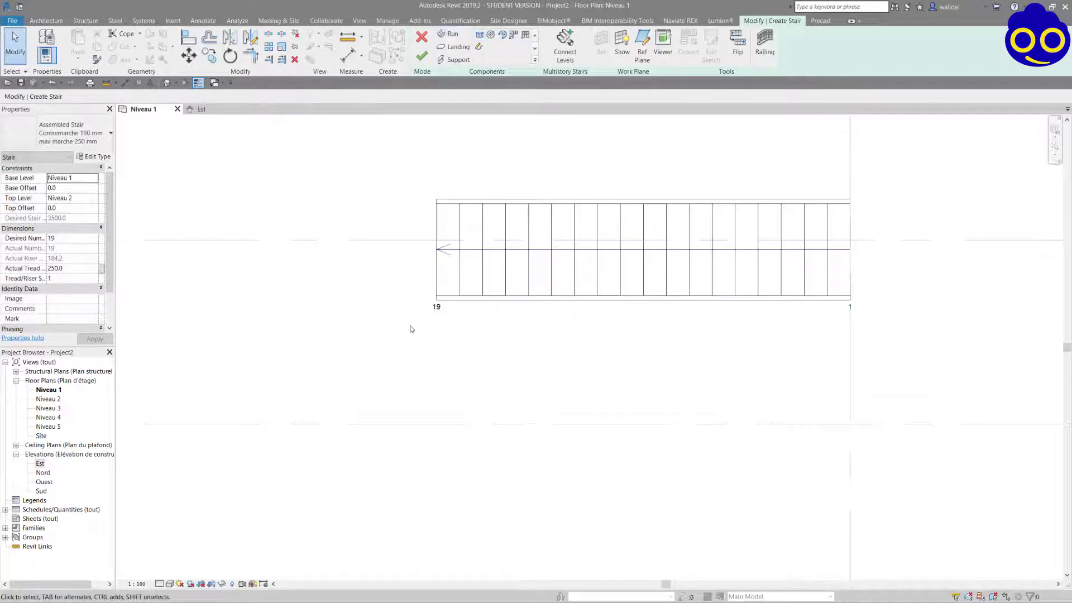
Step: Examine the stair run along grid C in plan and in the 3D view relative to the building levels
scroll(773, 301, "down", 3)
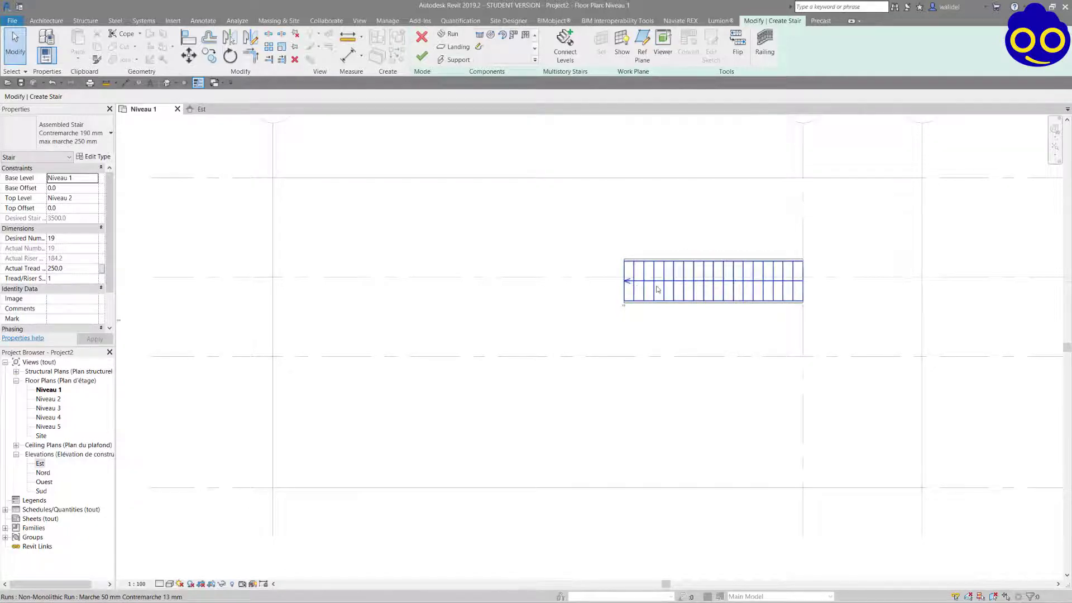
scroll(627, 285, "up", 5)
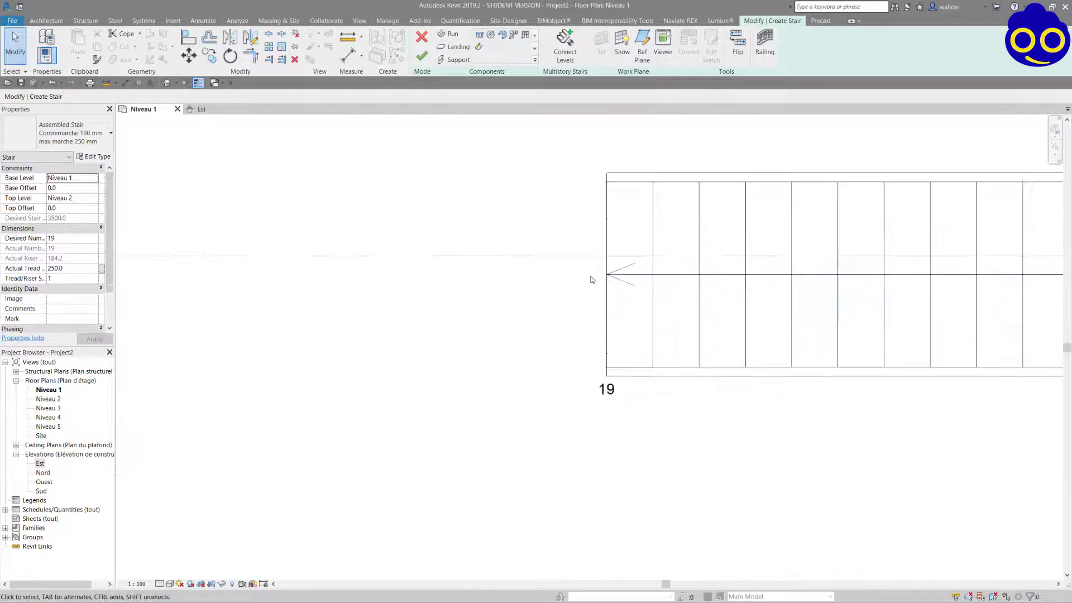
scroll(407, 302, "down", 5)
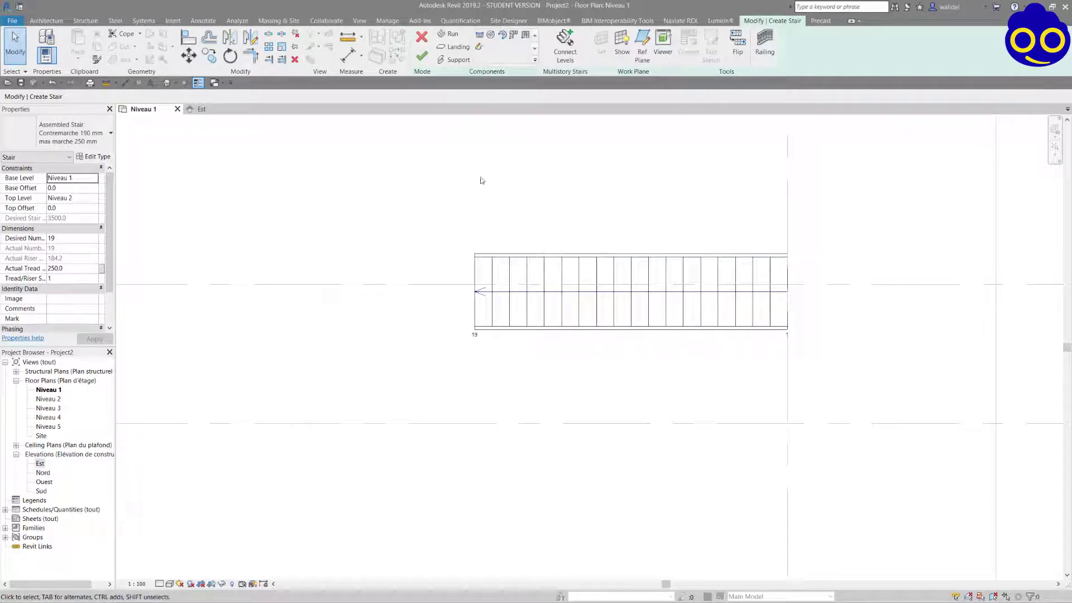
left_click(167, 82)
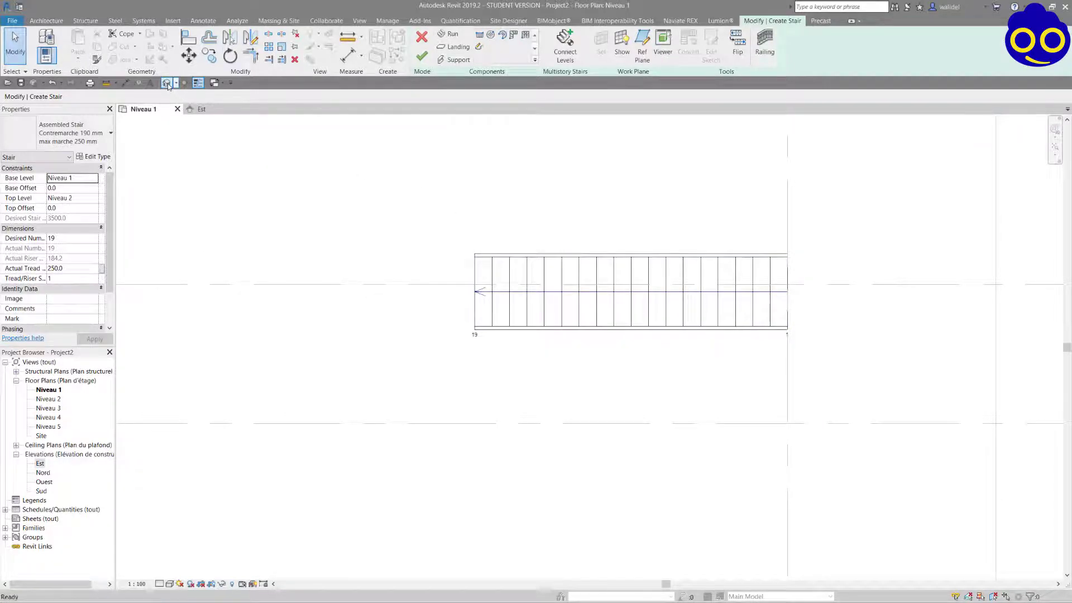
key("Escape")
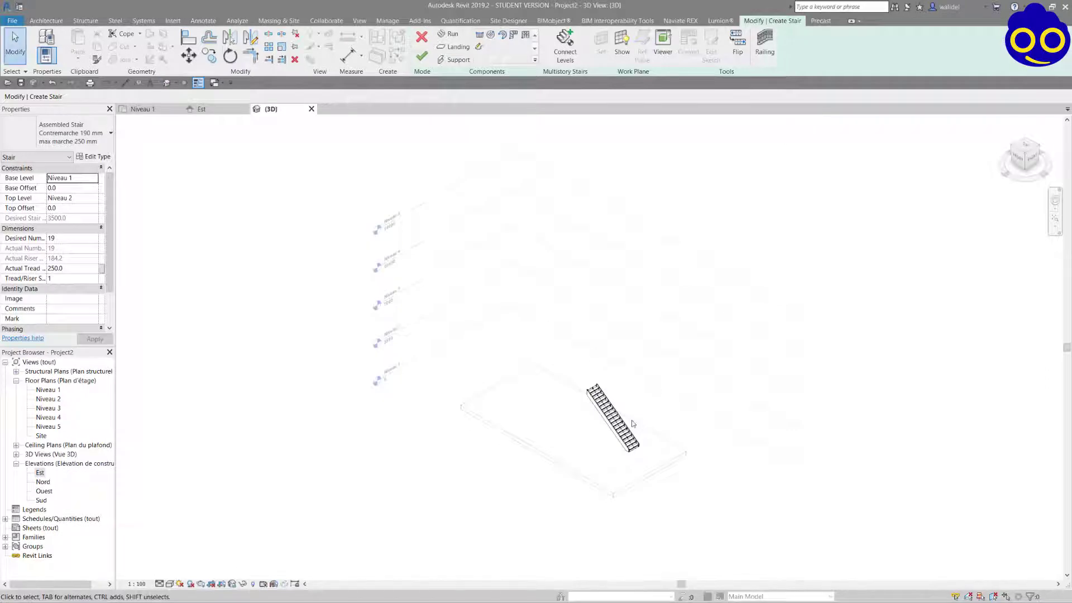
scroll(633, 423, "up", 2)
middle_click_drag(558, 439, 523, 394, "shift")
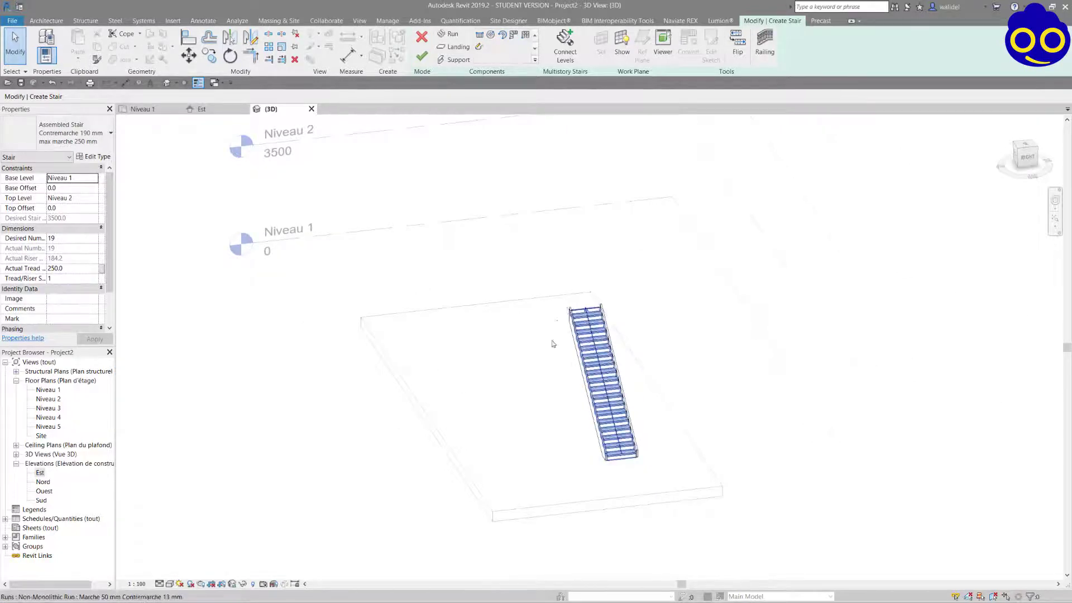
scroll(546, 378, "down", 3)
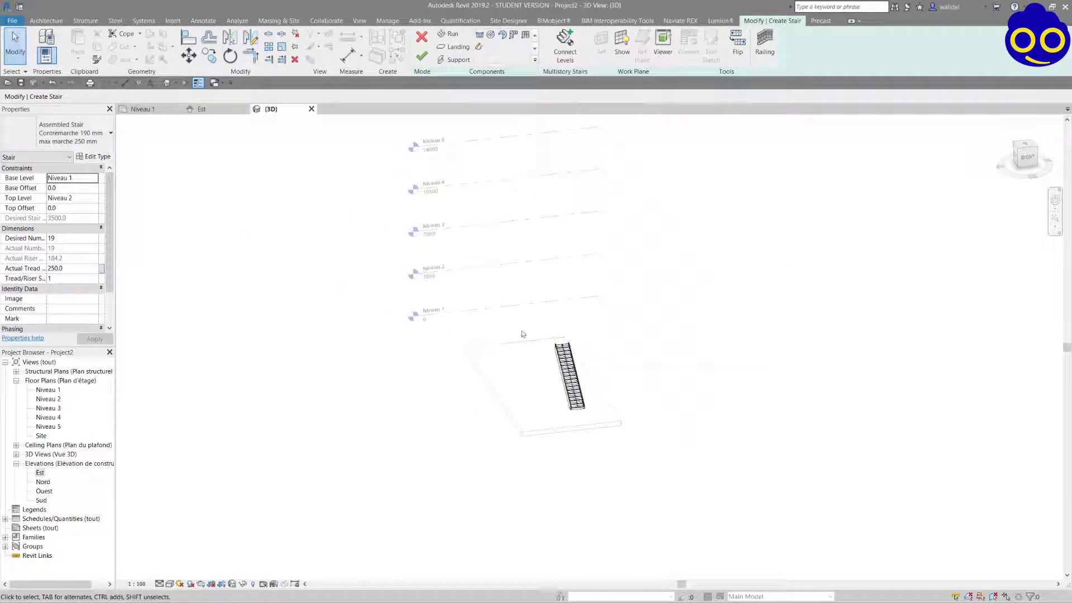
Step: In the Niveau 1 plan, draw a second straight run 4500 mm long along grid D back to grid 3, joined by an automatic landing
left_click(149, 109)
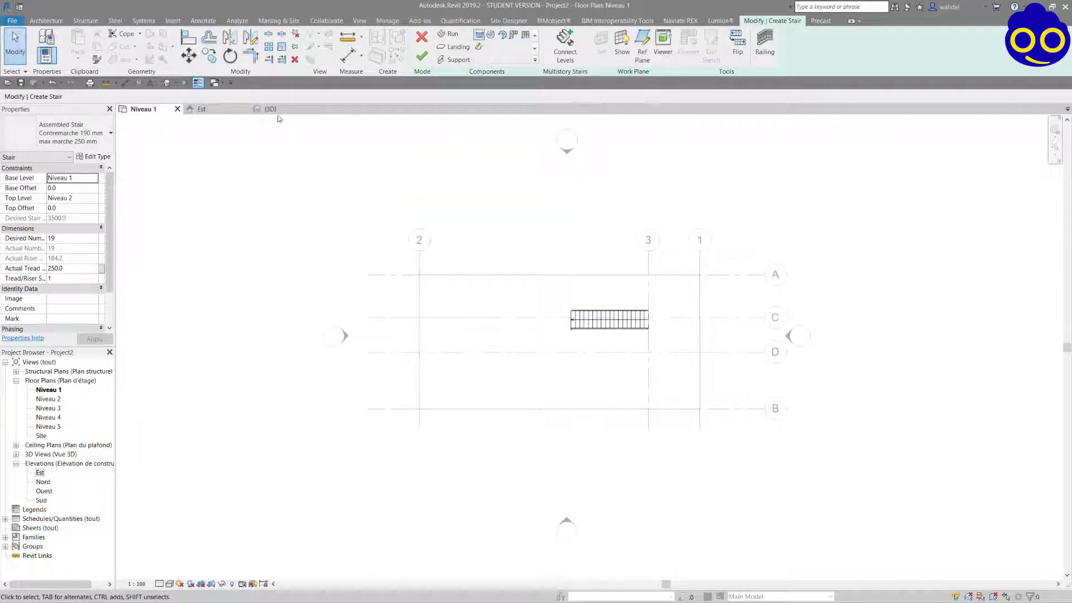
left_click(479, 36)
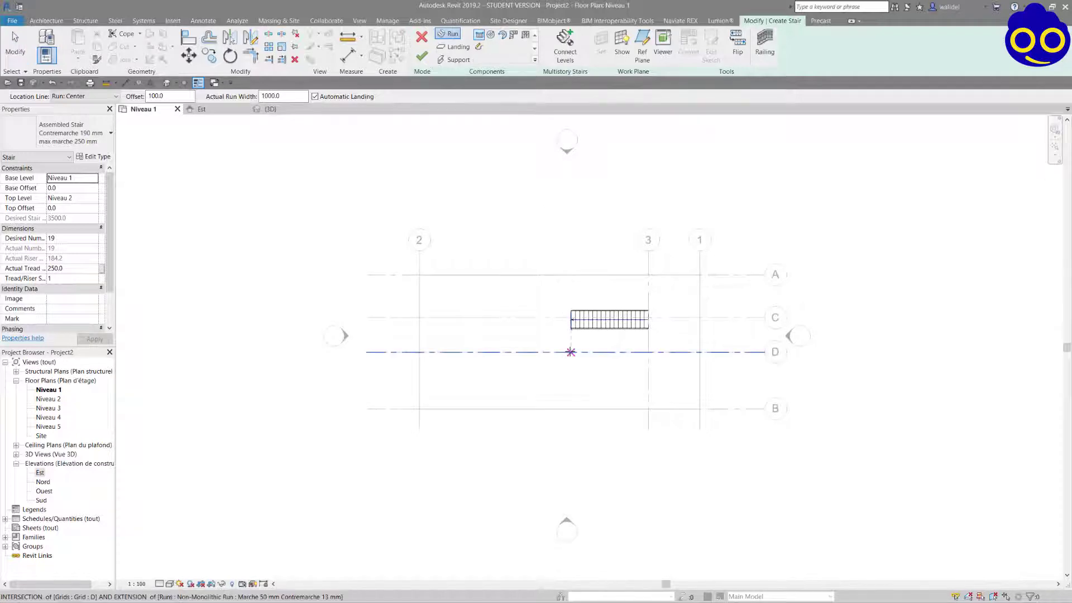
scroll(571, 351, "up", 5)
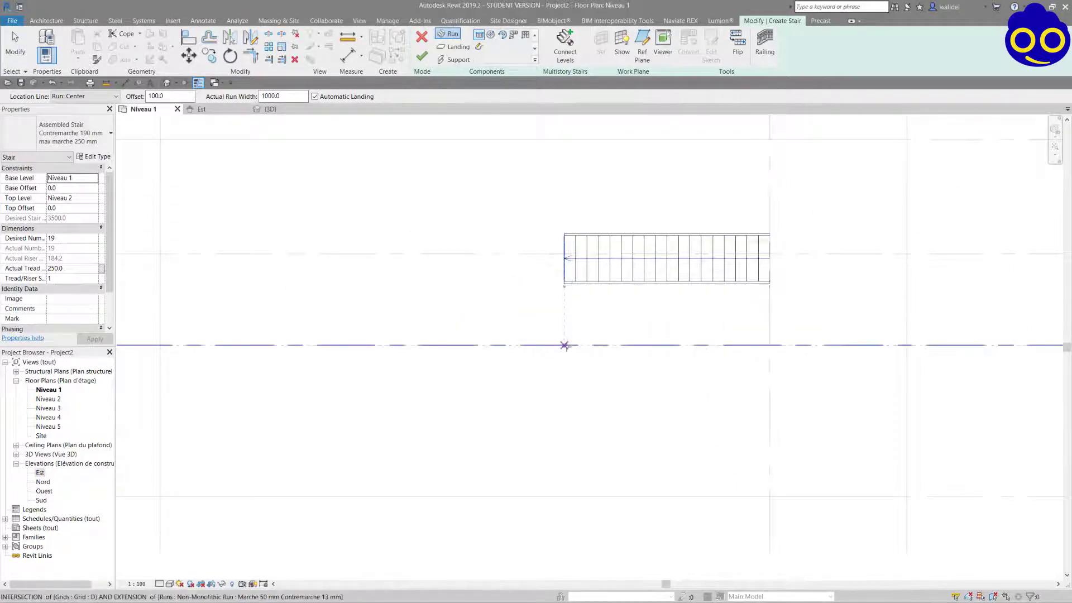
left_click(565, 345)
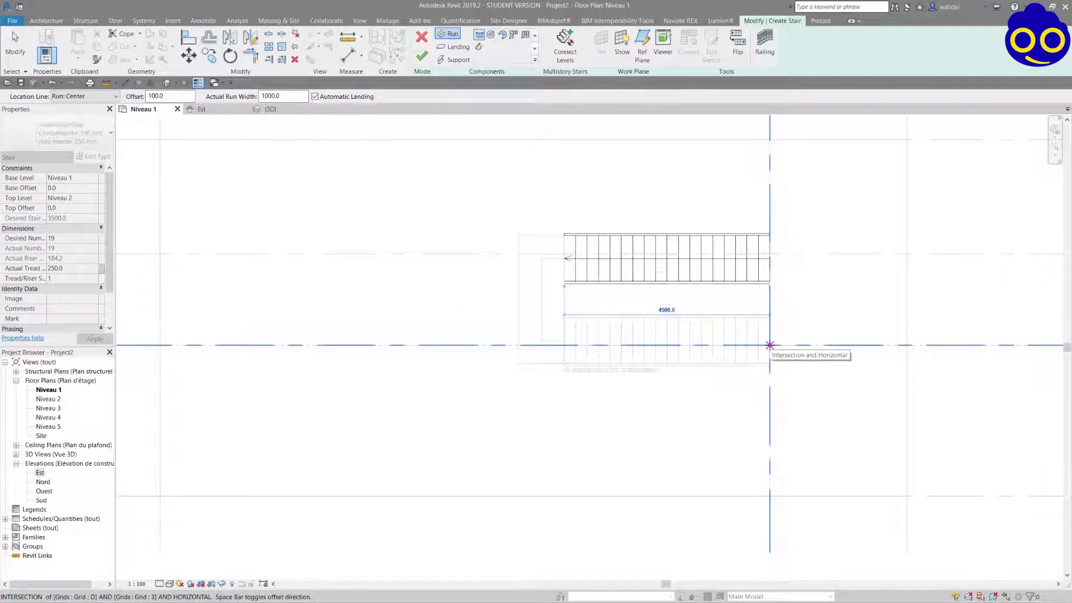
left_click(769, 345)
key("Escape")
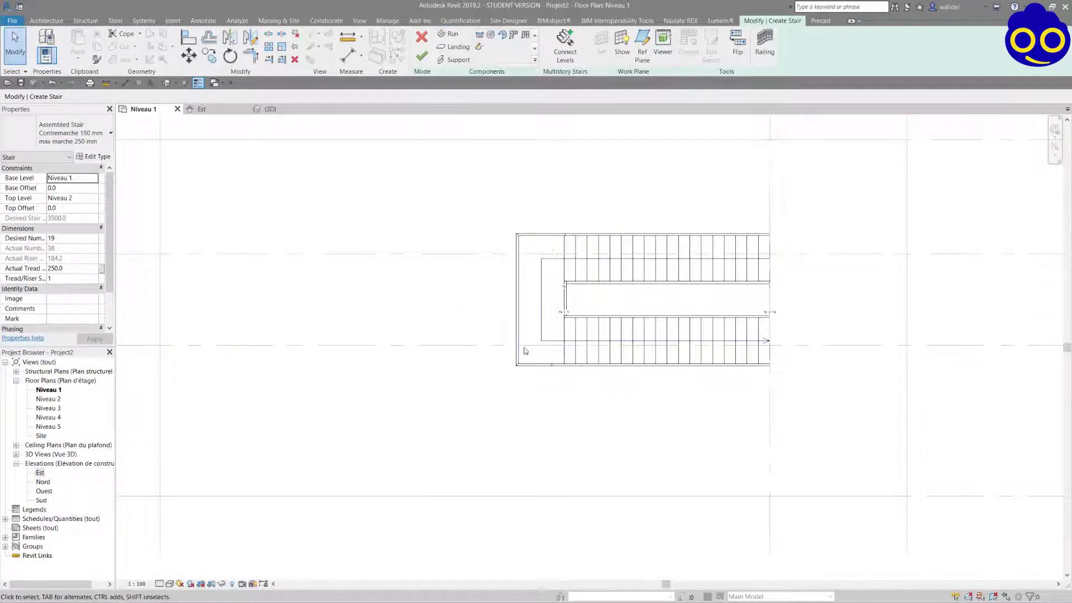
left_click(751, 340)
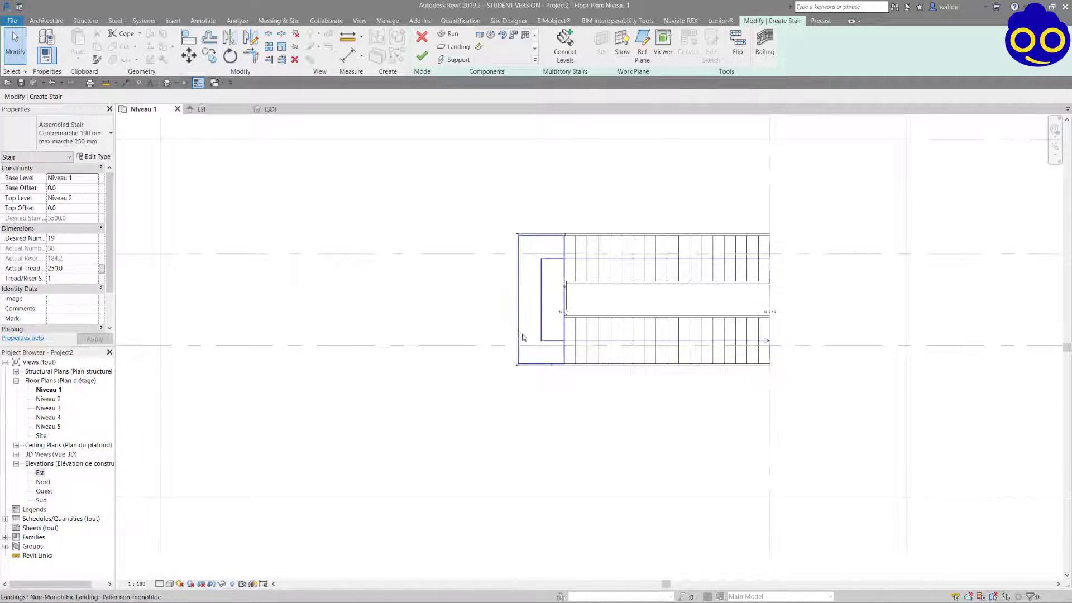
Step: In the Niveau 3 plan, draw a full straight run along grid C above the first run, joined by an automatic landing
scroll(624, 362, "down", 2)
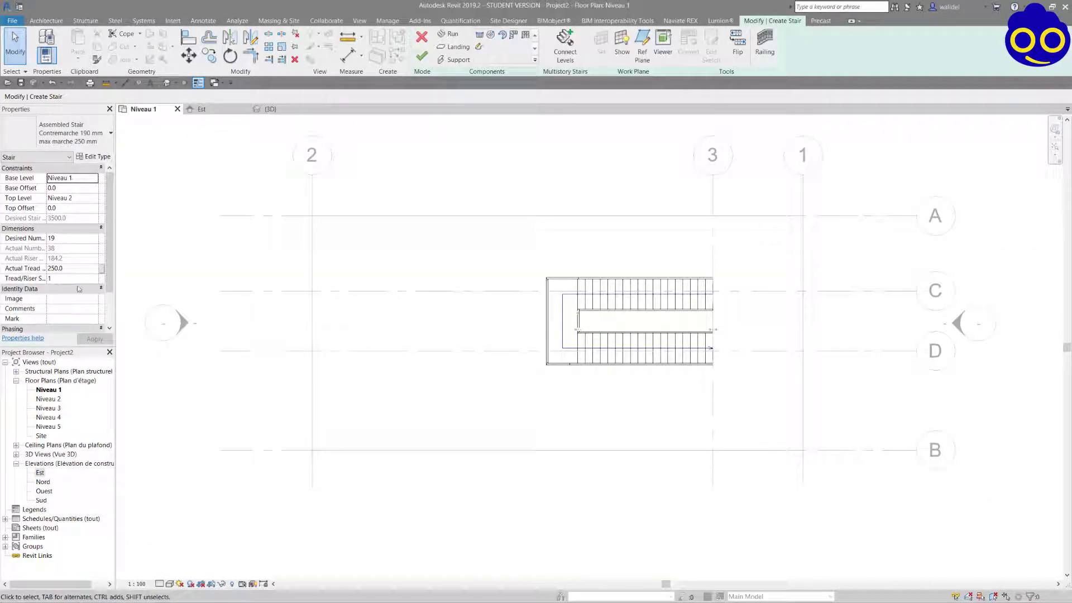
double_click(55, 409)
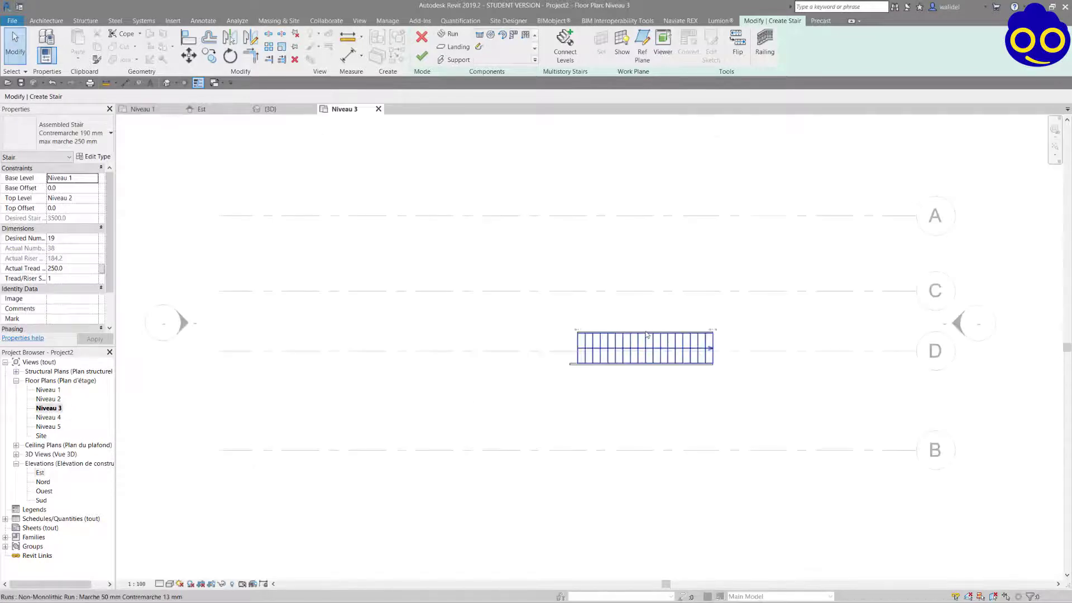
left_click(480, 36)
left_click(480, 35)
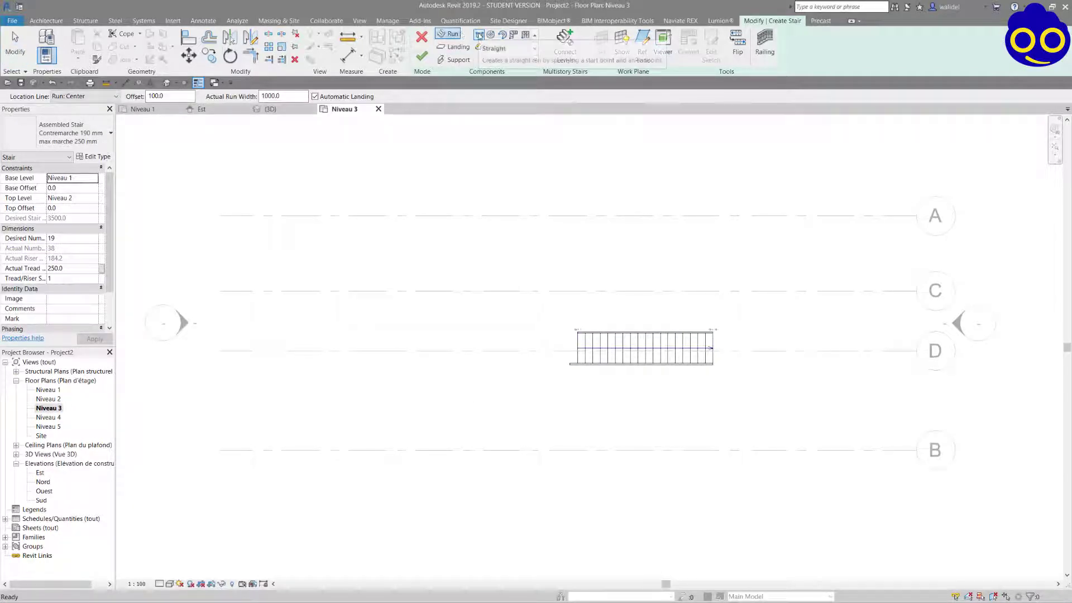
left_click(713, 291)
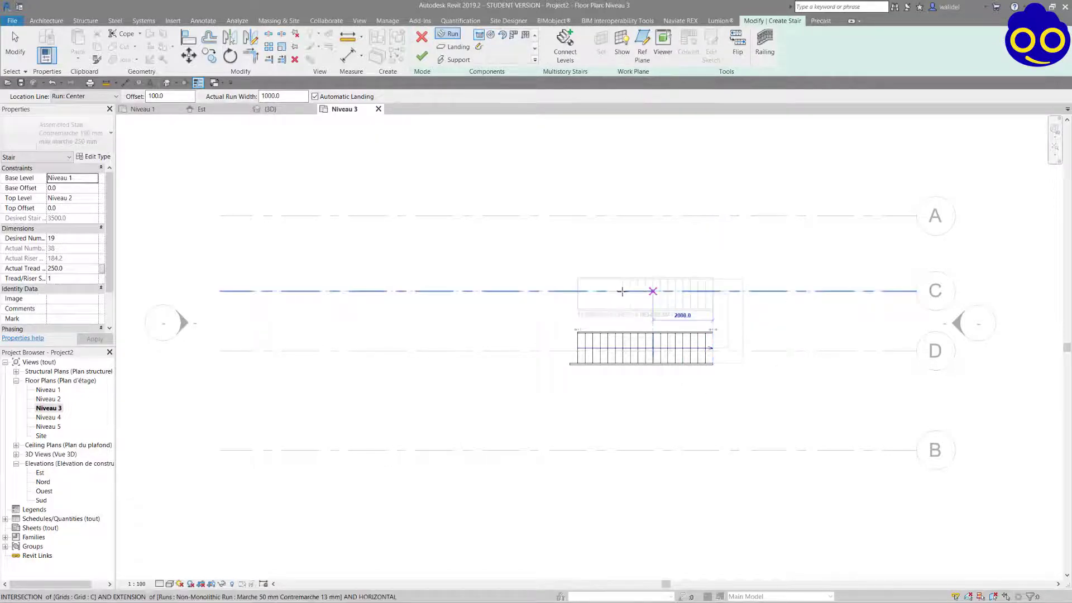
left_click(578, 291)
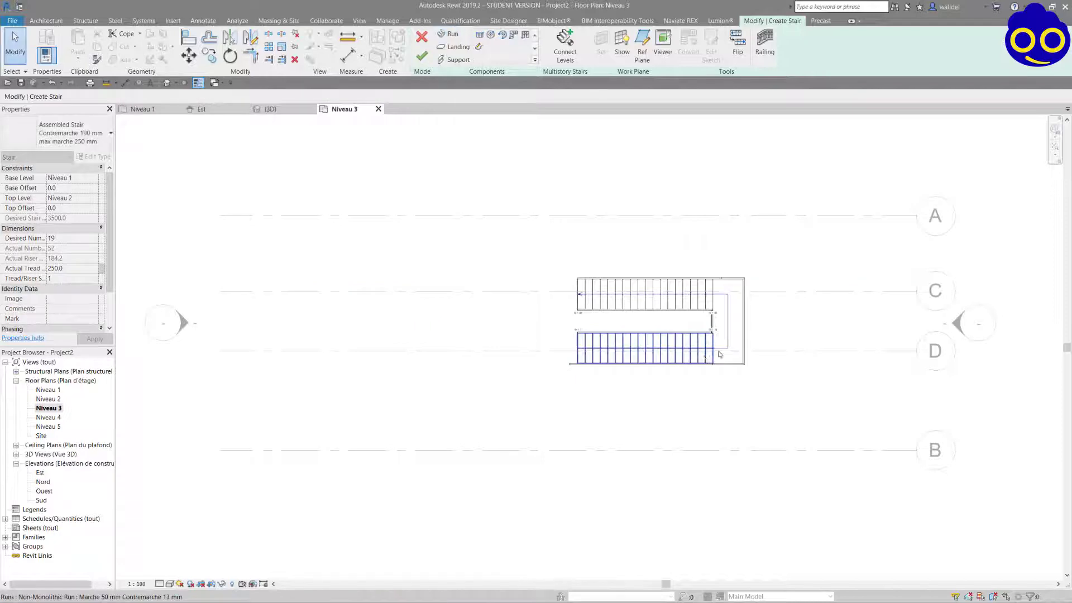
key("Escape")
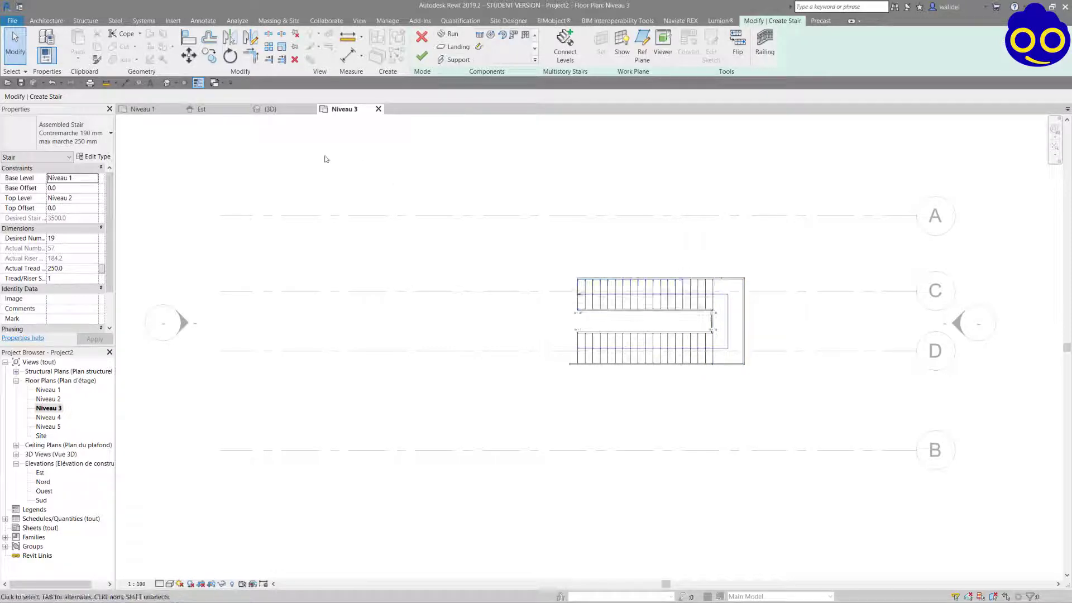
Step: In the Niveau 4 plan, draw a full straight run back along grid D with an automatic landing, and finish the stair
left_click(48, 418)
double_click(48, 419)
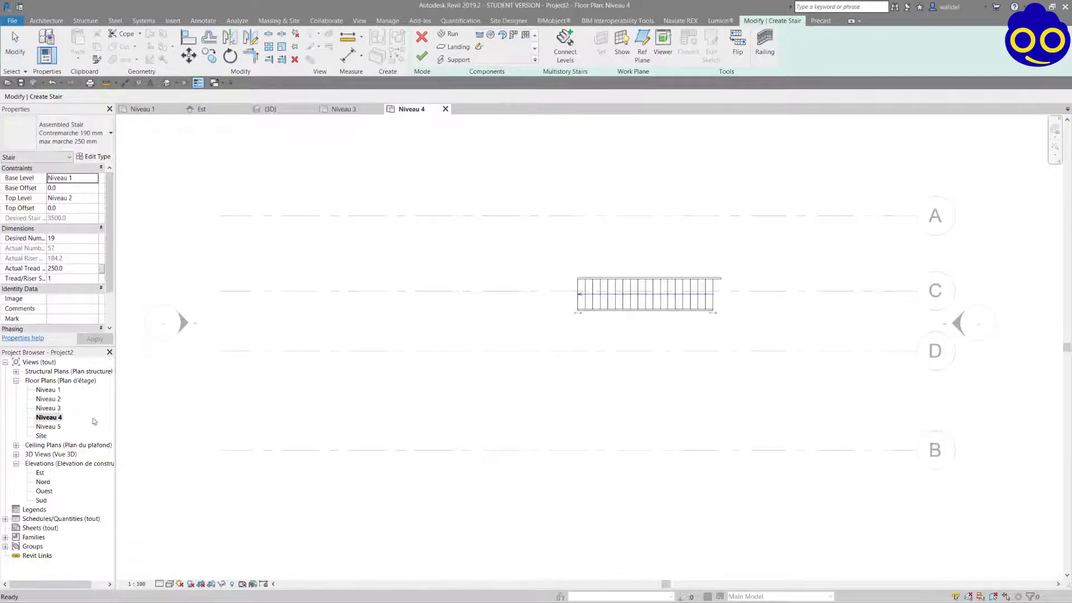
left_click(479, 36)
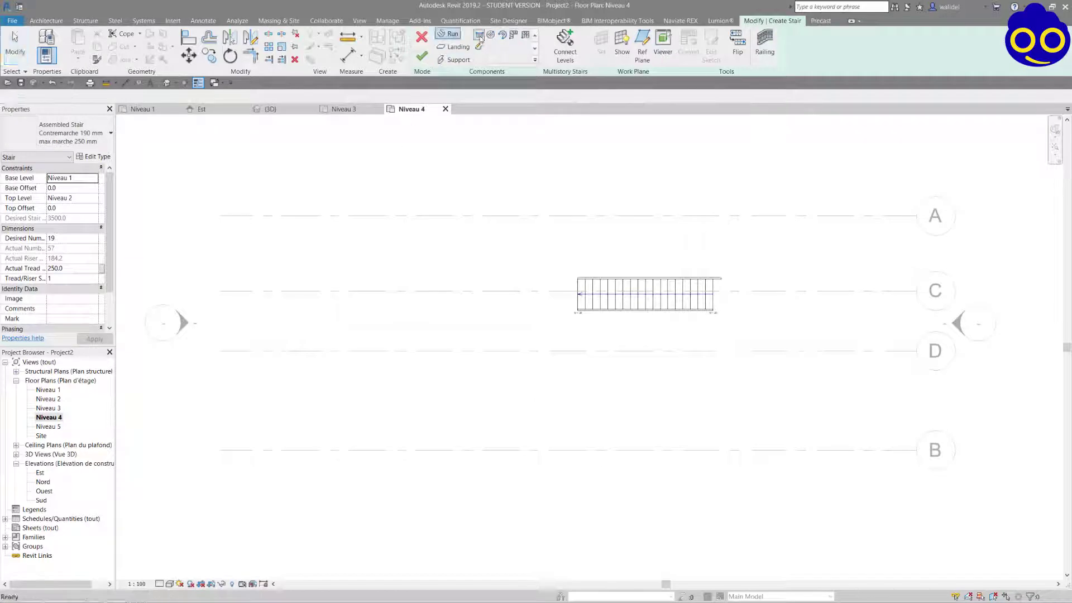
left_click(578, 351)
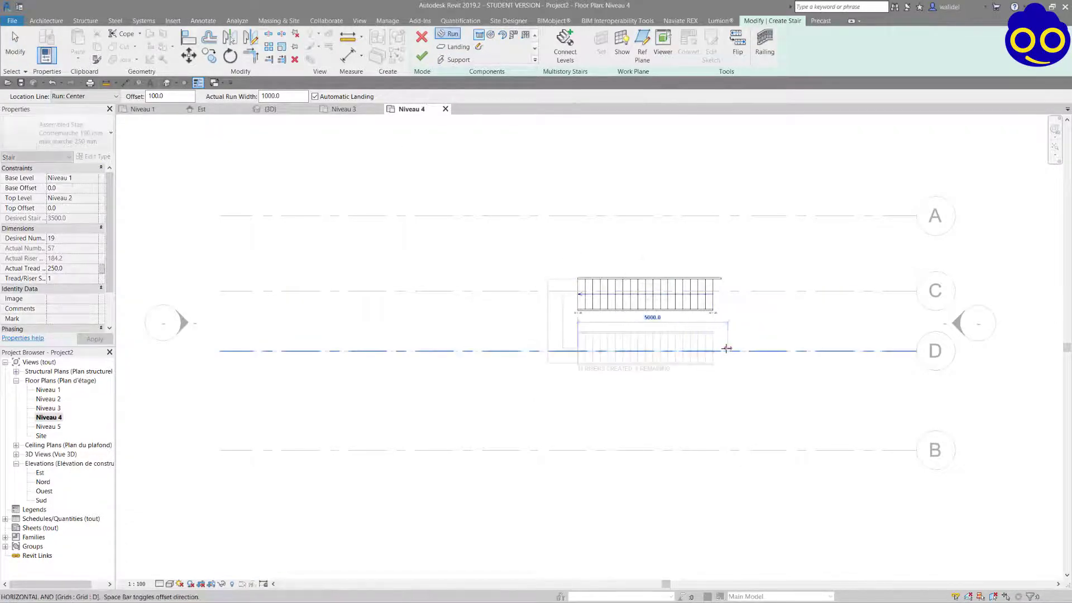
left_click(726, 349)
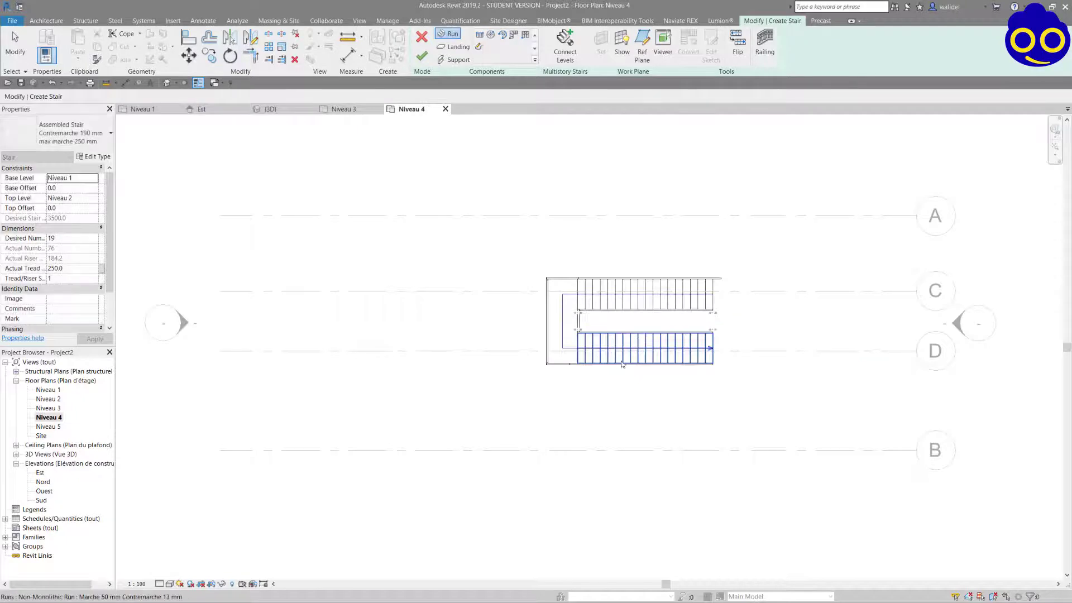
key("Escape")
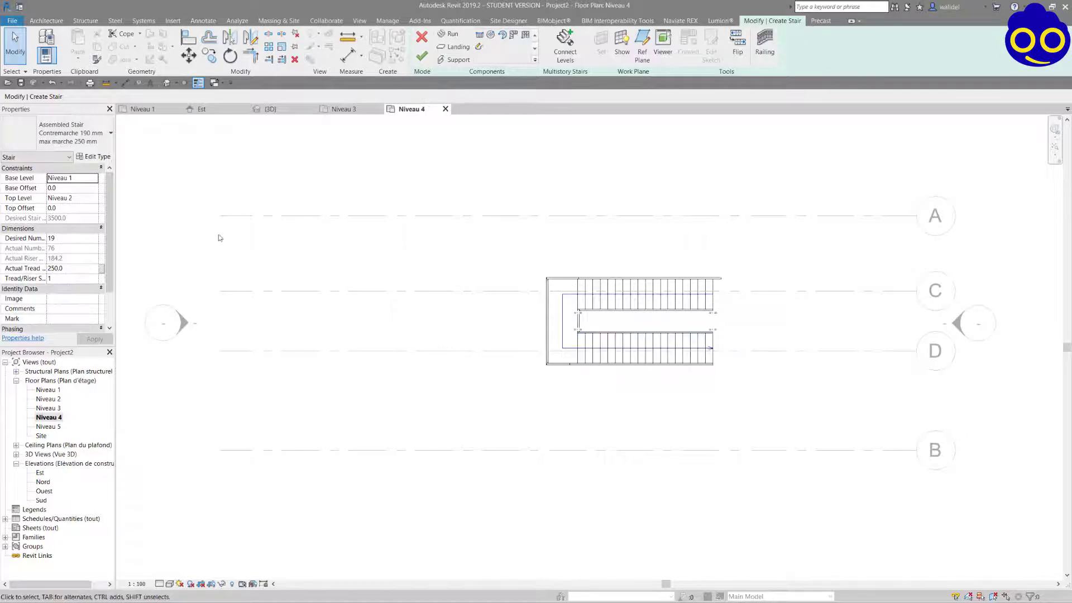
left_click(423, 58)
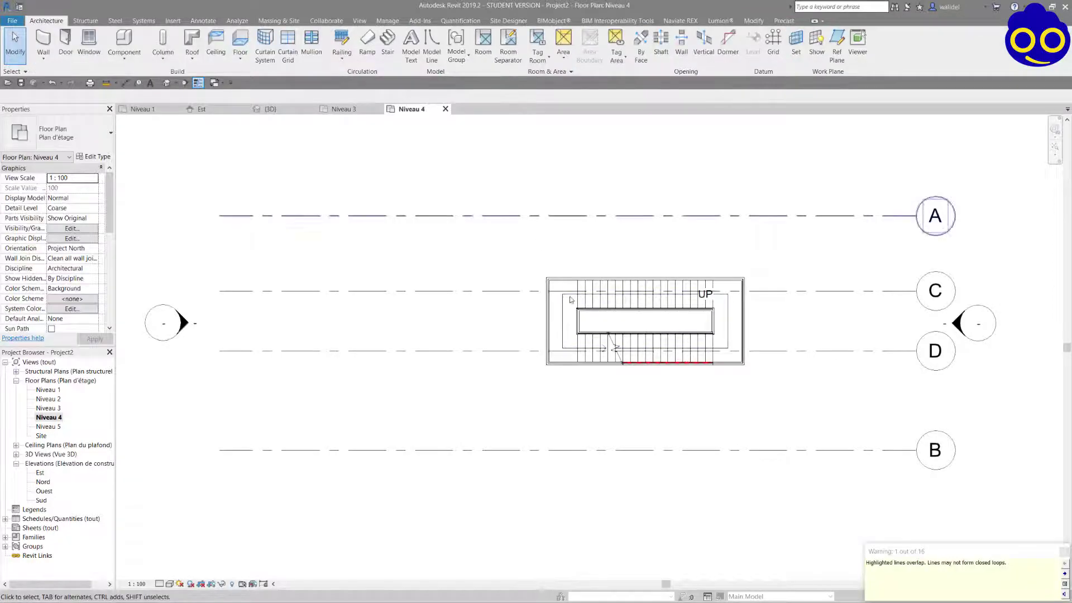
Step: Examine the elements highlighted by the stair warnings in the Niveau 4 plan and in the 3D view
left_click_drag(904, 557, 746, 484)
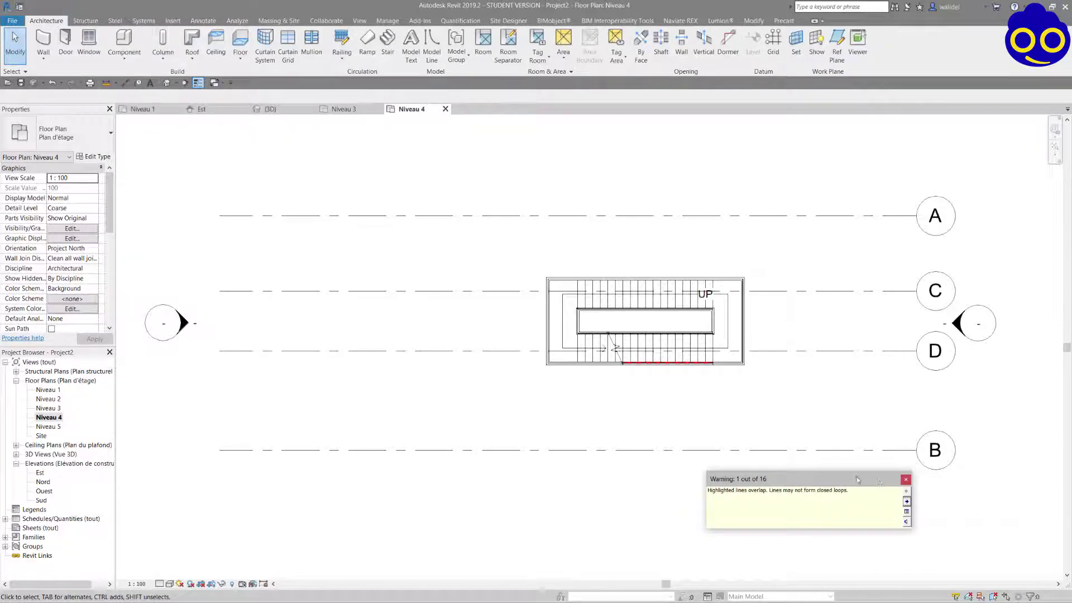
left_click_drag(880, 482, 995, 523)
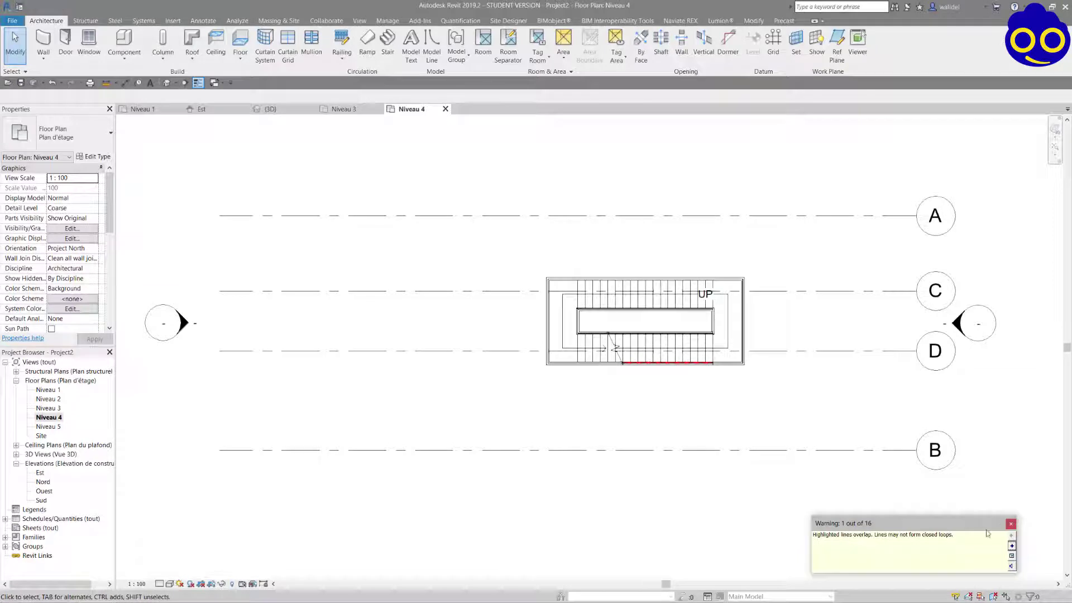
scroll(635, 368, "up", 5)
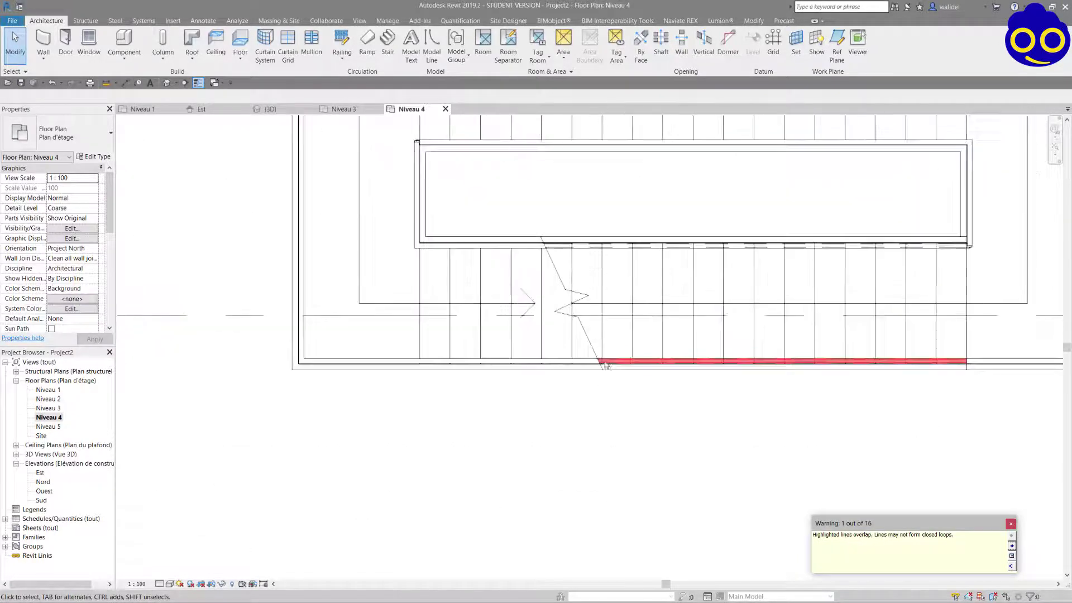
scroll(628, 365, "up", 2)
scroll(627, 364, "down", 2)
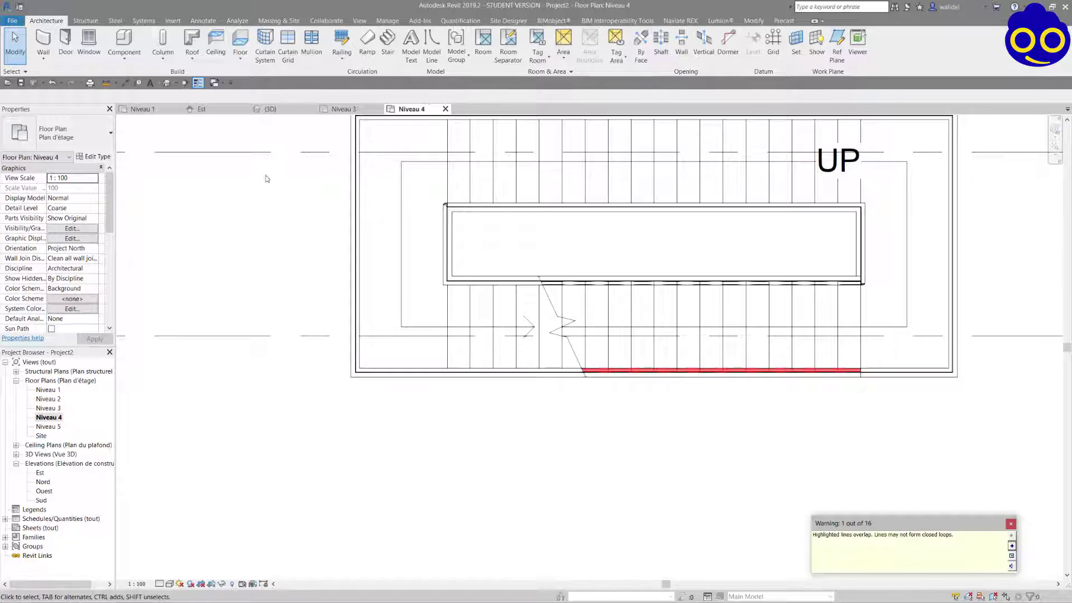
left_click(270, 109)
scroll(579, 295, "up", 5)
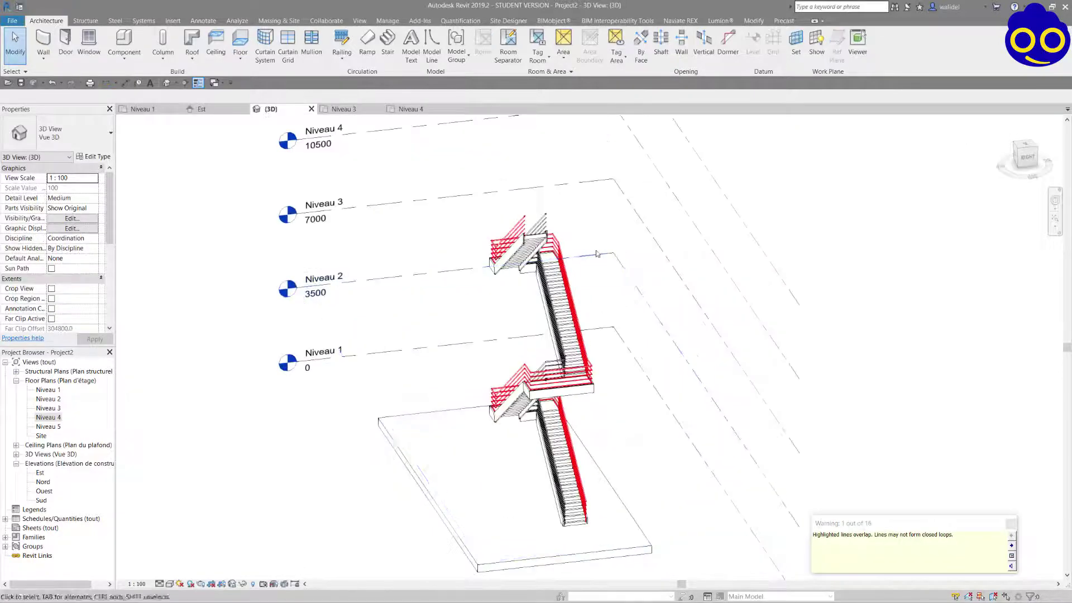
middle_click_drag(579, 295, 514, 285, "shift")
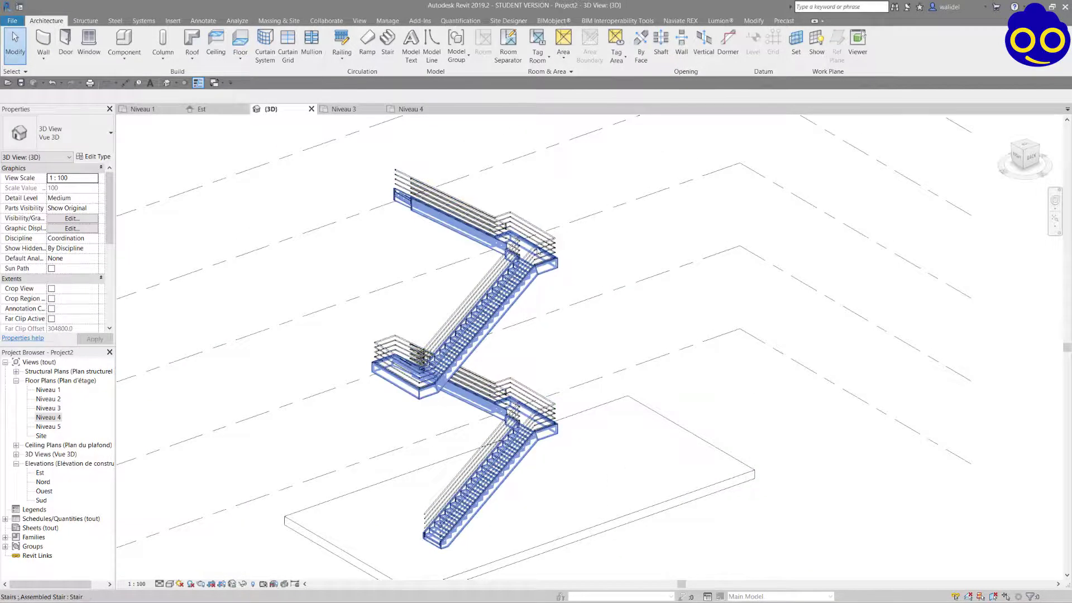
Step: Show the related warnings of the stair's outer railing and expand Warning 1 to highlight the affected railing element
left_click(540, 253)
middle_click_drag(603, 248, 376, 289, "shift")
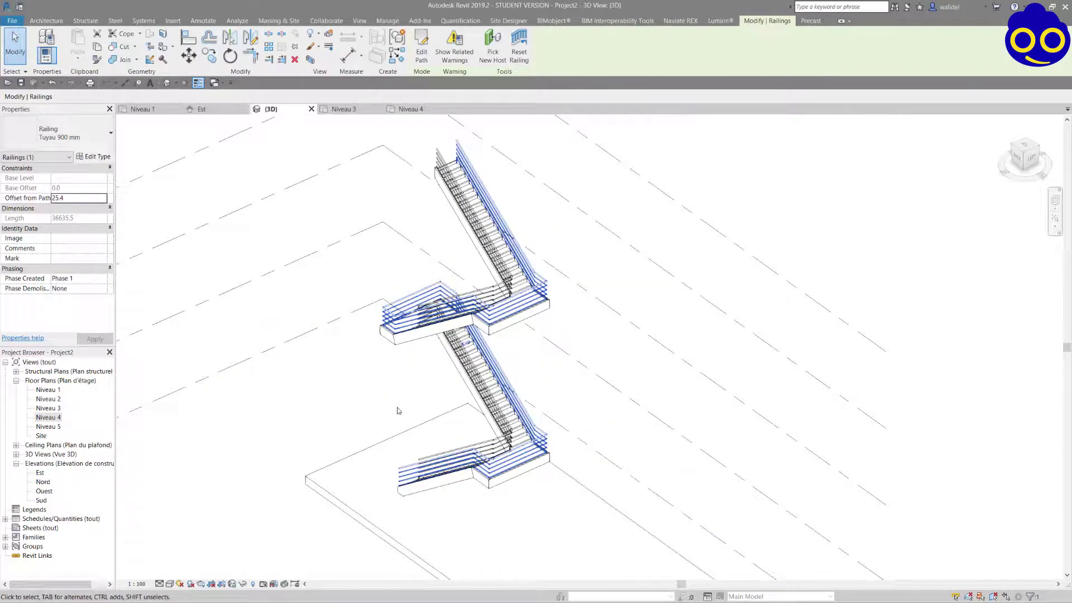
scroll(347, 351, "up", 2)
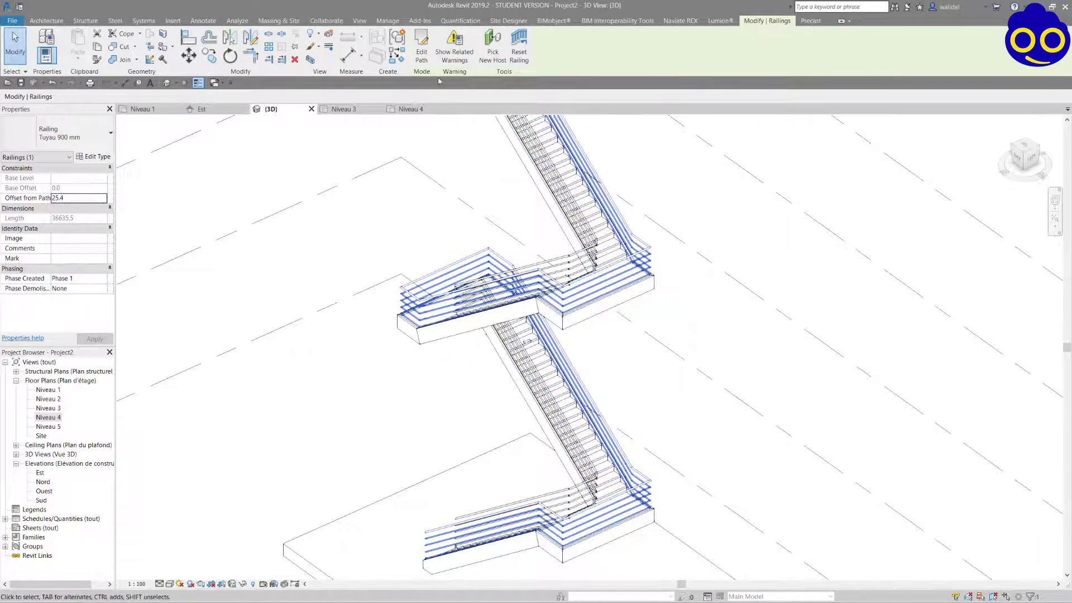
left_click(459, 58)
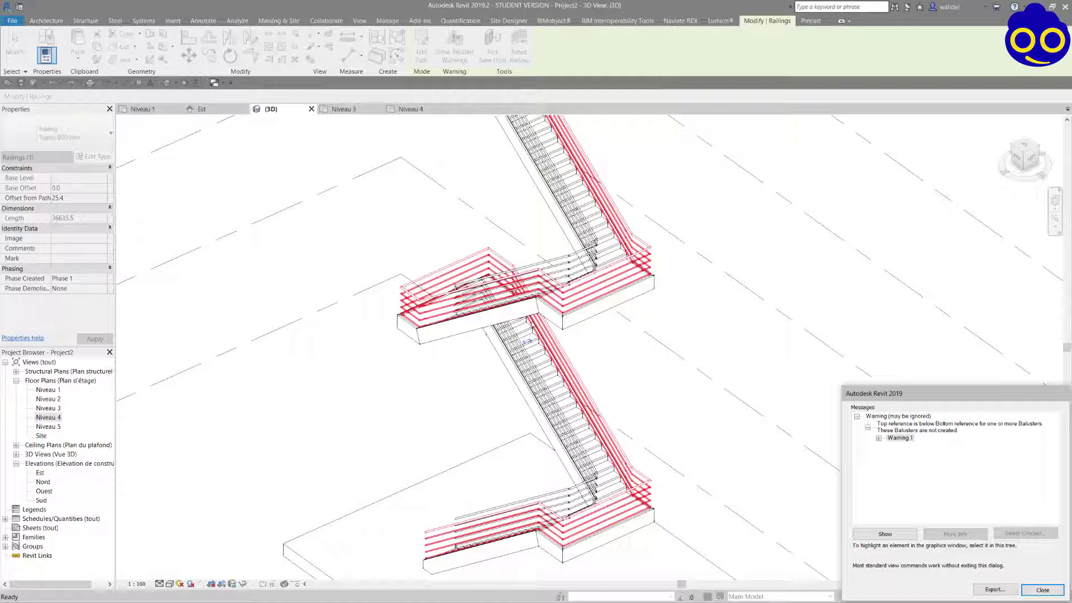
left_click_drag(893, 394, 835, 348)
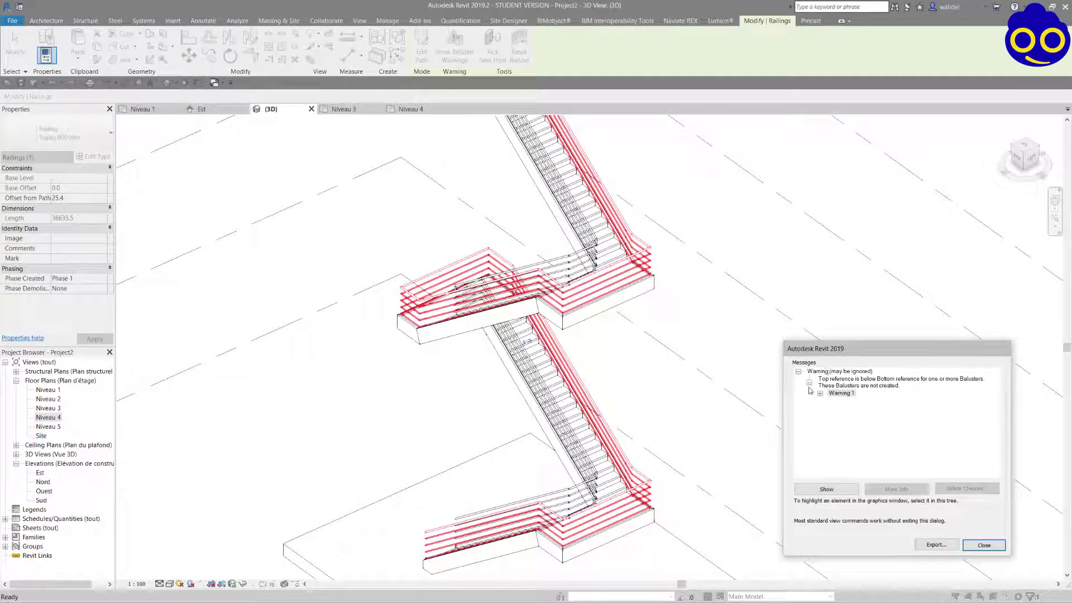
left_click(821, 394)
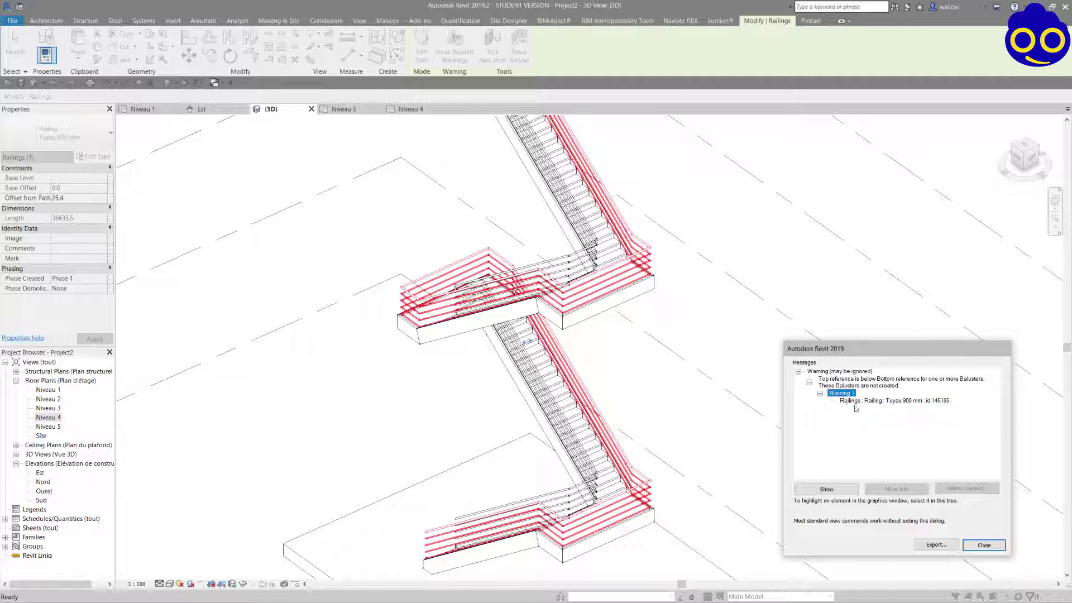
left_click(944, 401)
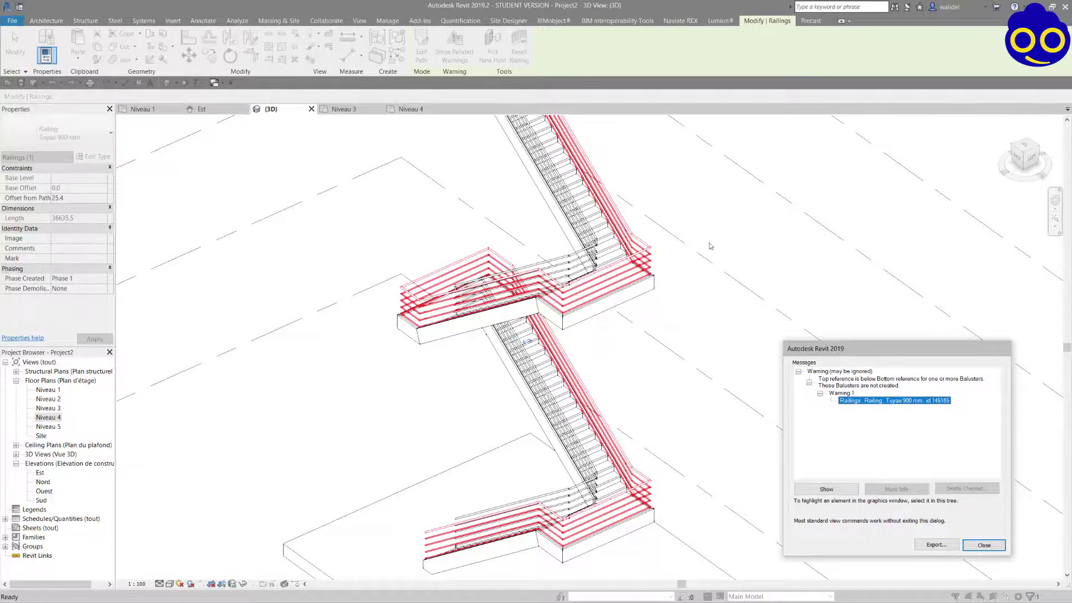
Step: Inspect the highlighted railing around the intermediate landings in 3D and close its warnings
scroll(375, 308, "up", 4)
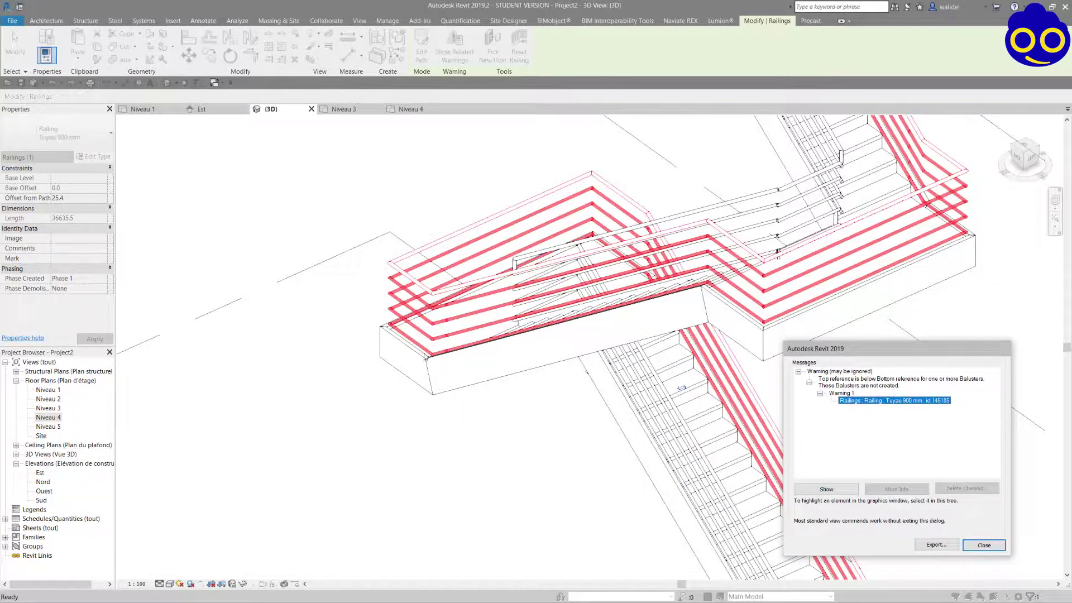
scroll(417, 326, "down", 3)
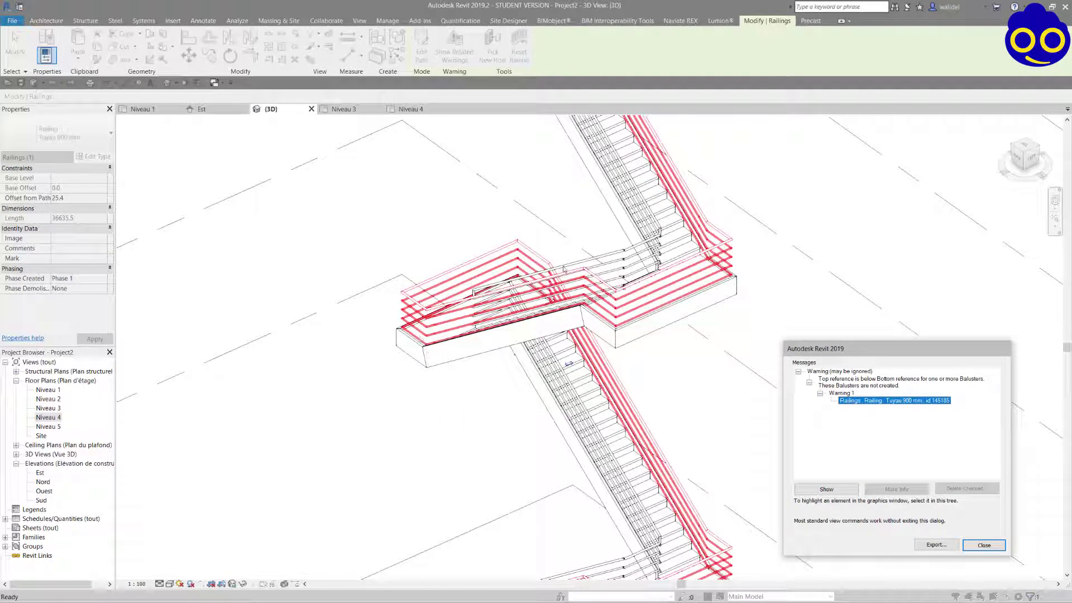
scroll(696, 285, "down", 2)
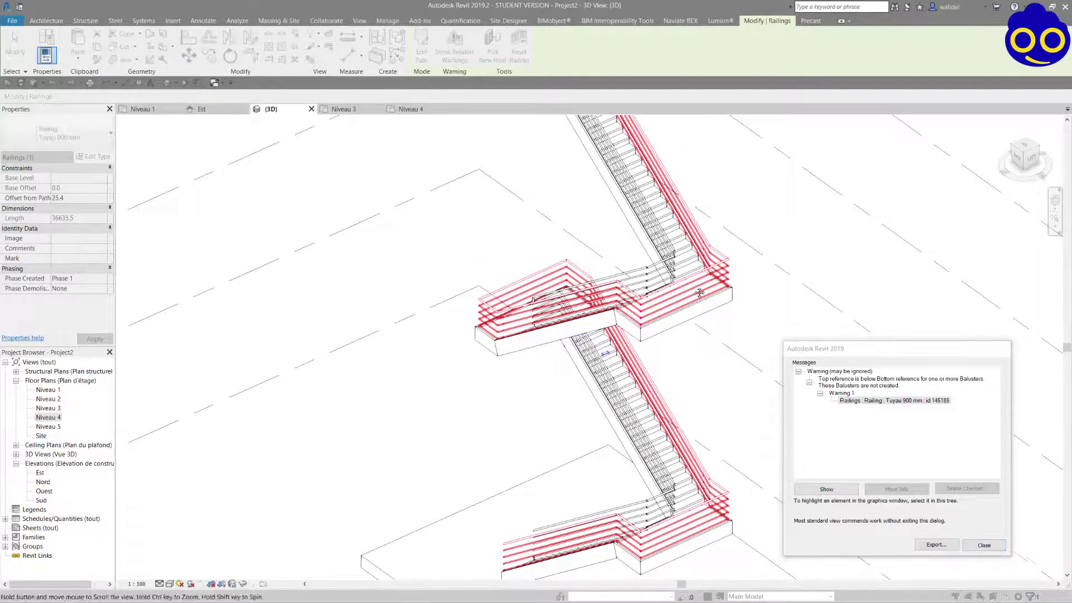
middle_click_drag(709, 305, 696, 291)
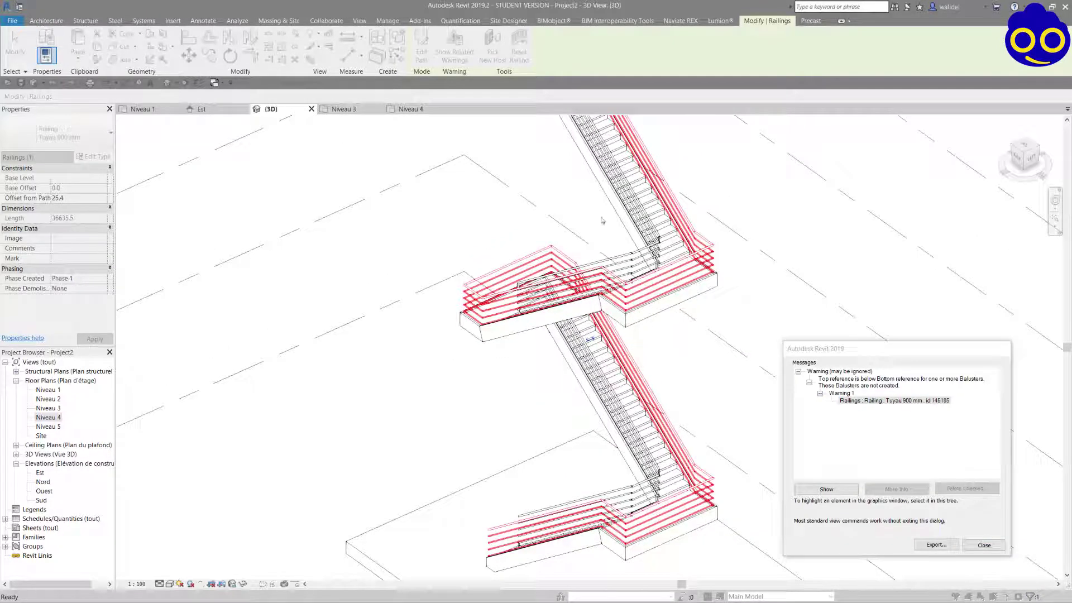
left_click(984, 546)
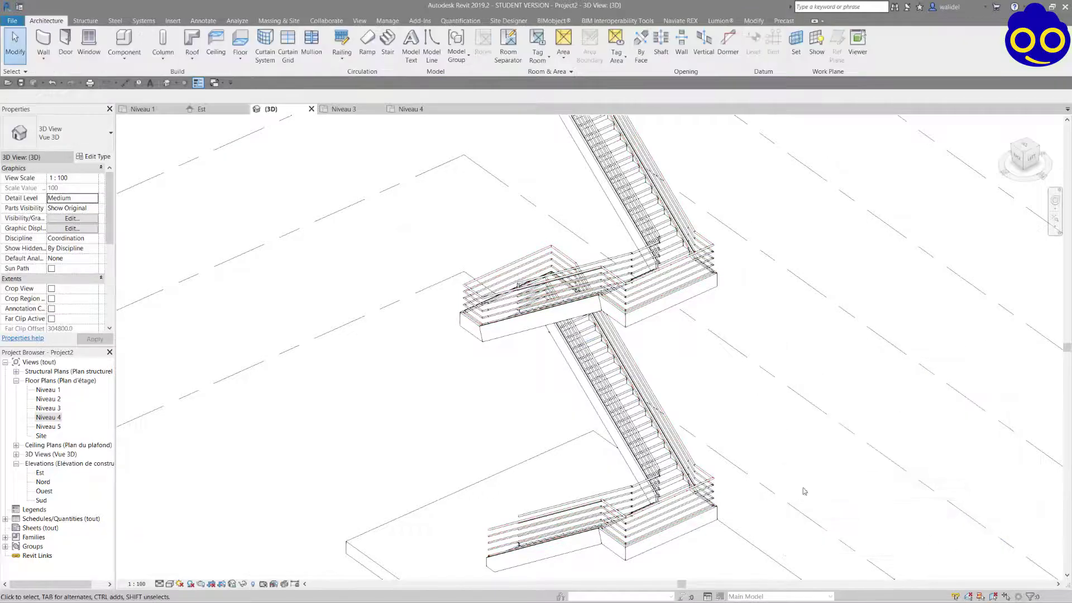
Step: Review the assembled stair's related warnings down to the affected stair element, close them, and view the whole stair against the levels
left_click(624, 396)
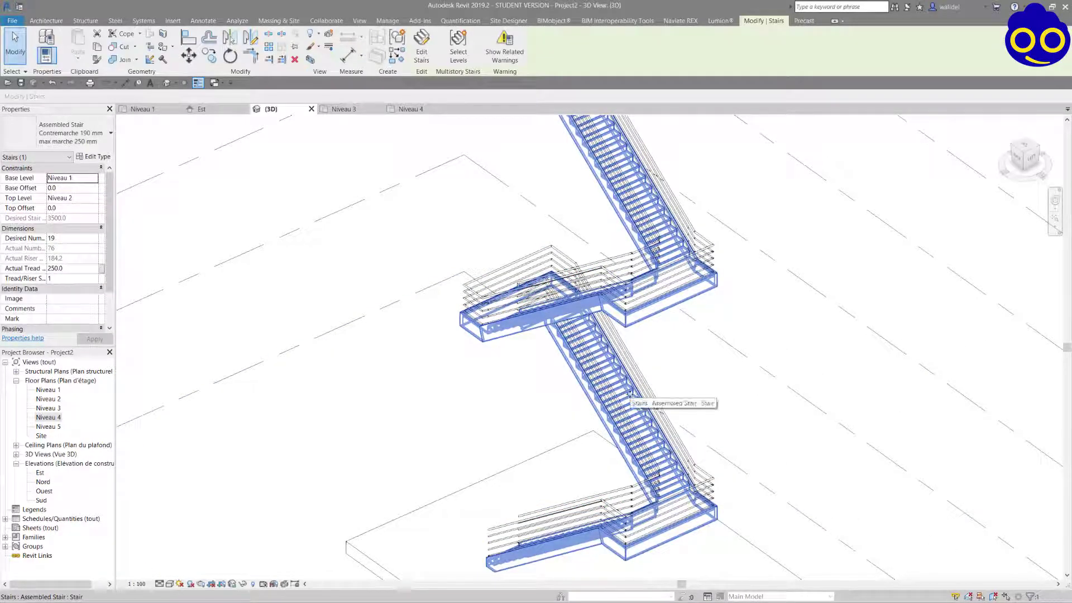
left_click(513, 54)
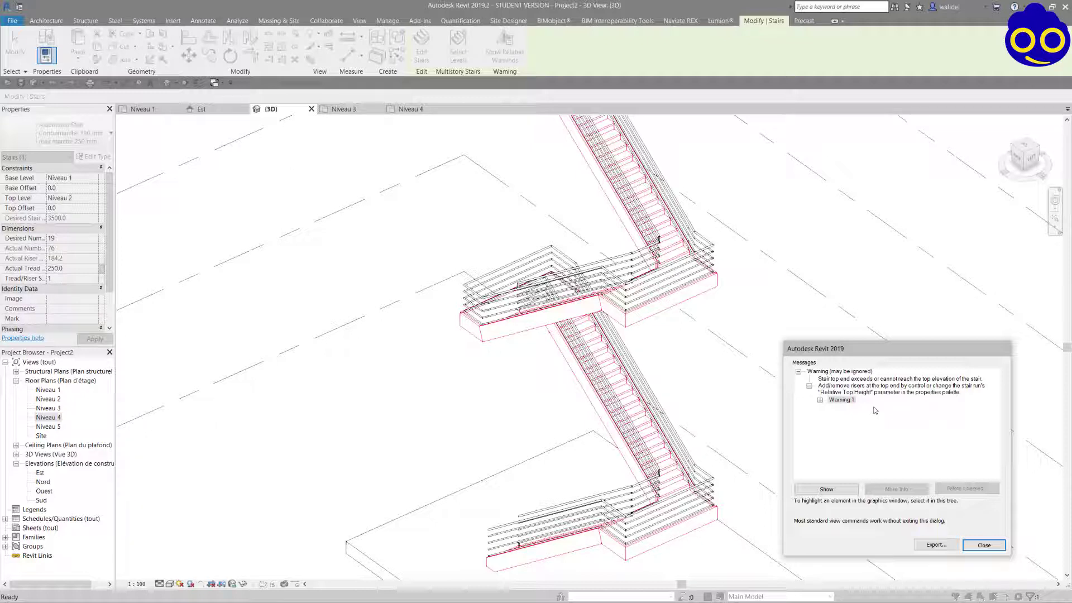
left_click(821, 400)
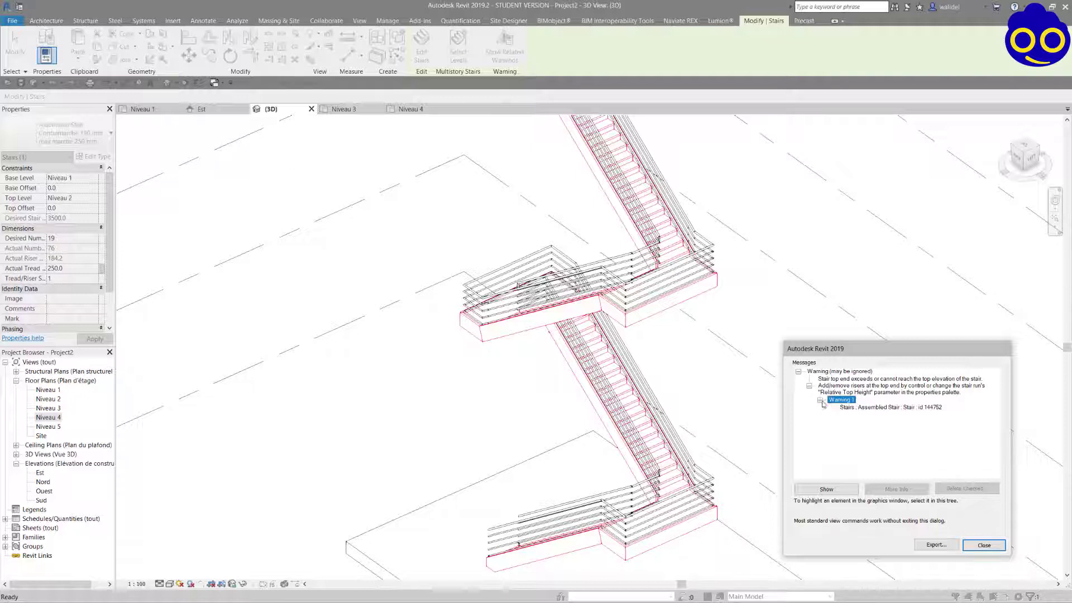
left_click(863, 408)
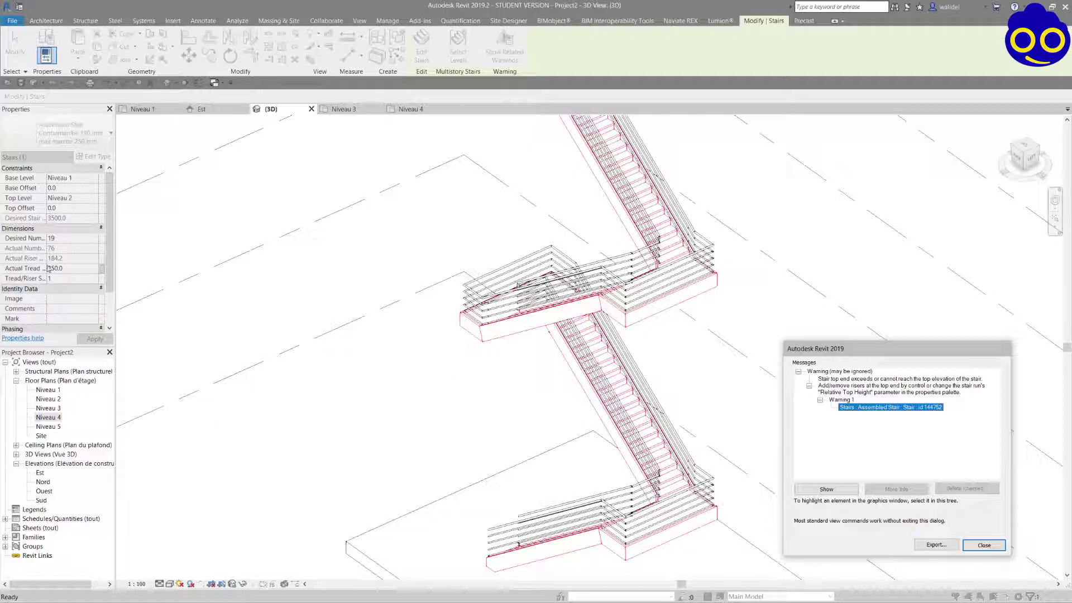
left_click(984, 545)
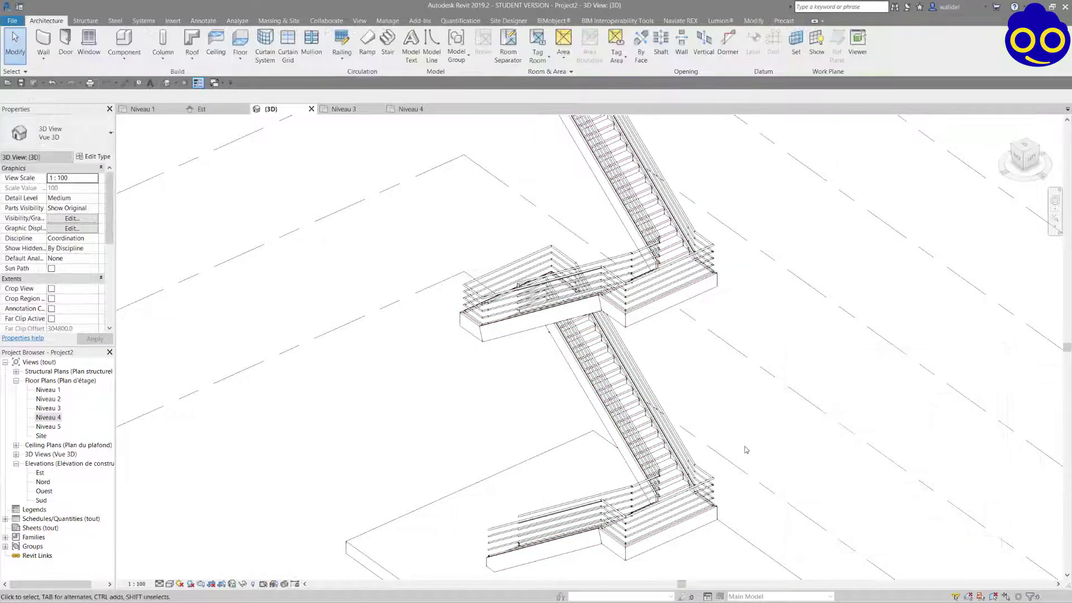
scroll(304, 423, "down", 3)
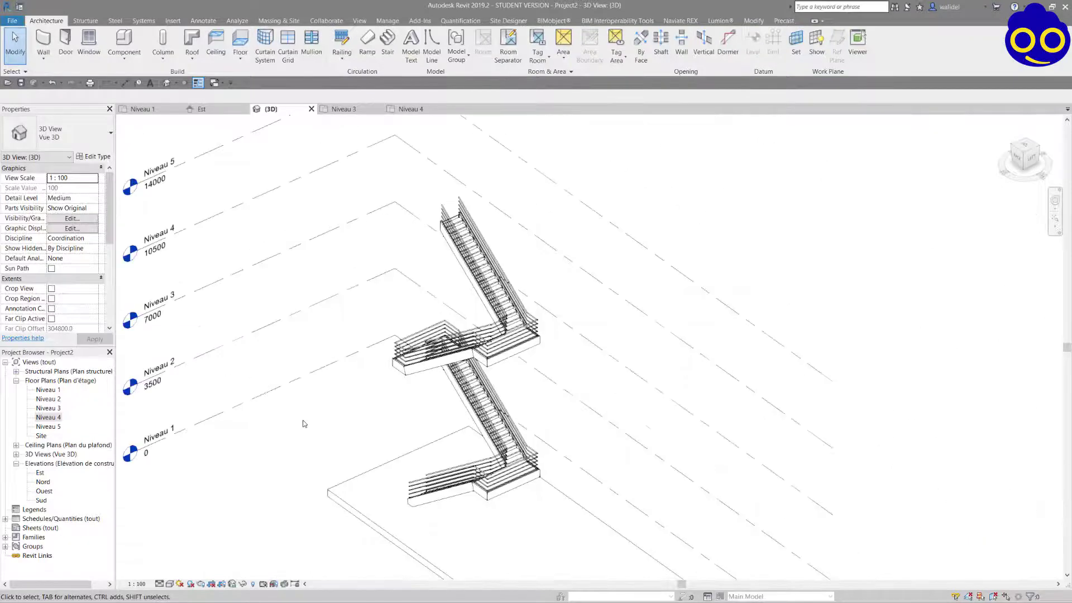
Step: In the baluster placement of the outer railing's Tuyau 900 mm type, set the main-pattern baluster's base to Host
middle_click_drag(303, 424, 426, 412)
scroll(484, 391, "up", 2)
scroll(484, 391, "up", 1)
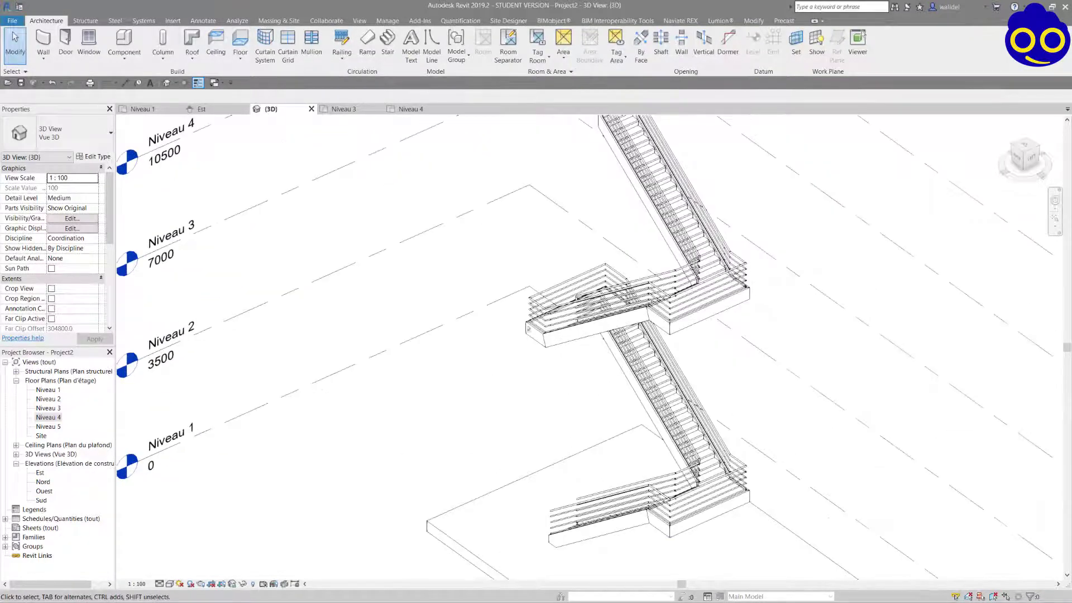
left_click(544, 295)
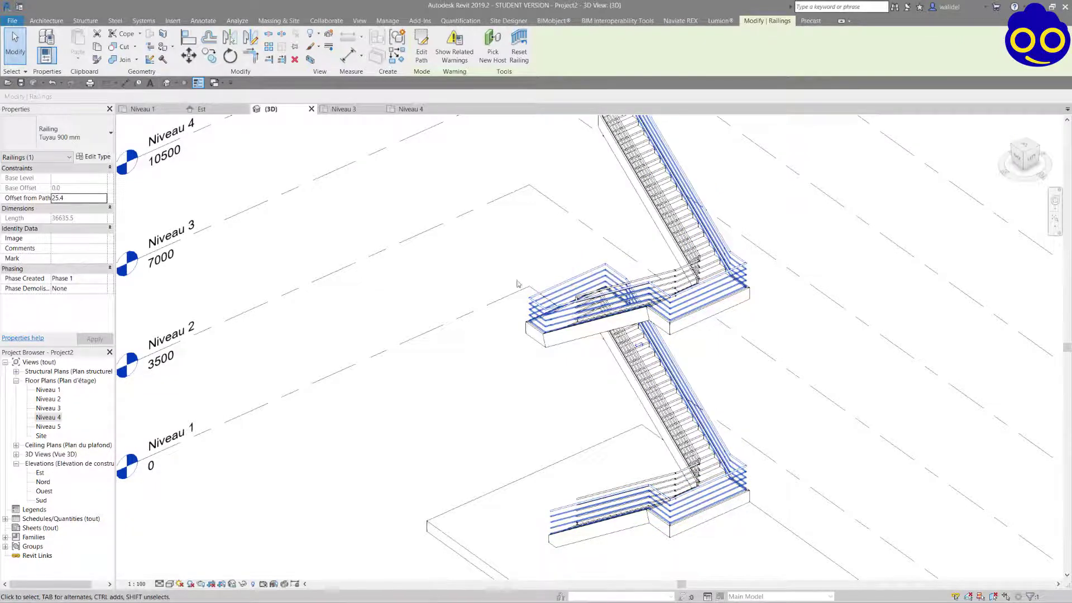
left_click(98, 160)
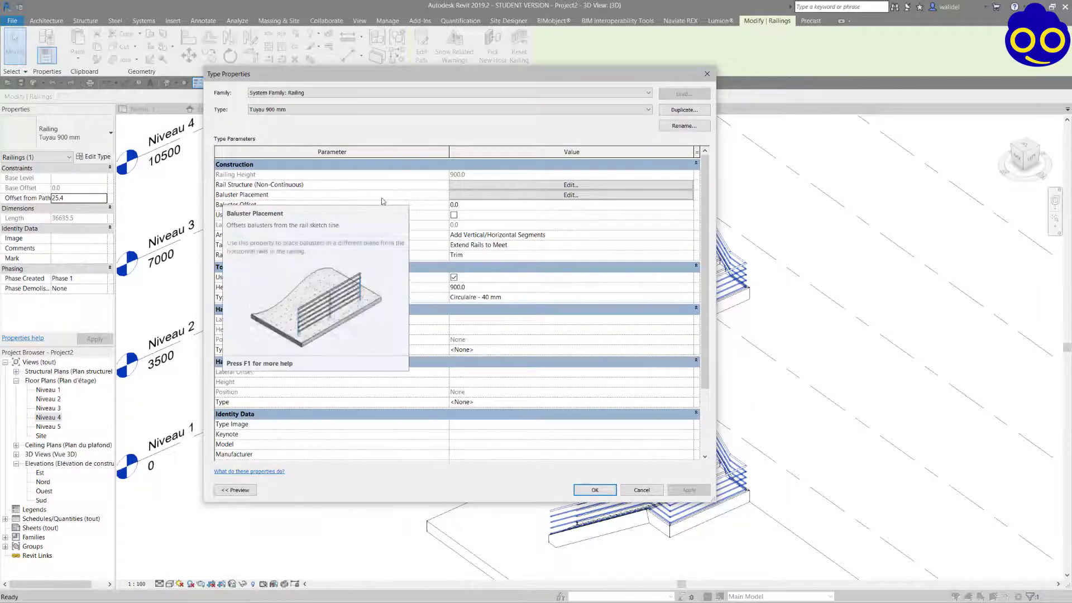
left_click(571, 195)
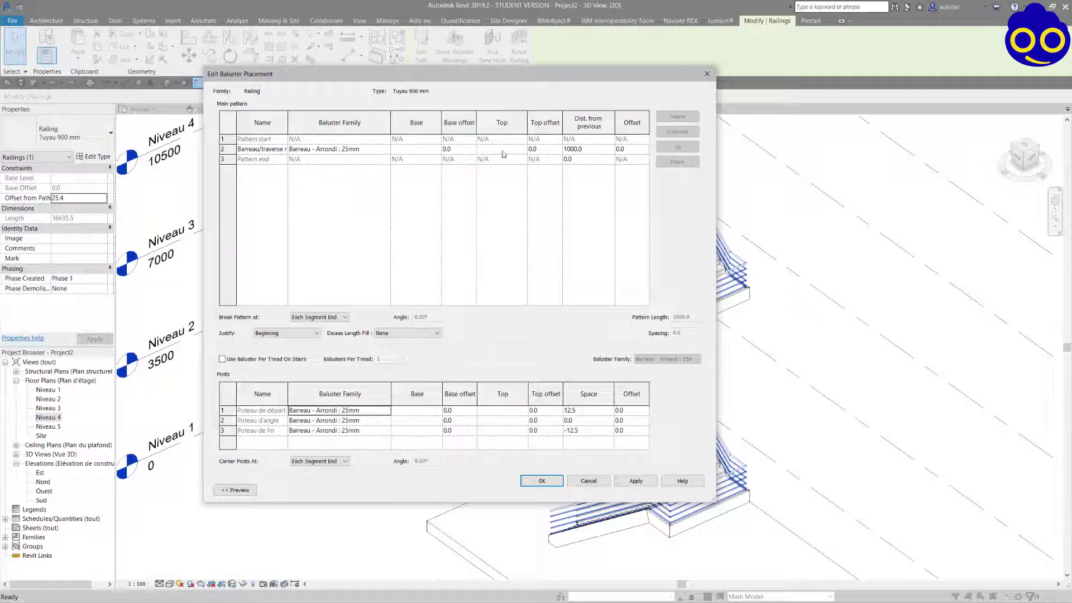
left_click(438, 150)
left_click(420, 160)
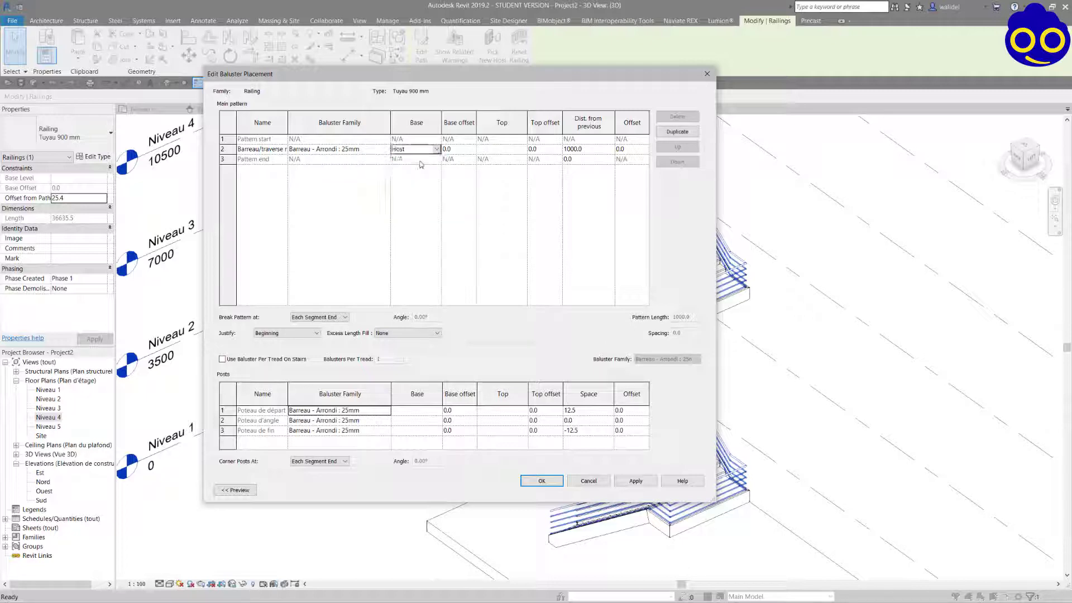
Step: Set the main-pattern baluster's top to Top Rail Element
left_click_drag(428, 75, 171, 63)
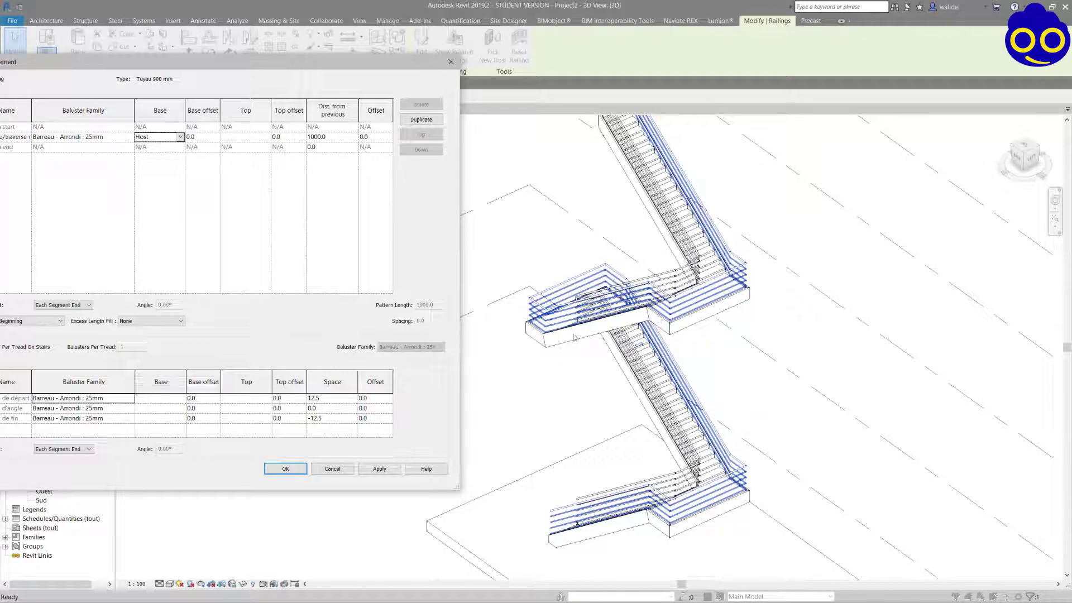
left_click_drag(263, 64, 329, 68)
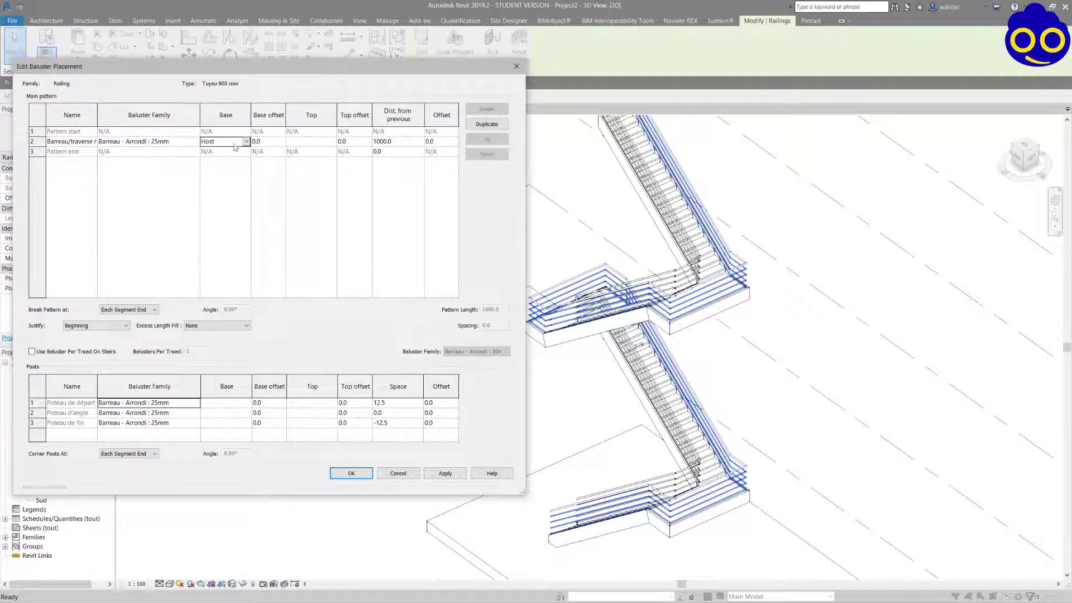
left_click(334, 143)
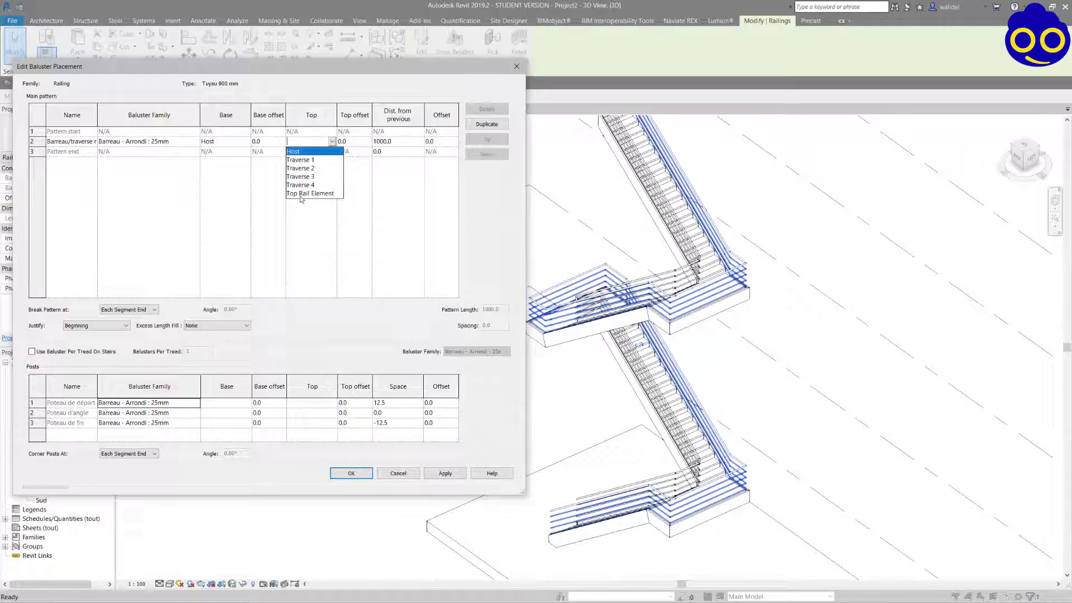
left_click(326, 194)
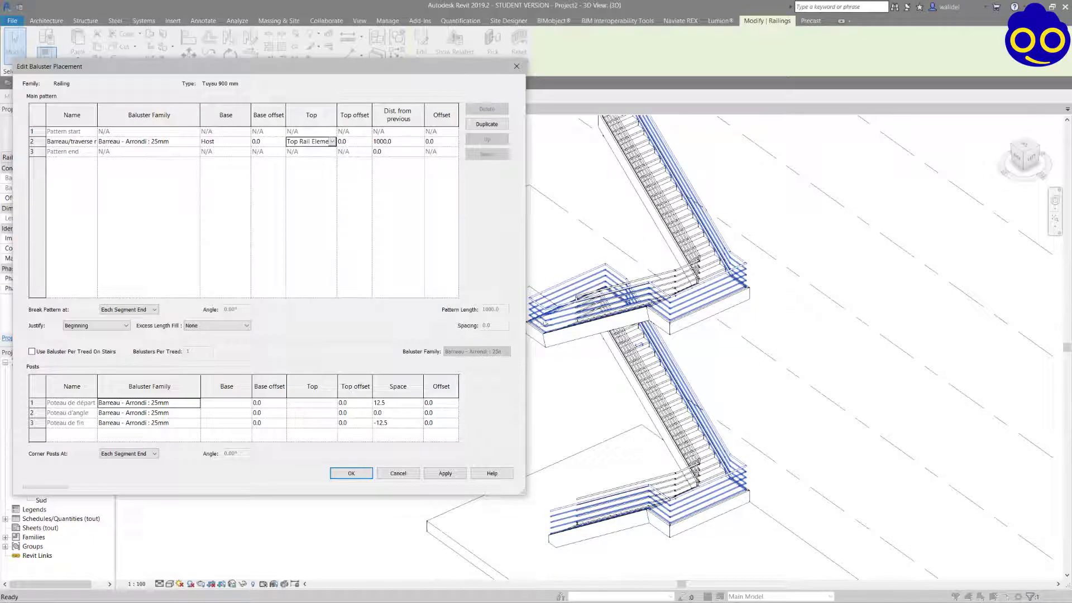
left_click_drag(415, 73, 305, 73)
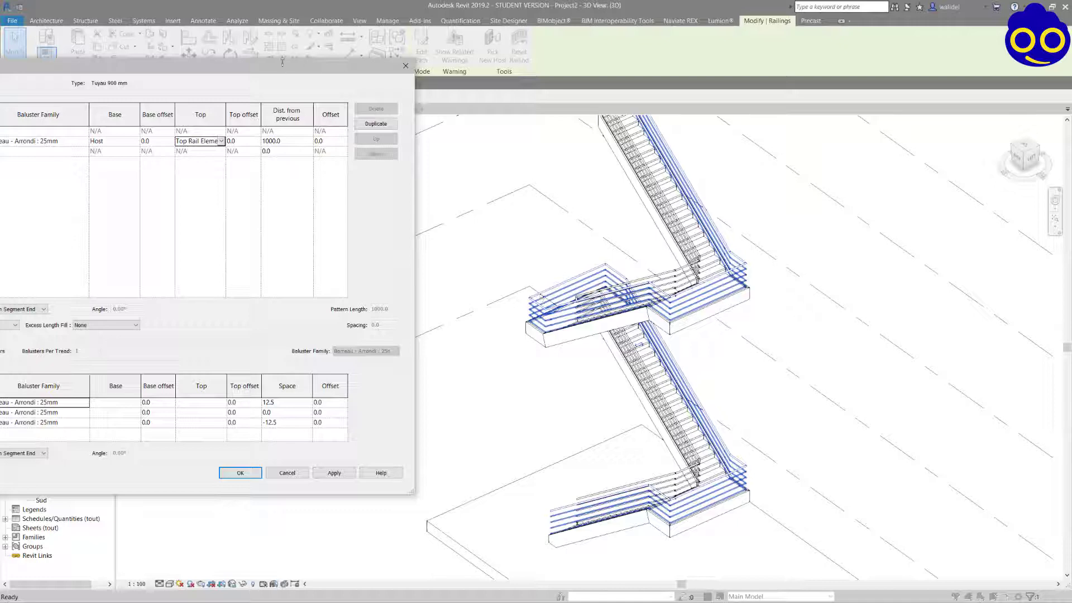
left_click_drag(282, 62, 389, 62)
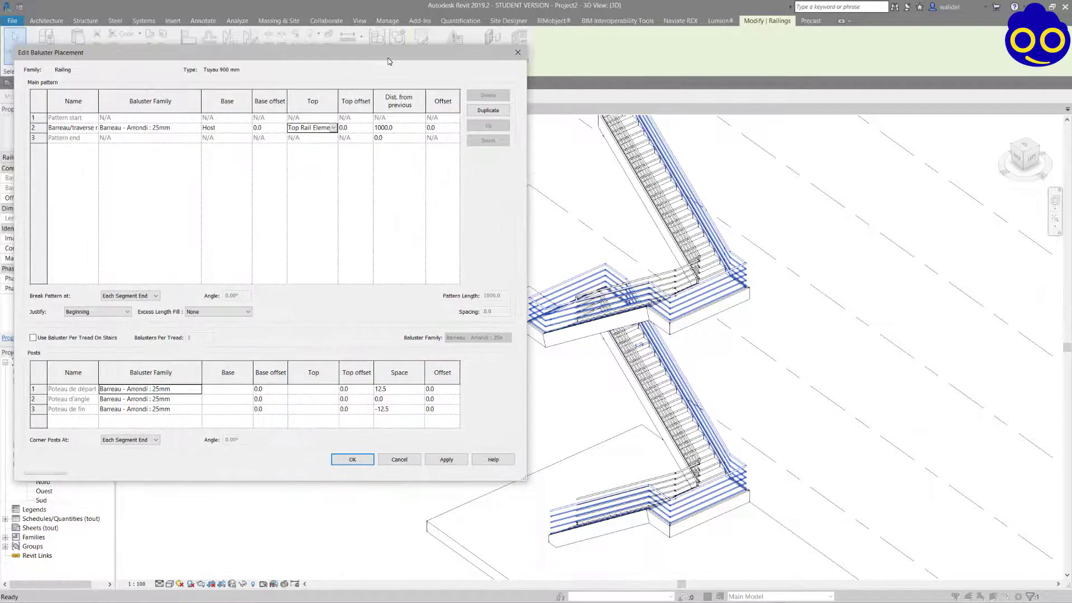
Step: Set the base of the start, corner and end posts to Host
left_click(248, 389)
left_click(229, 398)
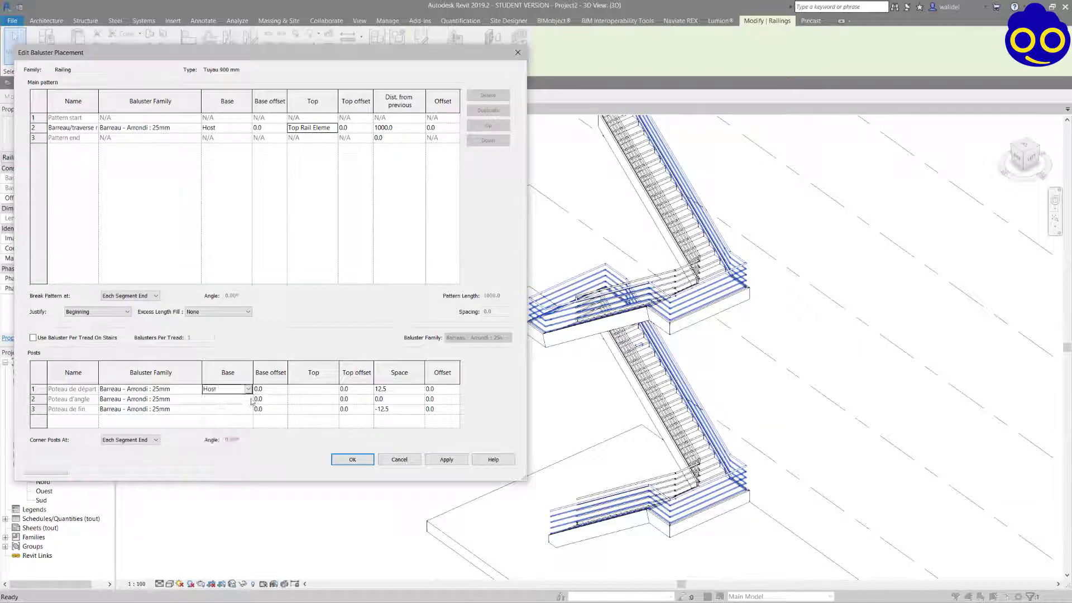
left_click(248, 399)
left_click(229, 410)
left_click(248, 410)
left_click(248, 409)
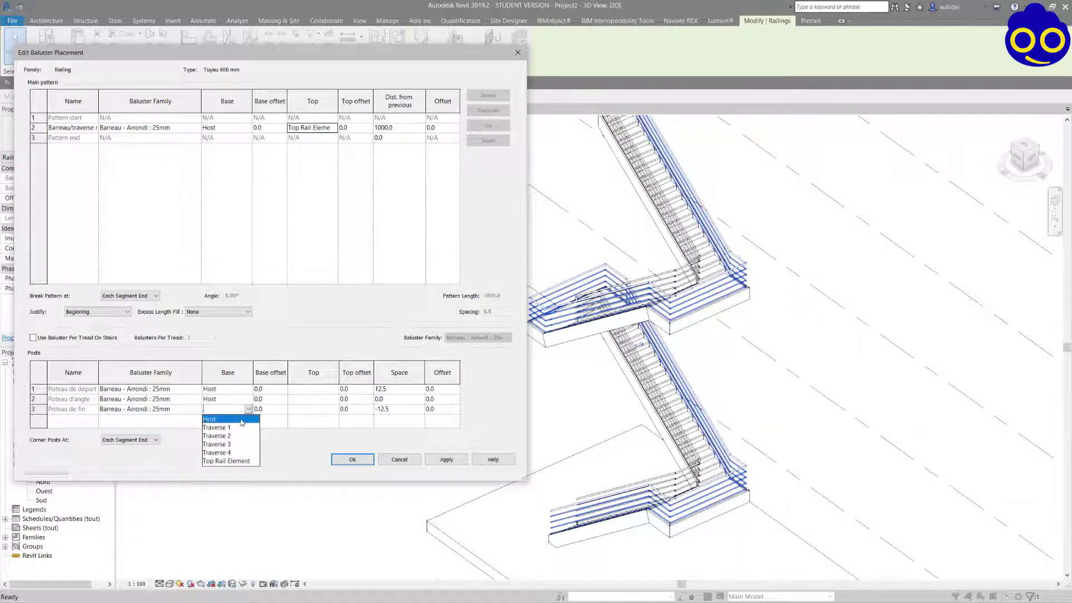
left_click(241, 420)
Step: Set the top of the start, corner and end posts to Top Rail Element
left_click(334, 390)
left_click(334, 390)
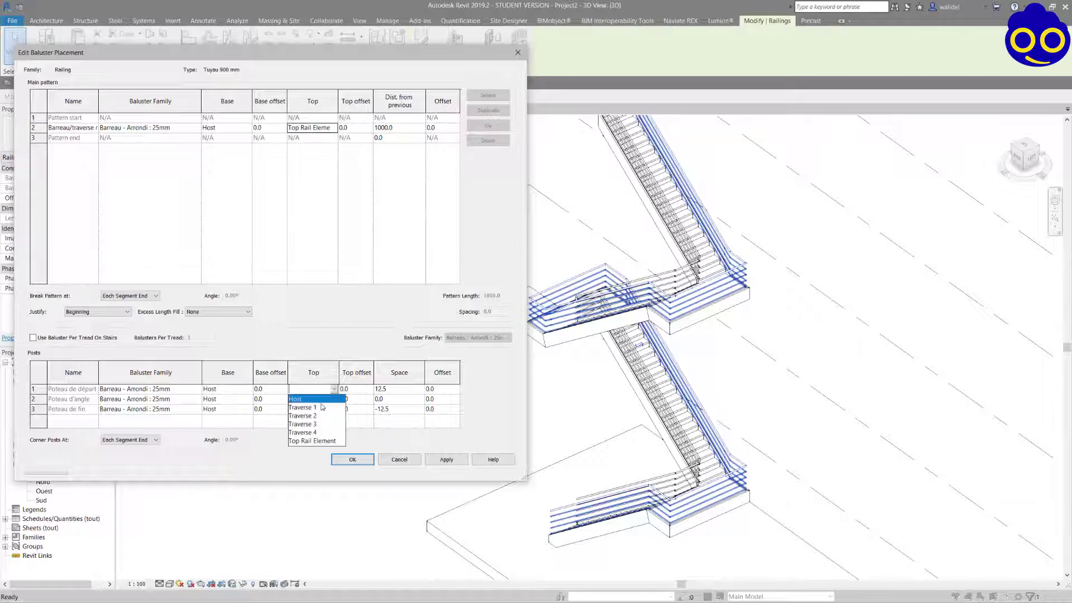
left_click(317, 440)
left_click(335, 399)
left_click(335, 398)
left_click(313, 451)
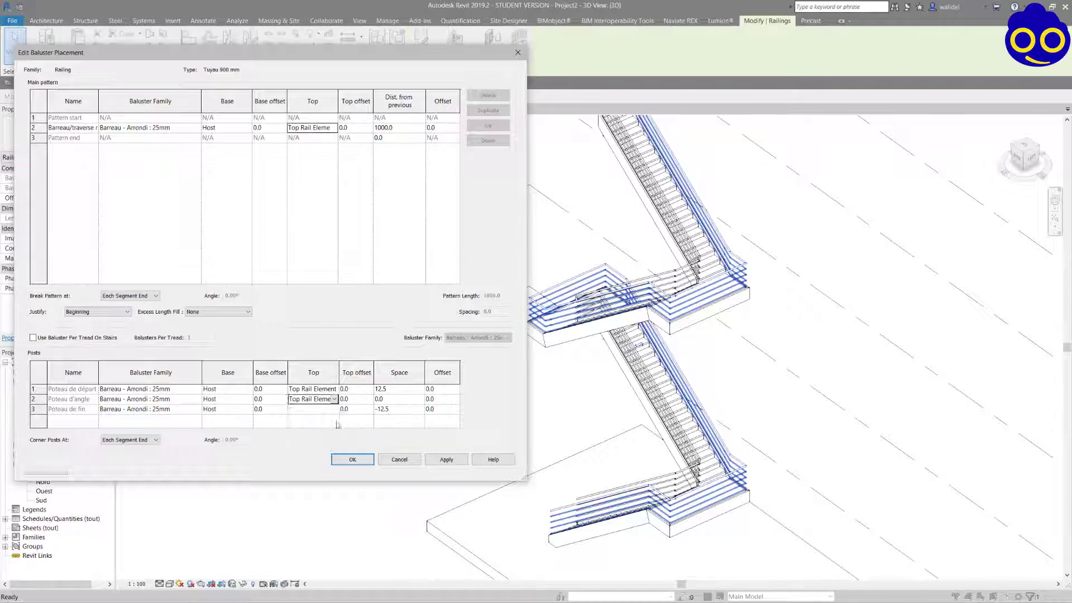
left_click(334, 409)
left_click(334, 410)
left_click(324, 461)
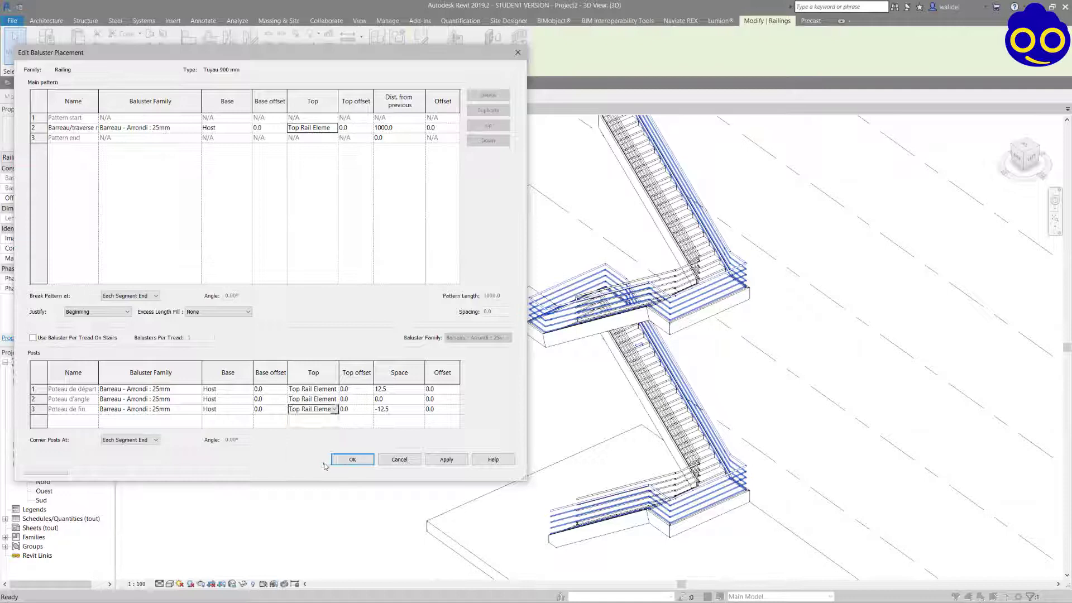
Step: Apply the baluster placement and the railing type changes, close the type properties and deselect the railing
left_click(437, 462)
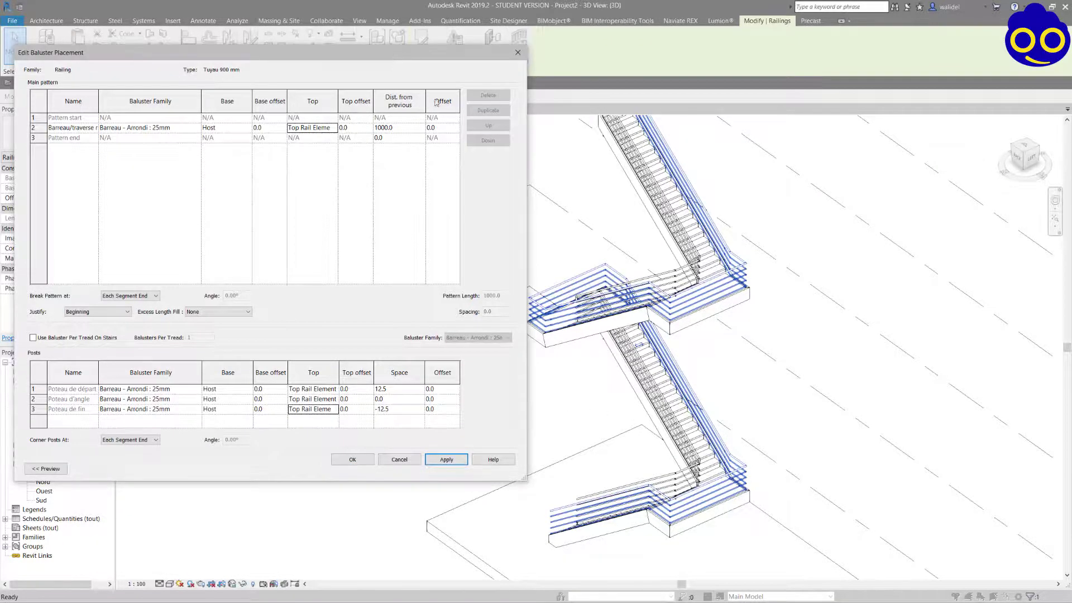
left_click_drag(430, 52, 540, 91)
left_click(463, 498)
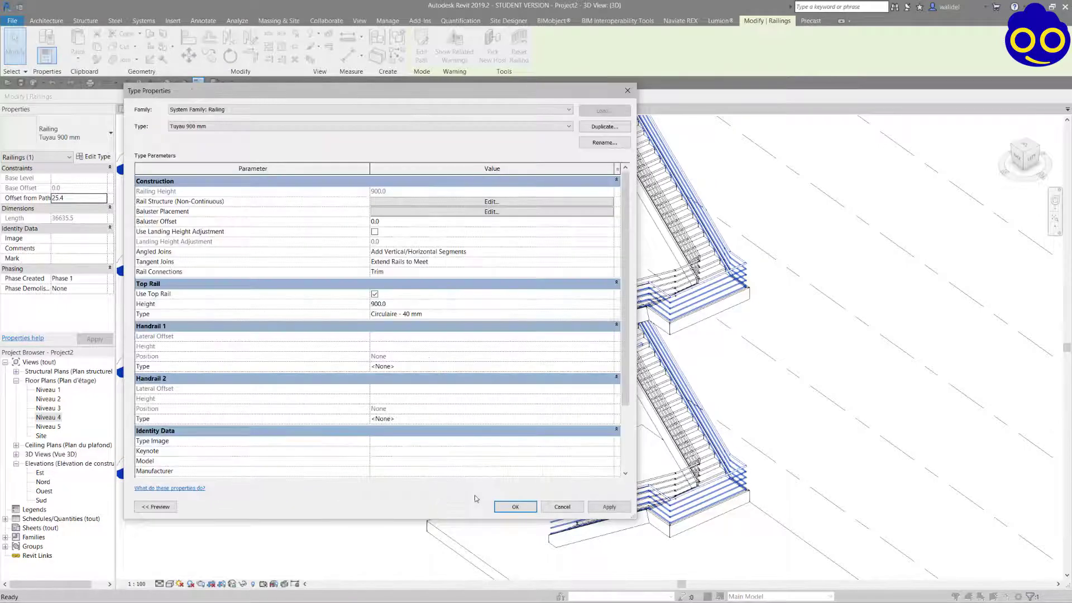
left_click_drag(377, 93, 238, 32)
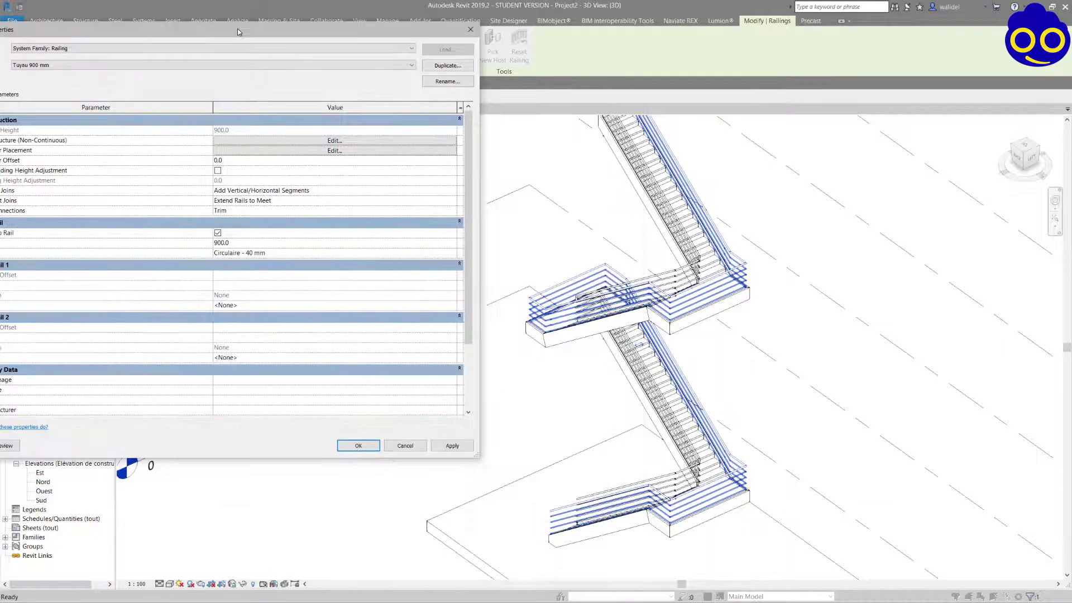
left_click(452, 446)
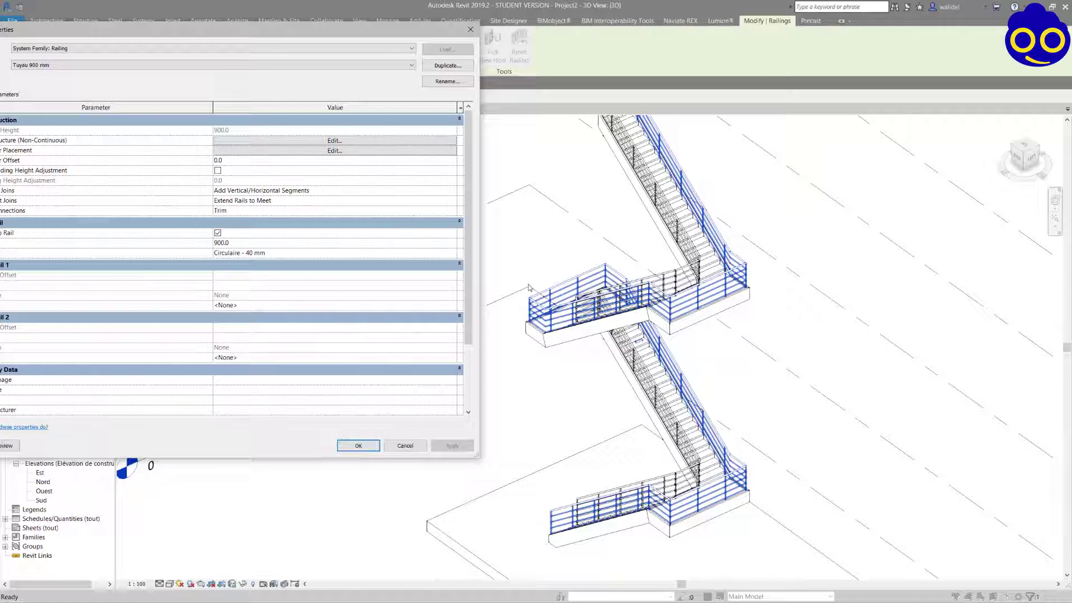
left_click_drag(236, 30, 310, 35)
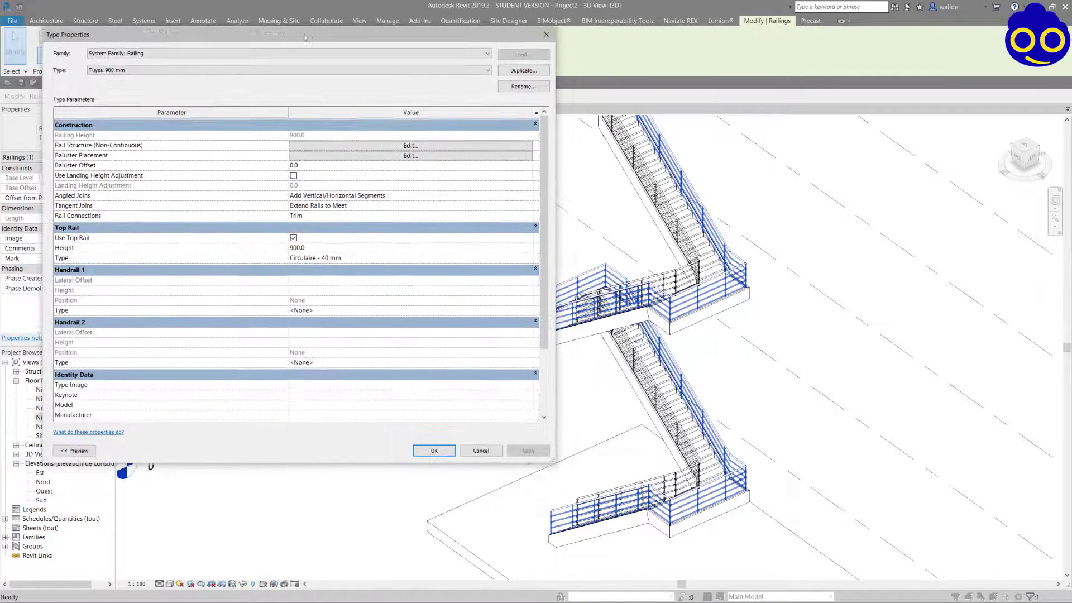
left_click(435, 451)
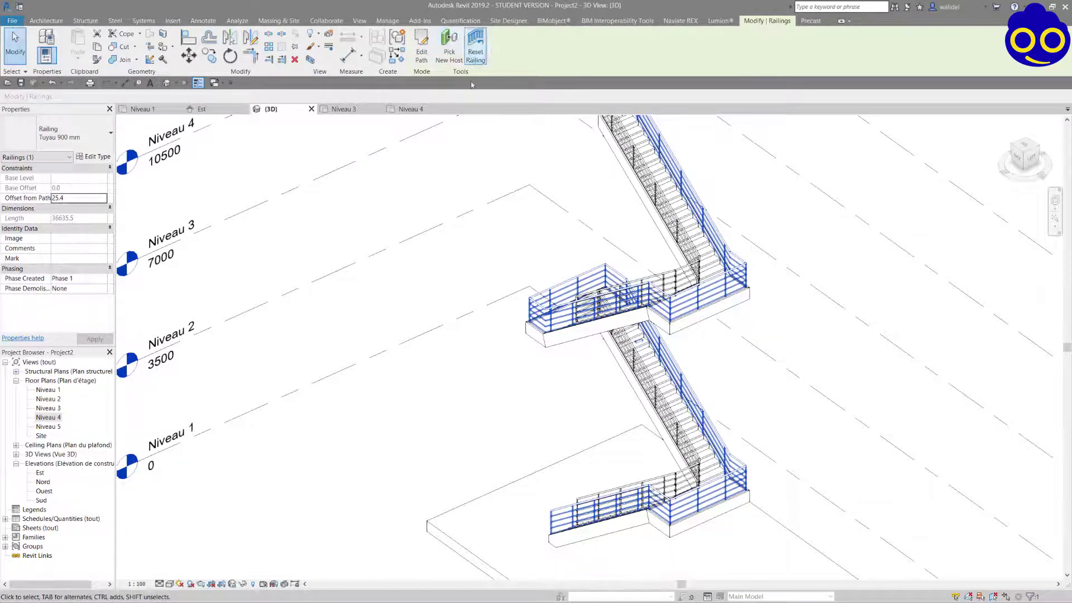
key("Escape")
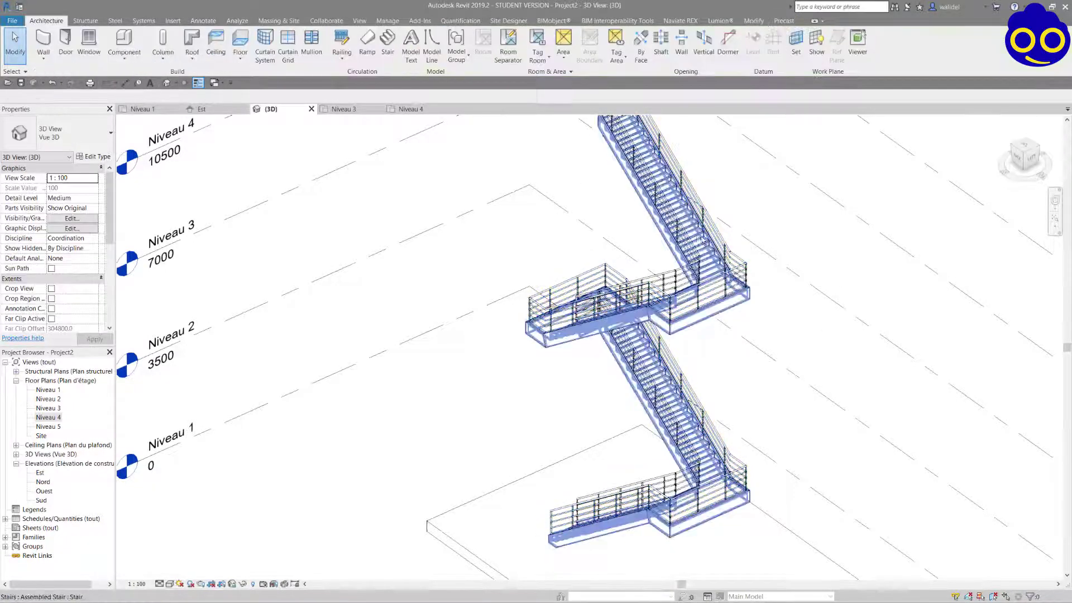
Step: Set the assembled stair's Top Level to Niveau 5, apply the change and deselect the stair
left_click(693, 239)
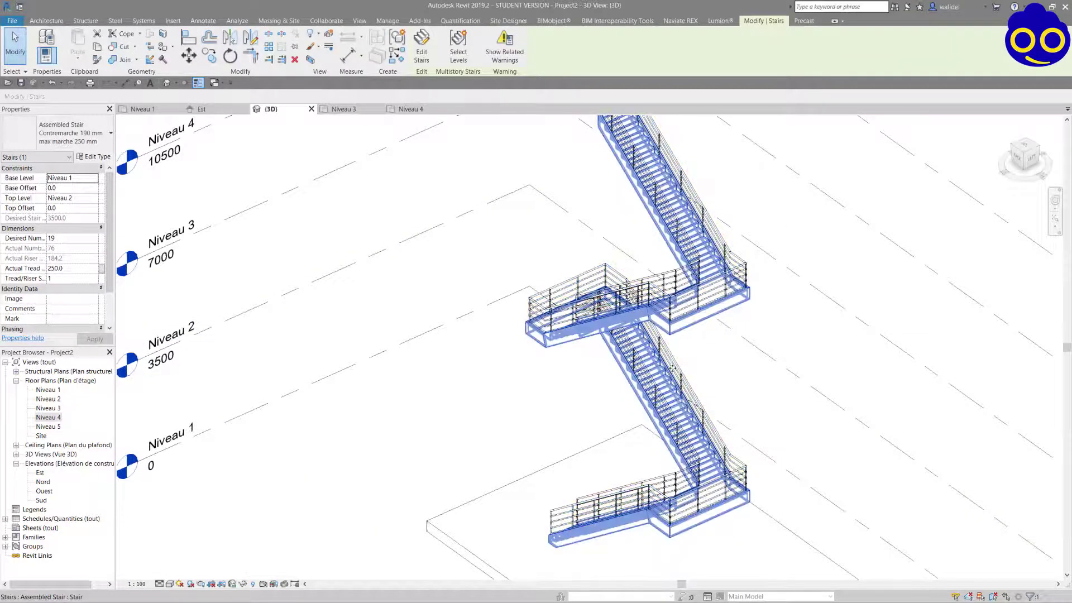
middle_click_drag(635, 516, 633, 377)
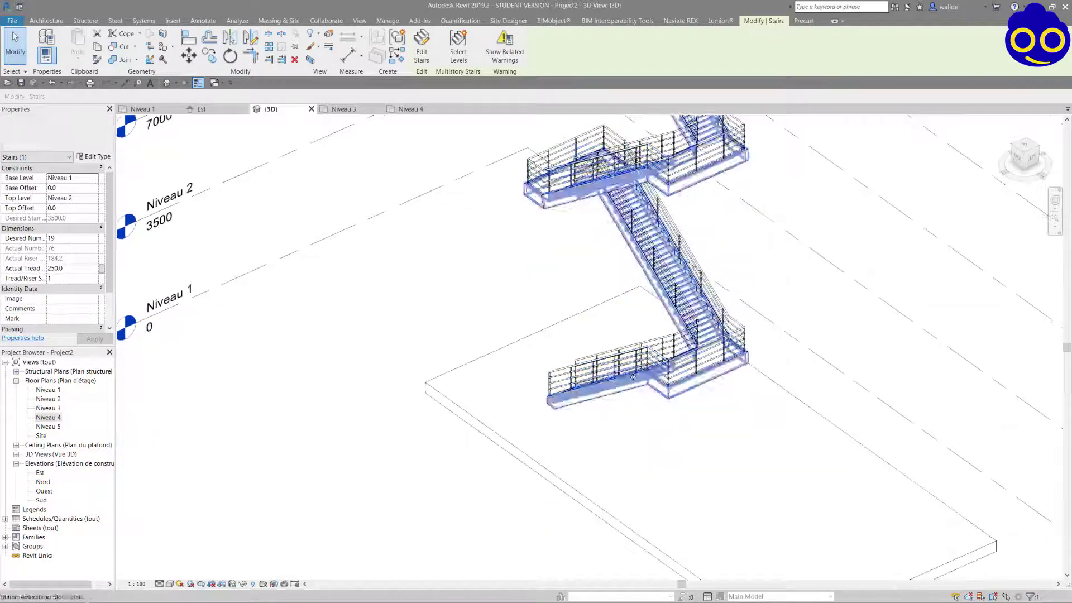
middle_click_drag(536, 438, 604, 393, "shift")
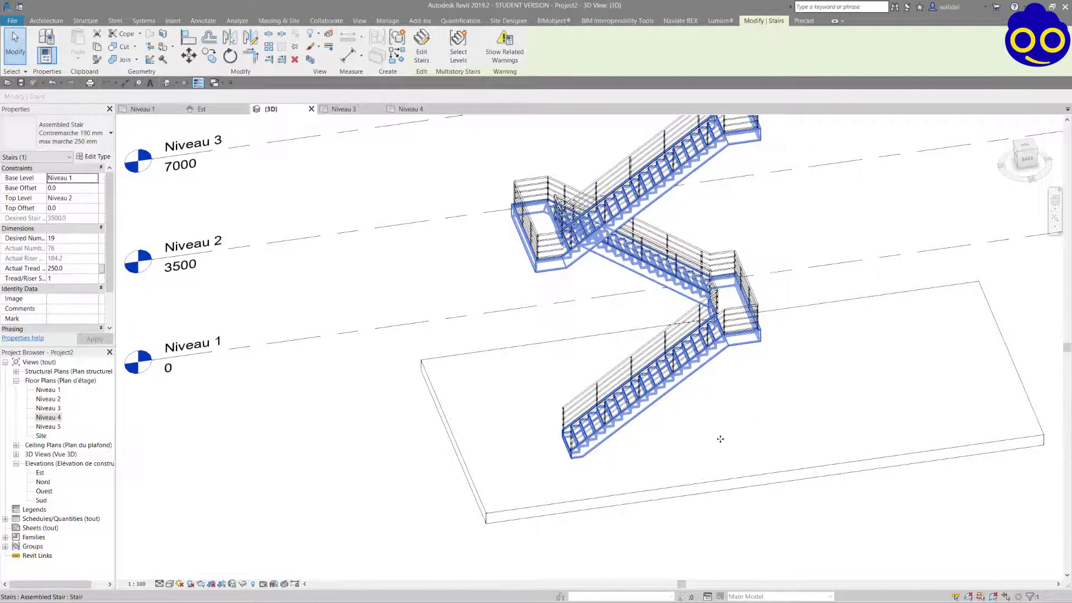
scroll(709, 441, "down", 3)
scroll(754, 236, "up", 2)
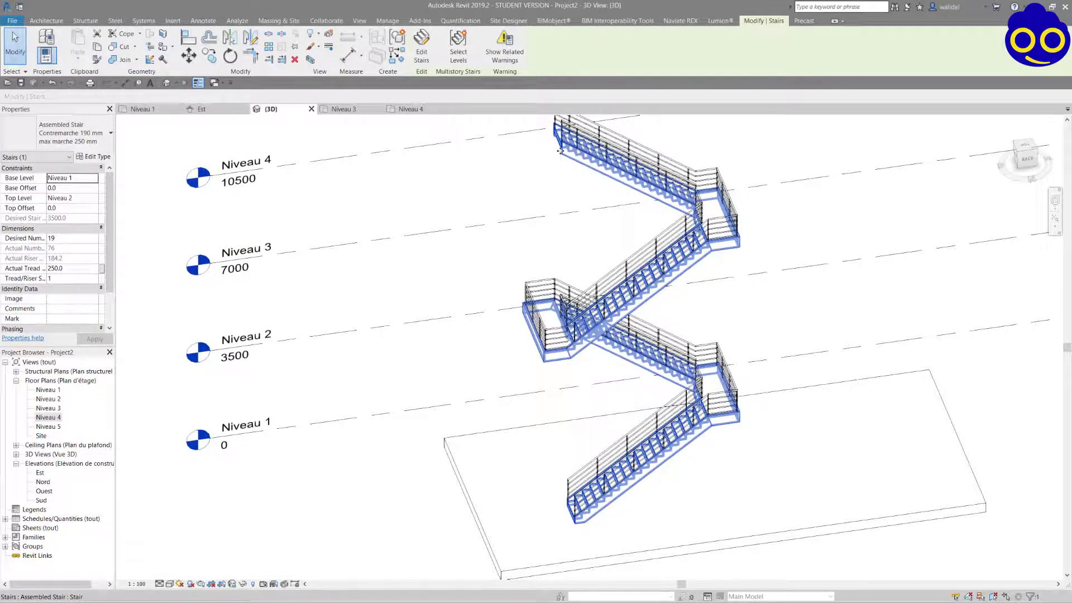
middle_click_drag(560, 151, 625, 165)
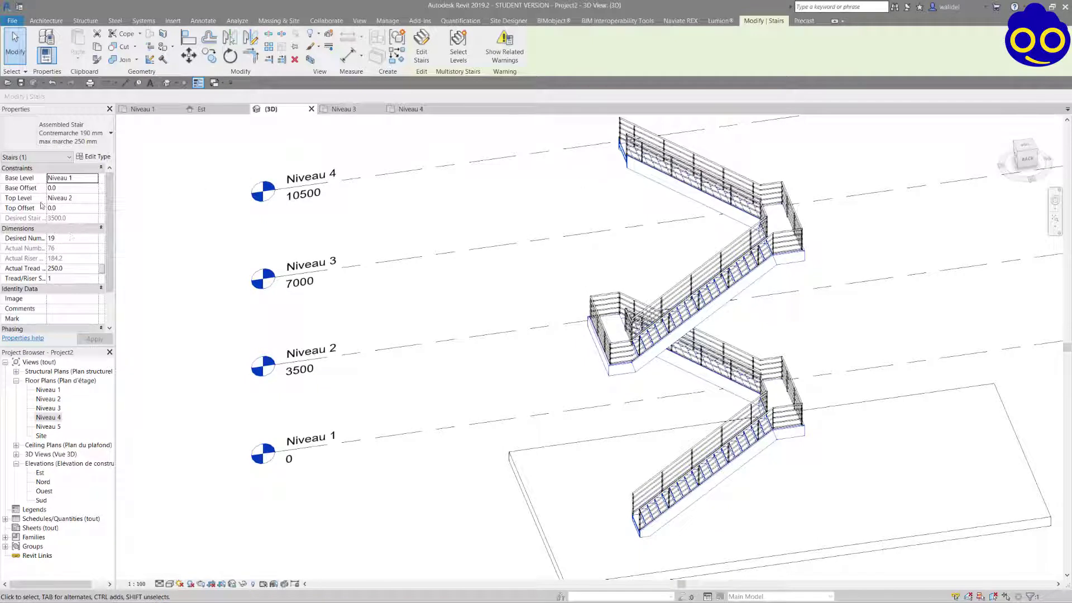
left_click(94, 198)
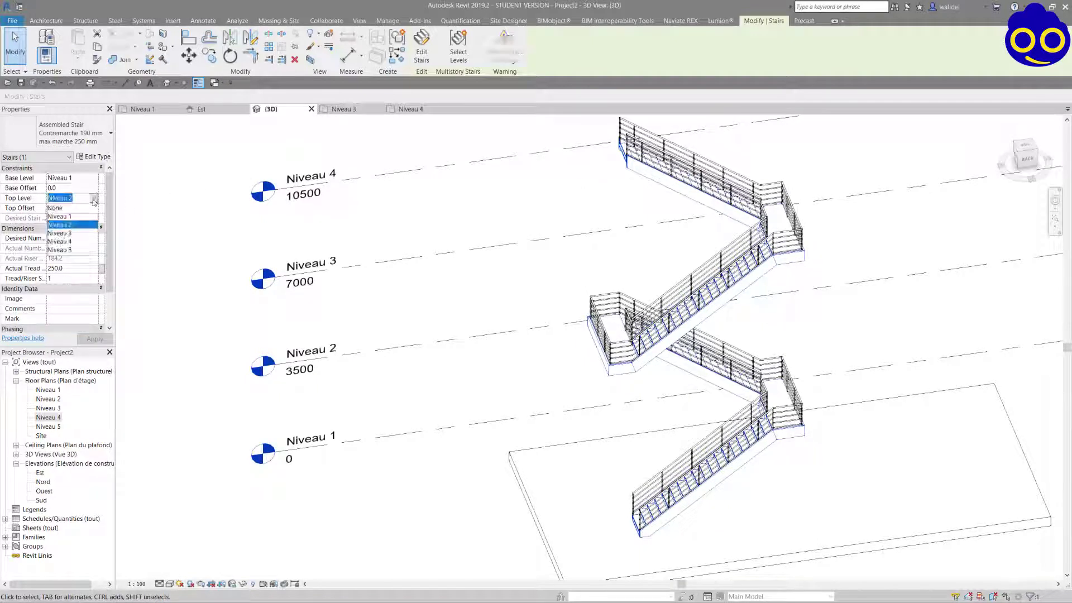
left_click(72, 250)
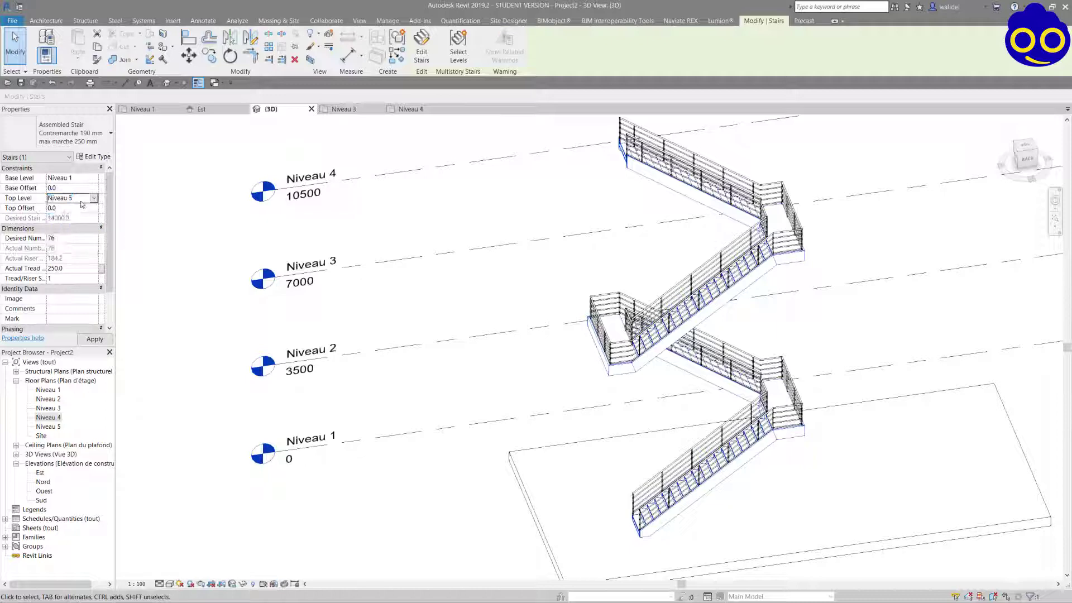
left_click(459, 46)
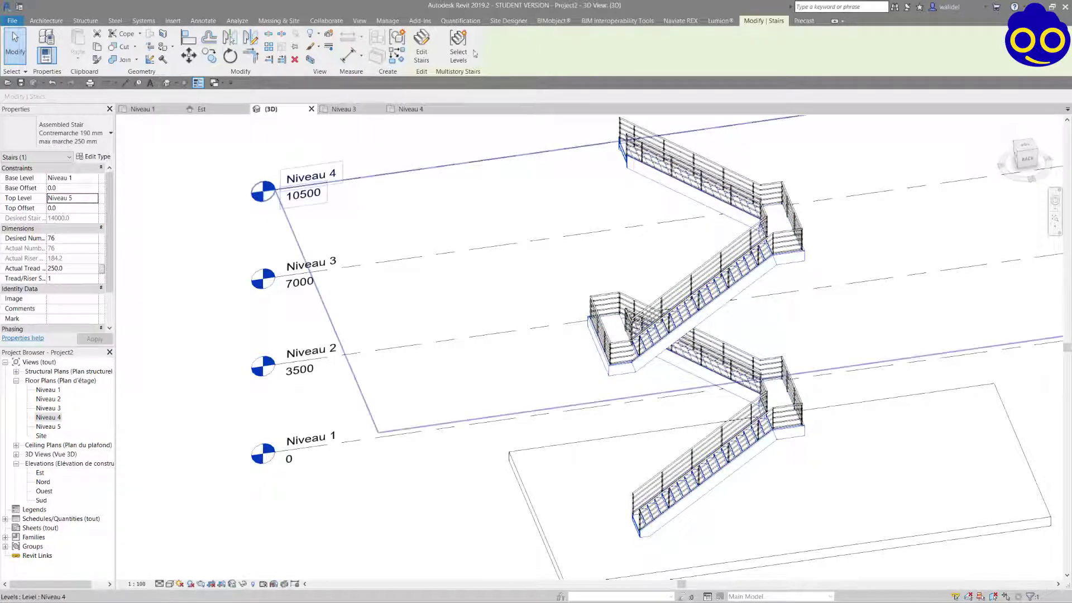
key("Escape")
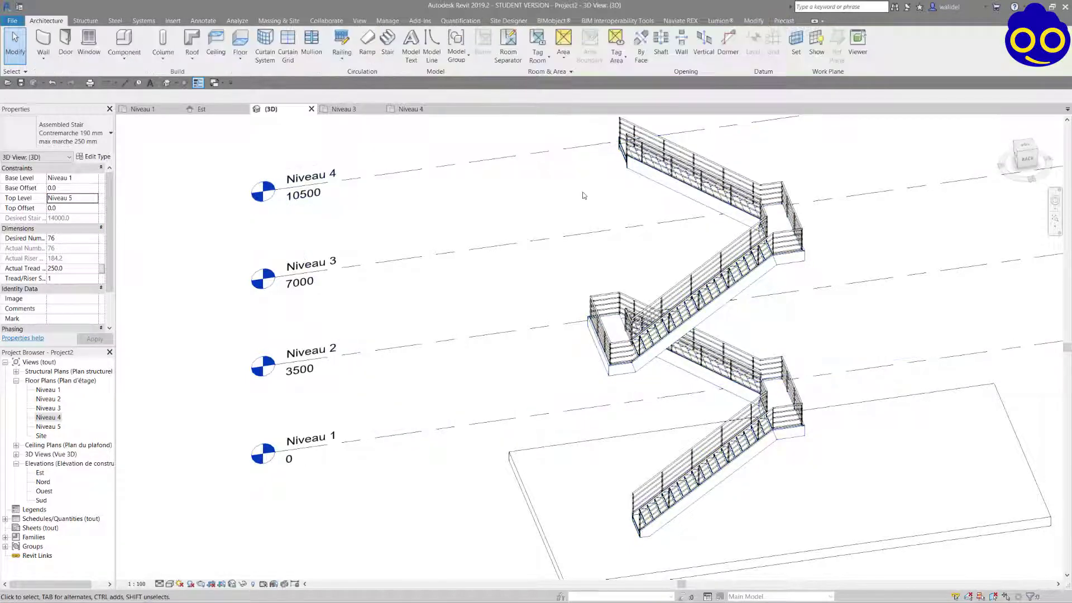
Step: Copy the Béton - Commercial 362 mm floor slab at Niveau 1 to the clipboard
middle_click_drag(830, 324, 510, 335, "shift")
middle_click_drag(671, 335, 534, 362, "shift")
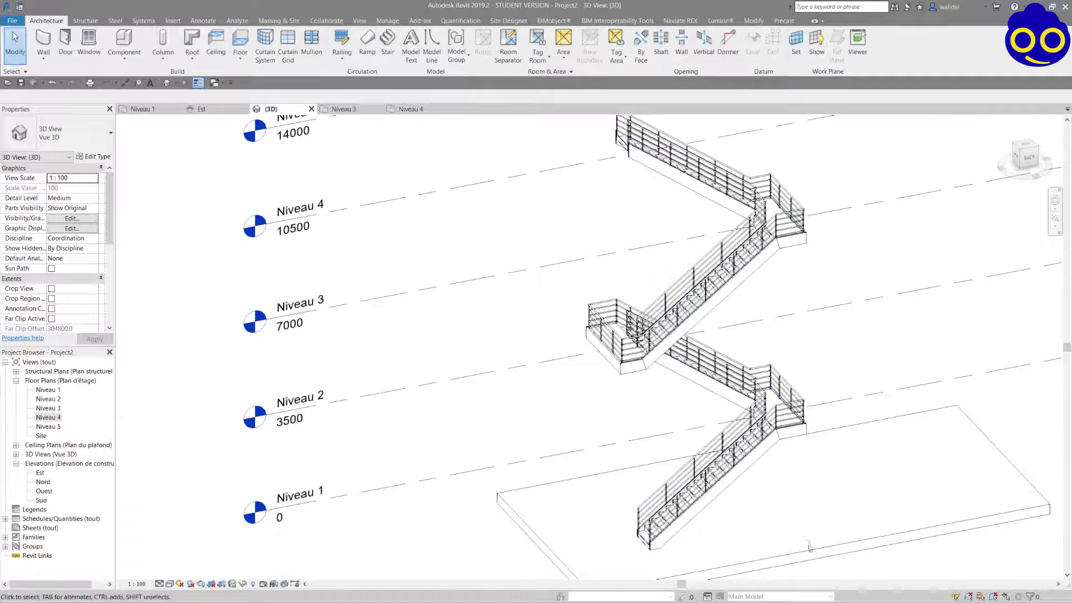
left_click(809, 547)
scroll(804, 528, "down", 2)
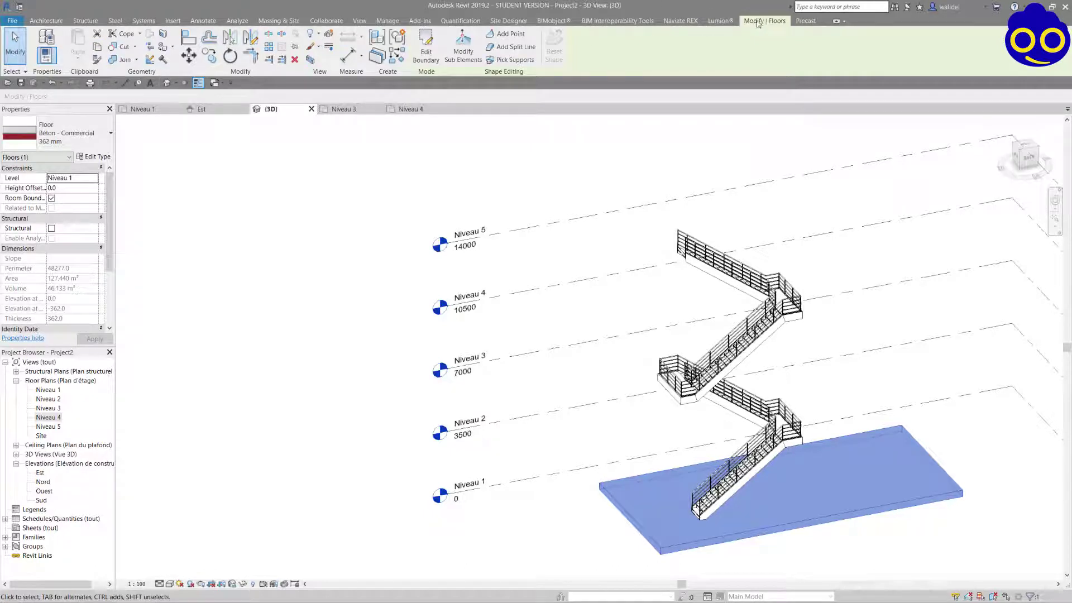
left_click(97, 47)
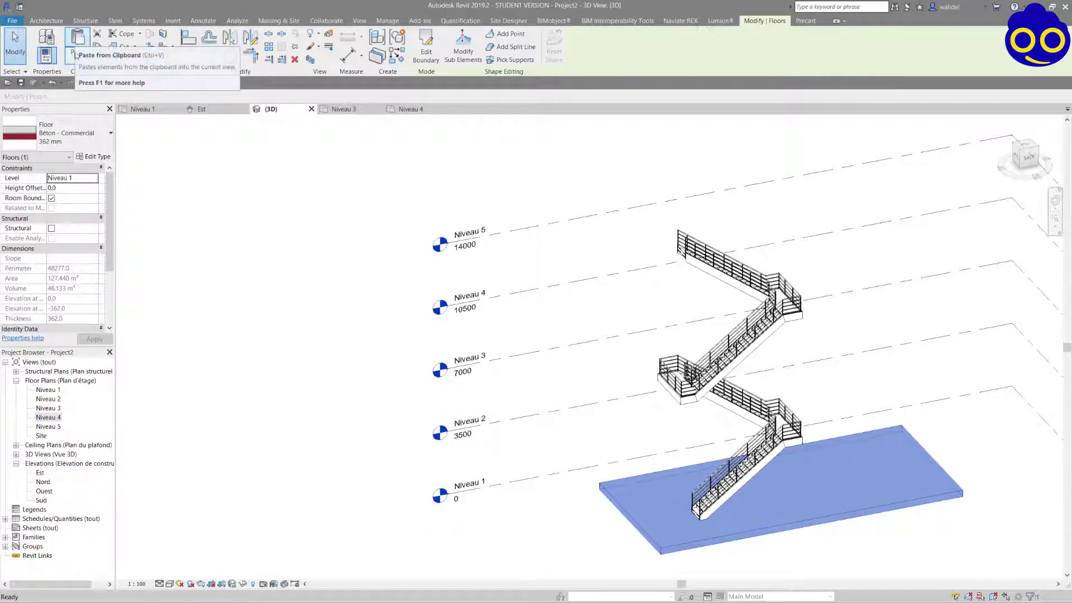
Step: Paste the copied floor slab aligned to Niveau 2
left_click(79, 61)
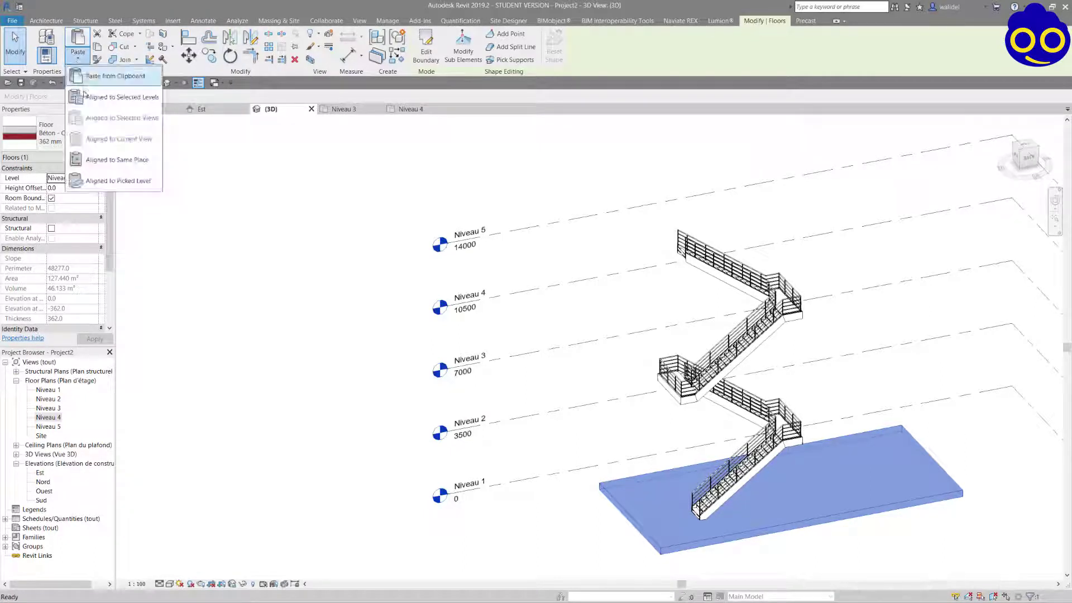
left_click(113, 103)
left_click_drag(518, 225, 392, 190)
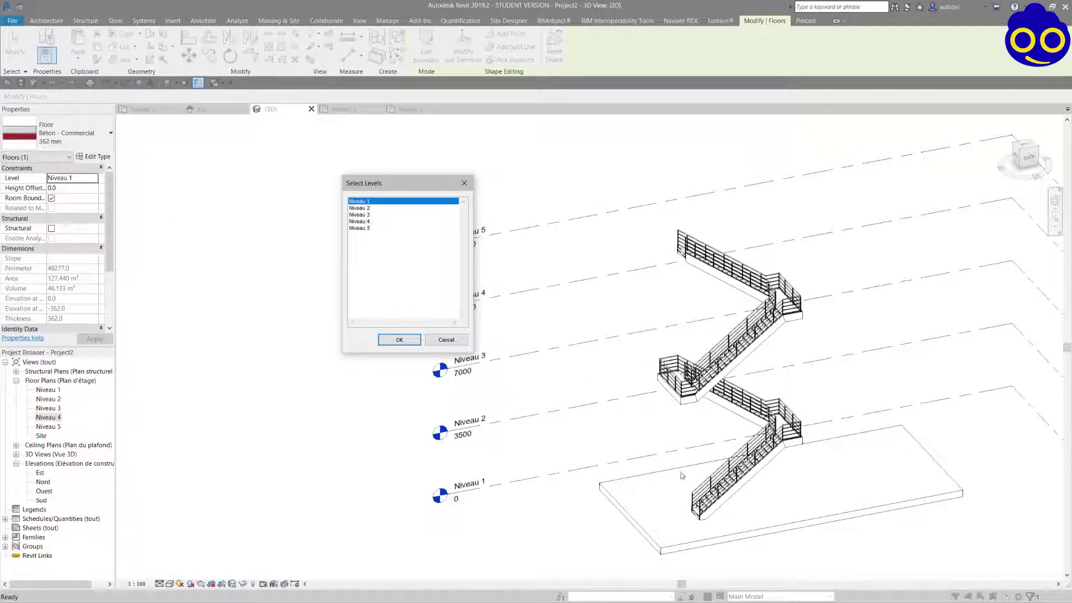
left_click(364, 209)
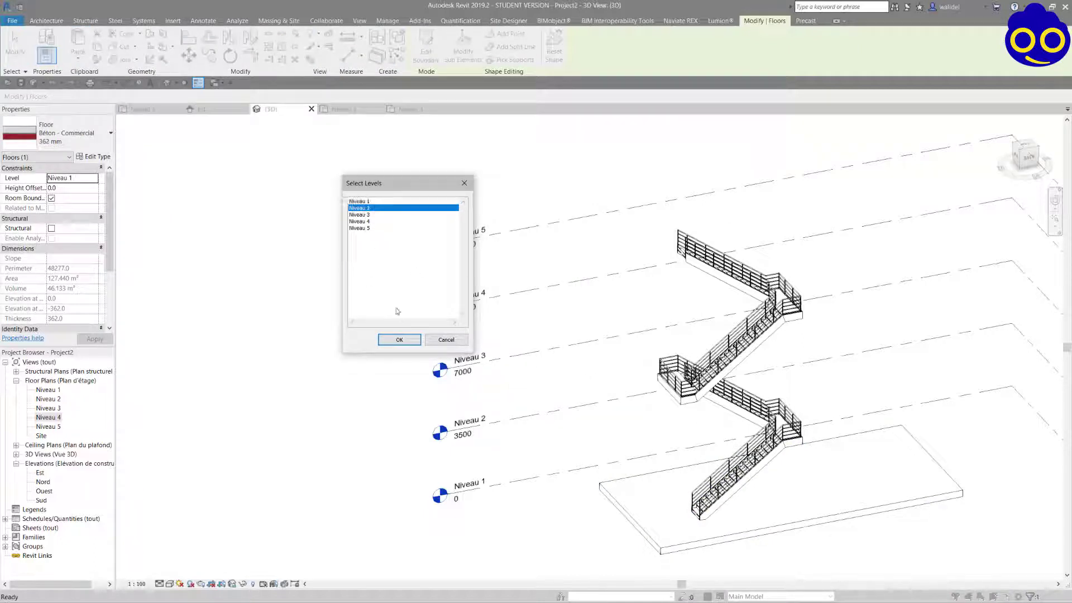
left_click(400, 340)
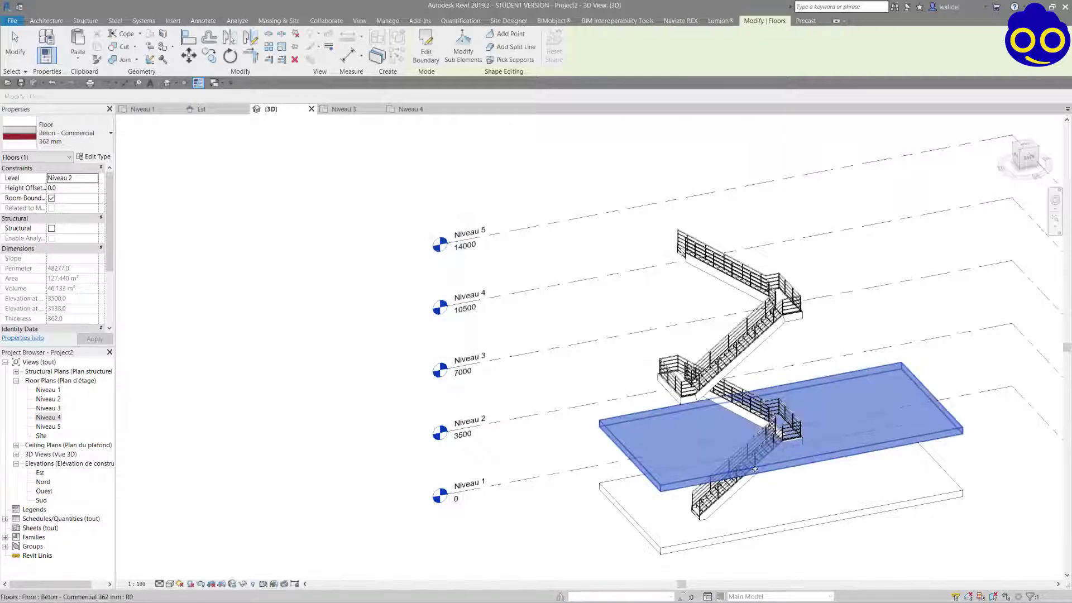
Step: Paste another copy of the floor slab aligned to Niveau 3
left_click(86, 61)
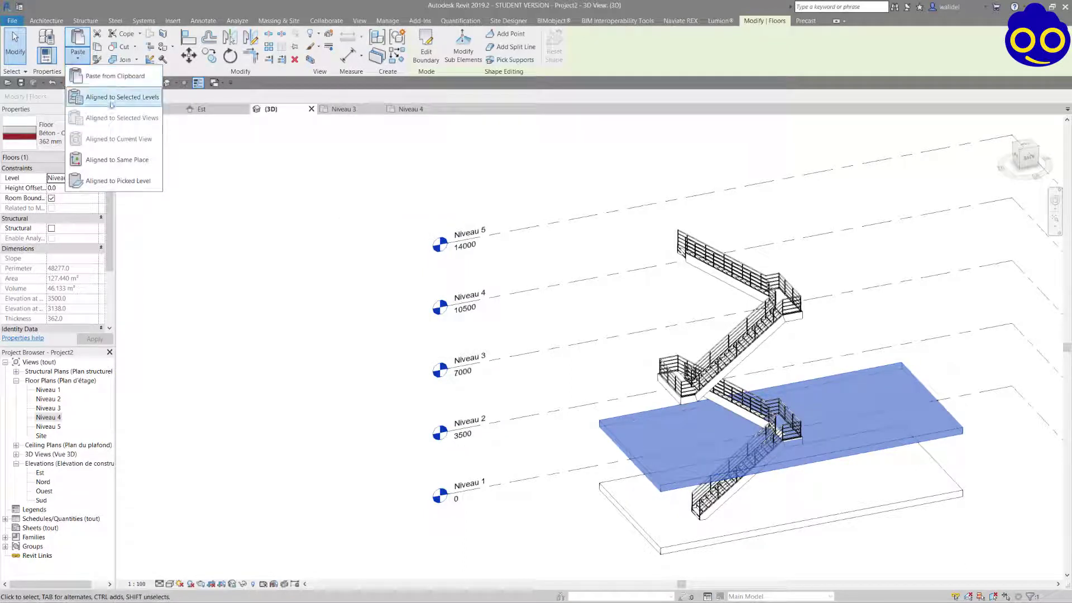
left_click(112, 96)
left_click(361, 216)
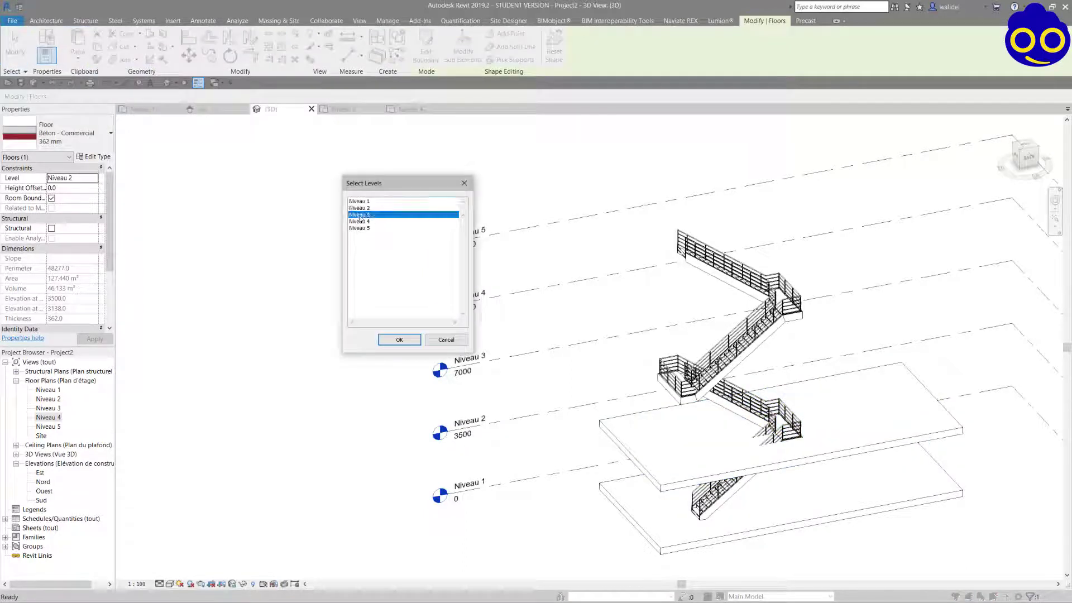
left_click(397, 340)
Step: Paste the floor slab again, aligned to Niveau 4
left_click(77, 56)
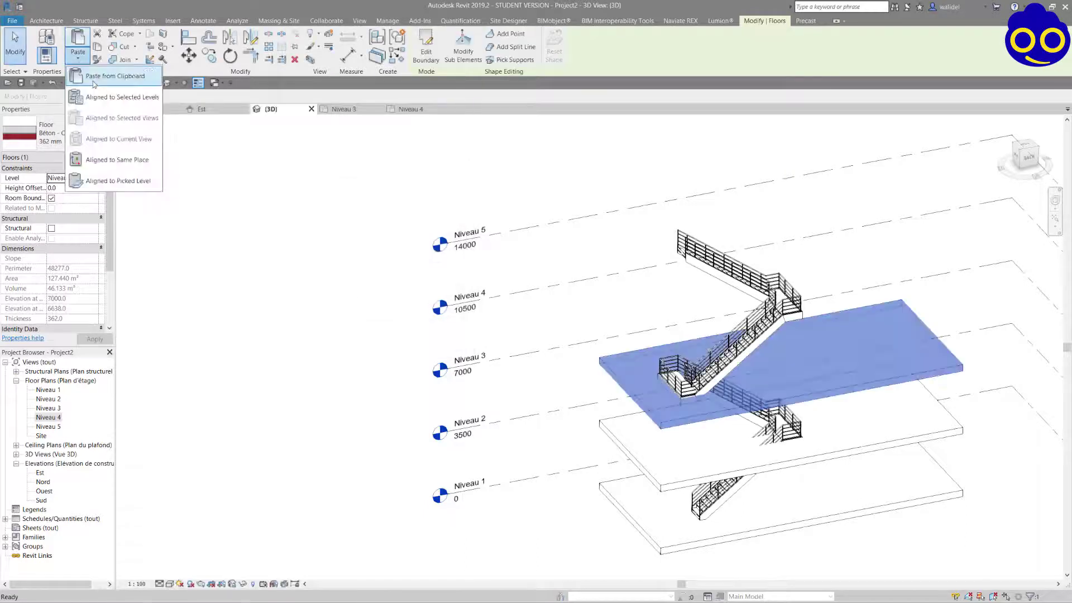
left_click(119, 98)
left_click(372, 221)
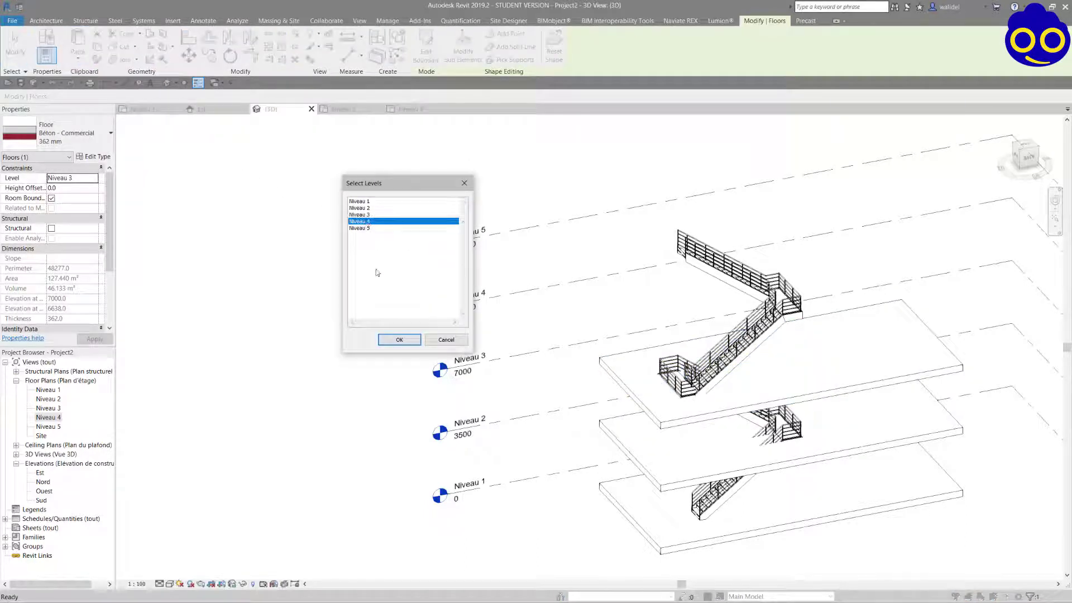
left_click(399, 340)
Step: Paste a last copy of the floor slab aligned to Niveau 5 and deselect it
left_click(78, 56)
left_click(119, 97)
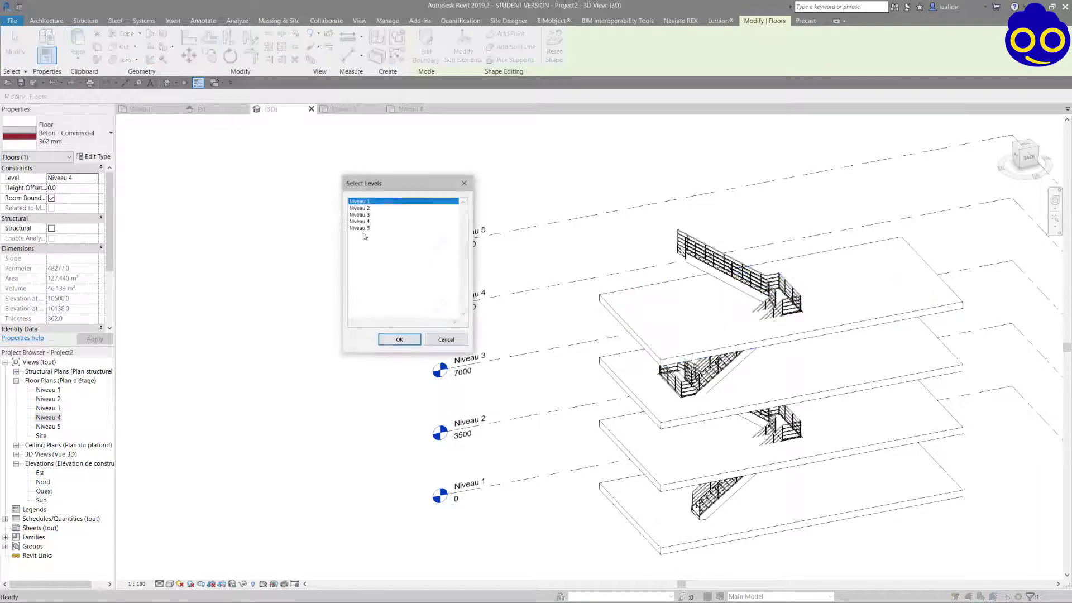
left_click(413, 341)
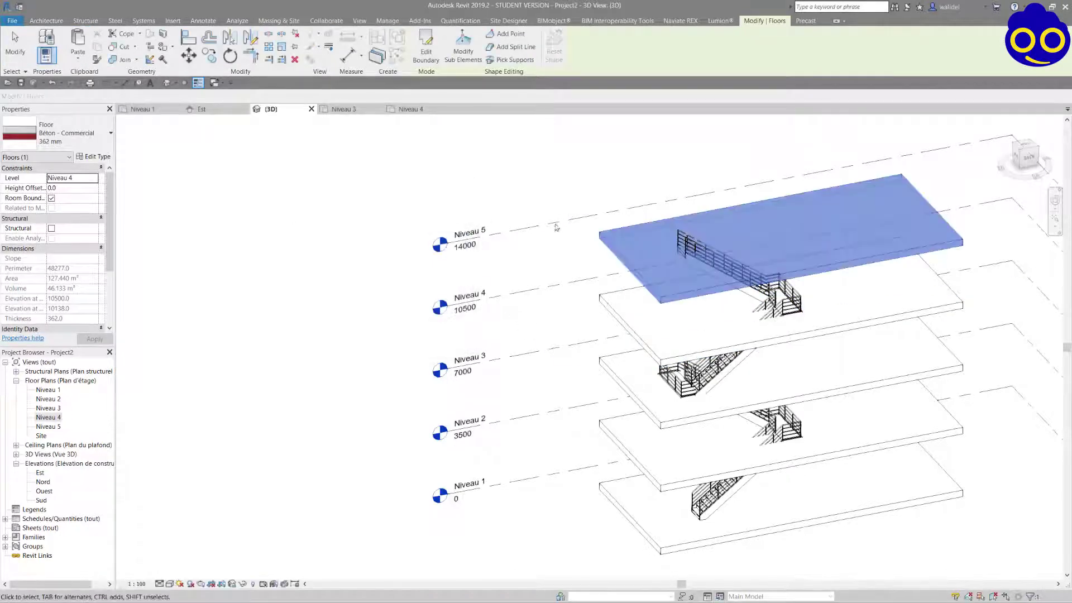
middle_click_drag(751, 304, 571, 291, "shift")
left_click(566, 300)
middle_click_drag(866, 347, 565, 260, "shift")
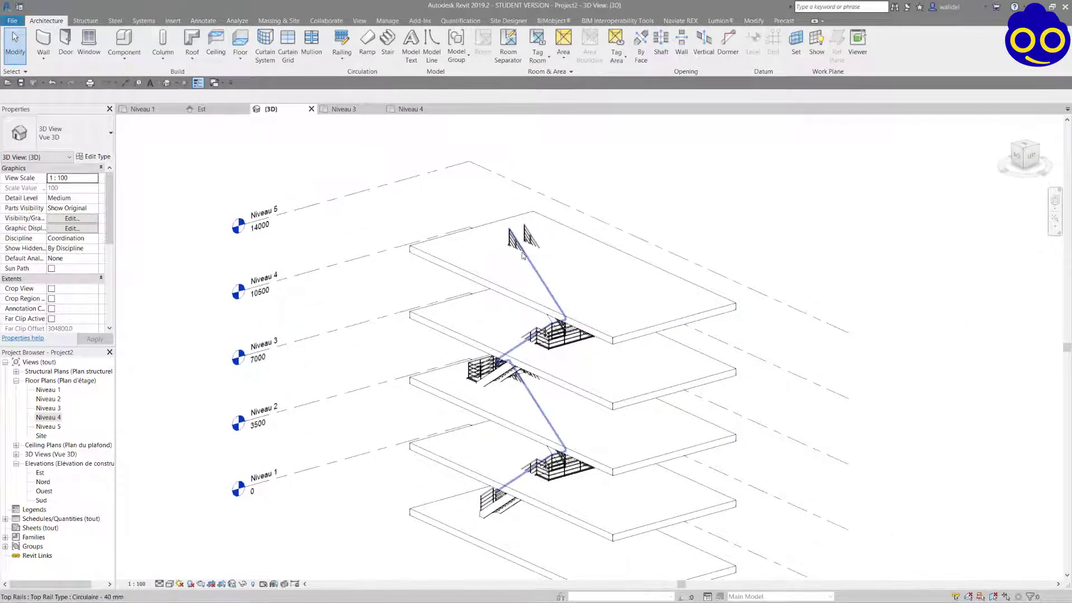
scroll(534, 263, "up", 3)
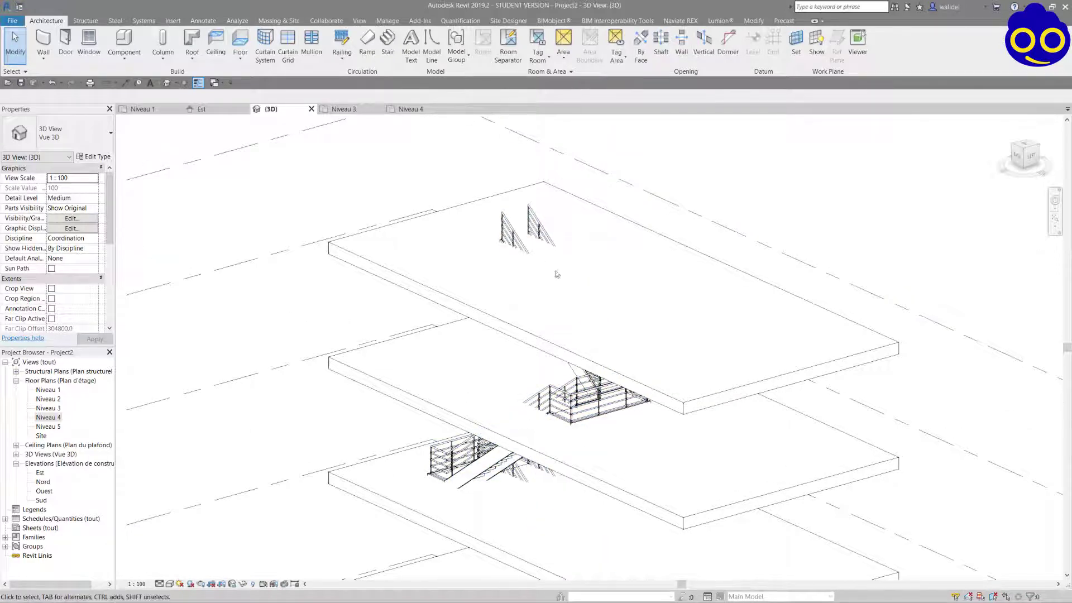
Step: In the Niveau 1 plan, create a shaft opening with a rectangular boundary along the outer corners of the stair and finish the sketch
left_click(153, 110)
scroll(598, 307, "down", 1)
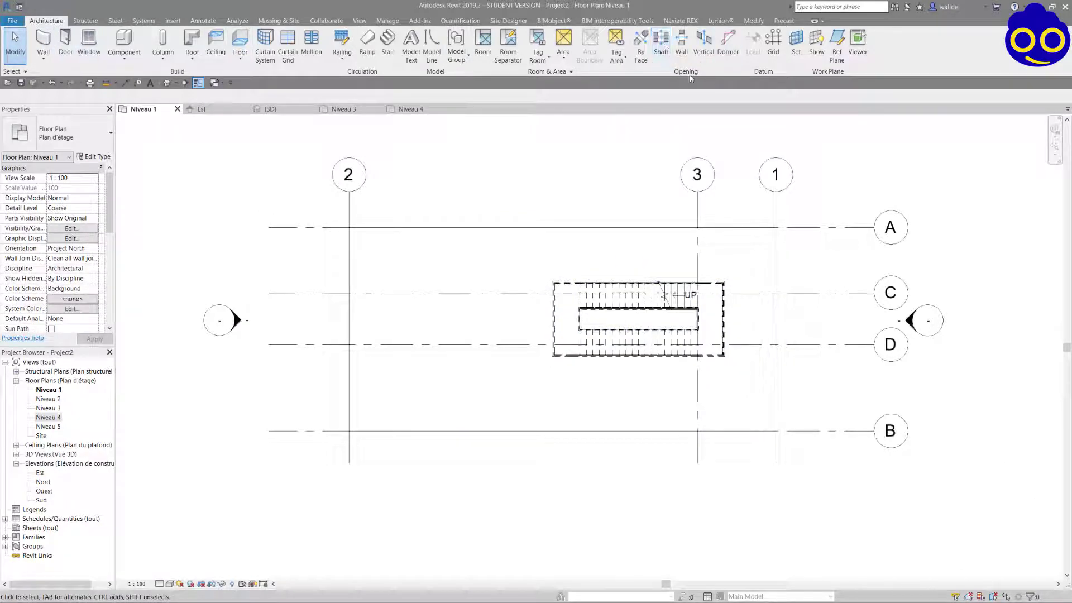
left_click(661, 45)
scroll(710, 314, "up", 4)
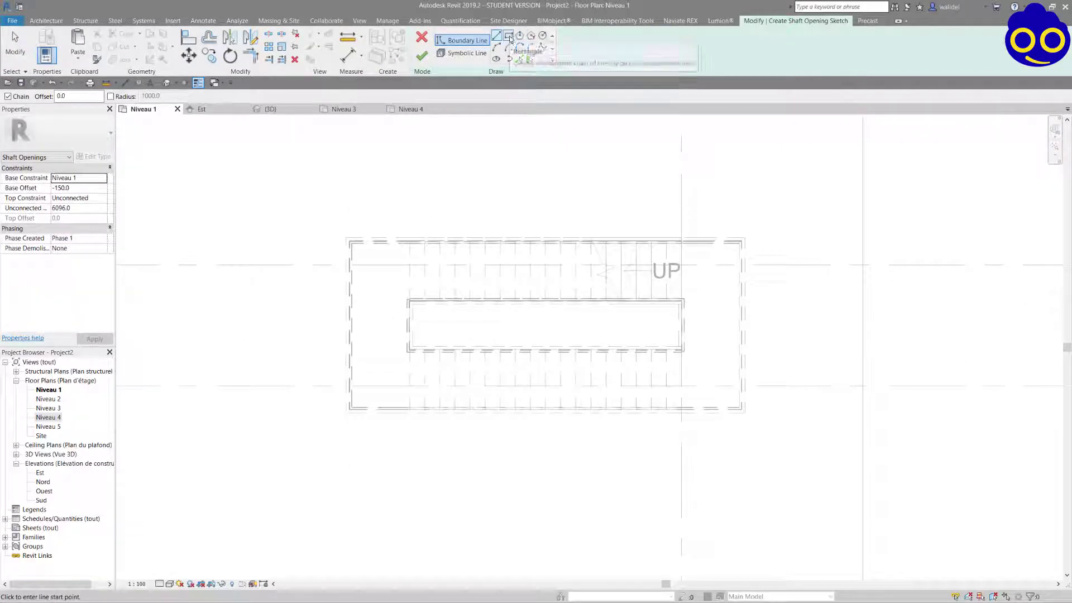
left_click(507, 58)
scroll(380, 242, "up", 4)
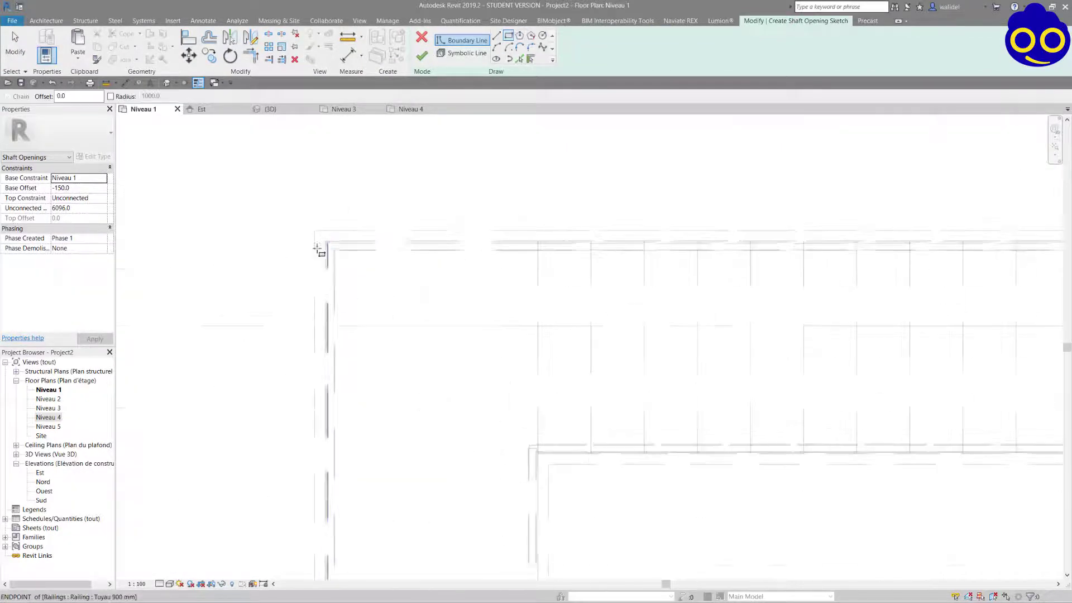
left_click(311, 232)
scroll(297, 204, "down", 4)
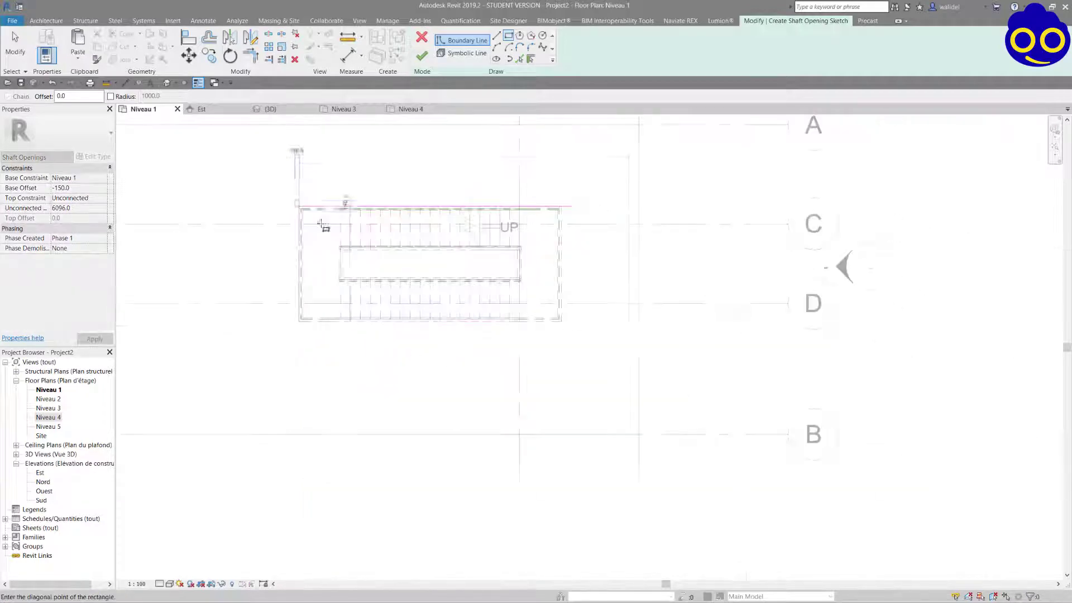
scroll(605, 332, "up", 4)
left_click(495, 292)
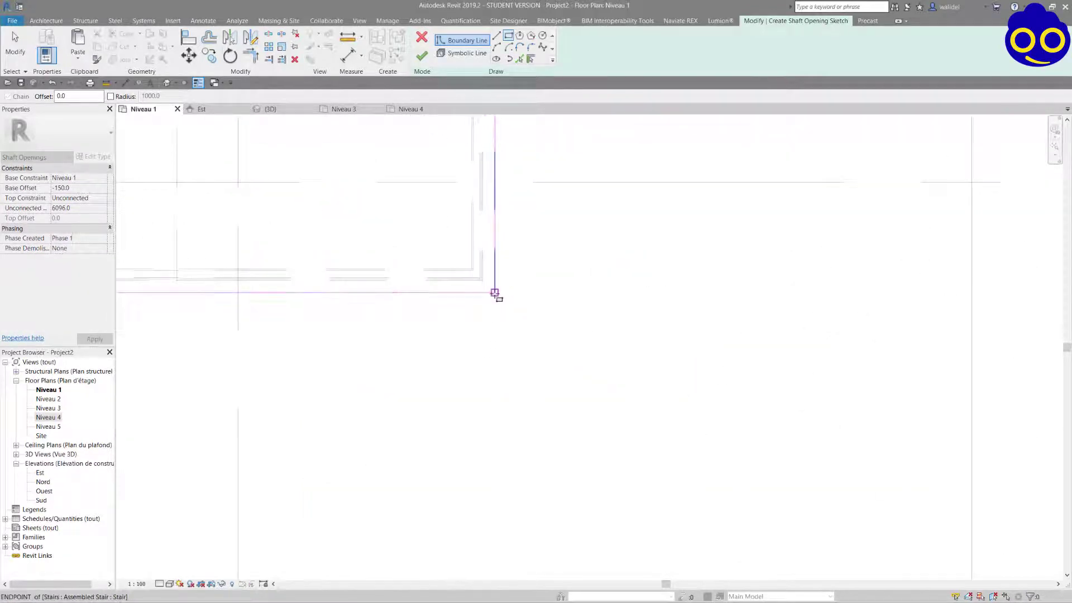
scroll(600, 380, "down", 5)
scroll(509, 324, "up", 2)
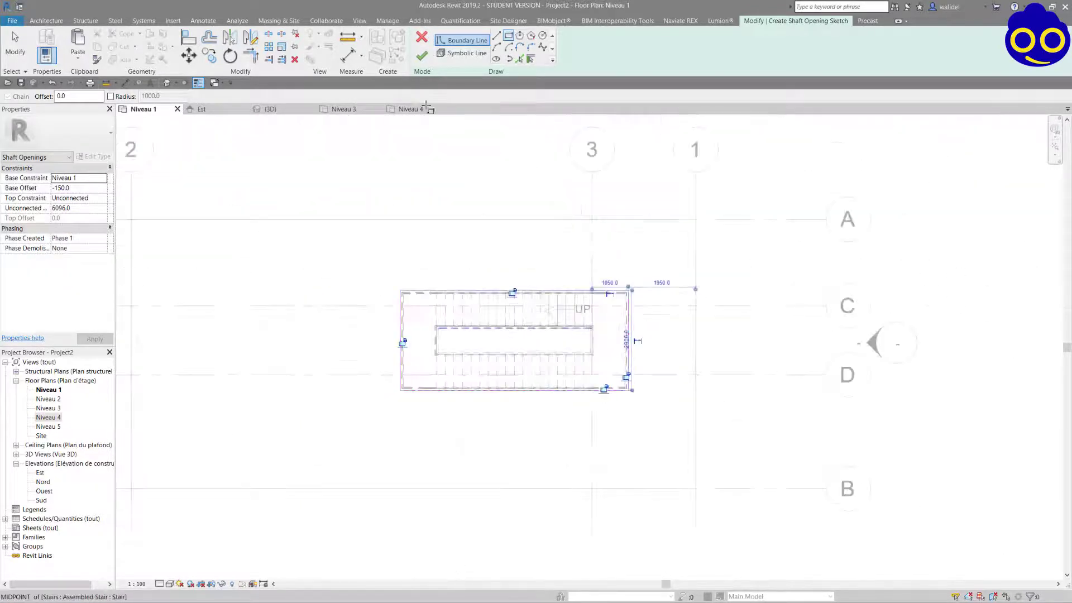
left_click(421, 56)
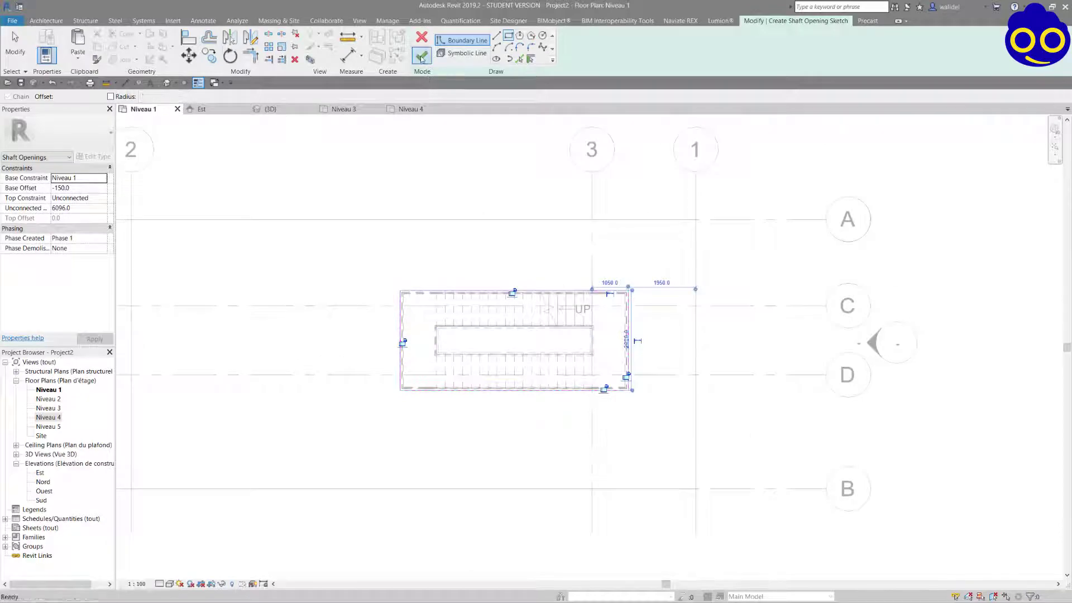
Step: In the 3D view, stretch the shaft opening upward through the Niveau 5 slab, to an unconnected height of about 14881 mm
left_click(246, 109)
scroll(654, 437, "down", 2)
middle_click_drag(648, 441, 606, 416, "shift")
left_click_drag(603, 418, 603, 420)
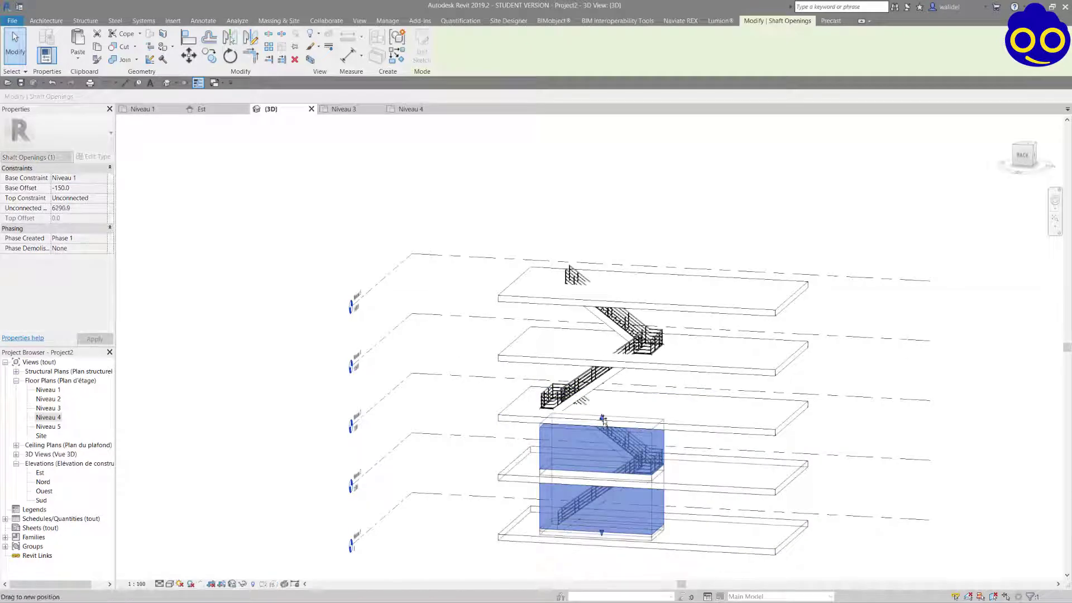
left_click_drag(606, 270, 606, 269)
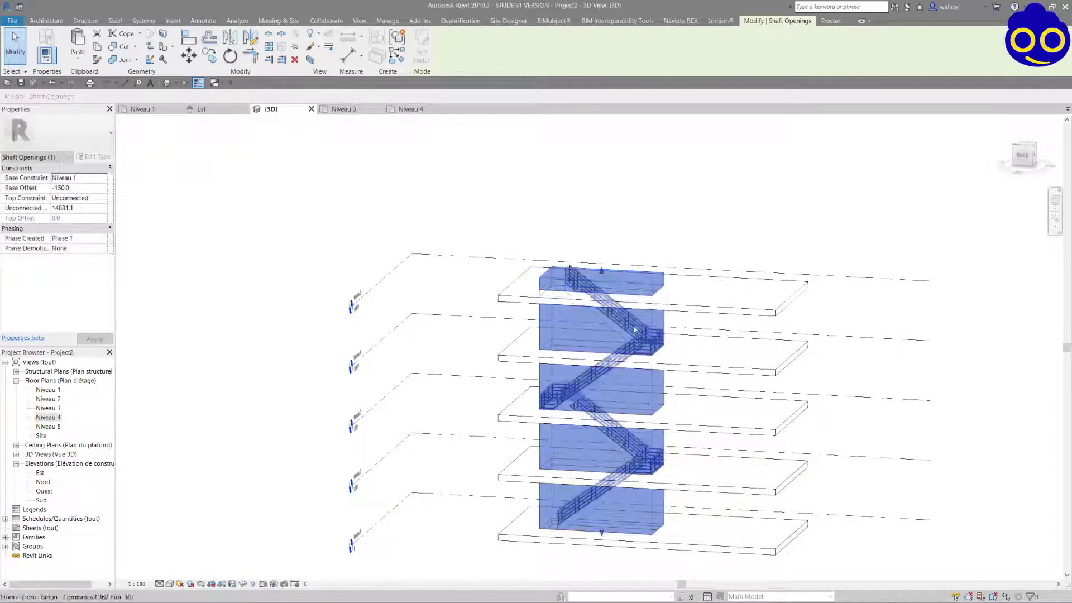
Step: Raise the shaft opening's bottom above the Niveau 1 slab, to a base offset of about 2274 mm, and deselect the shaft
middle_click_drag(726, 313, 597, 545, "shift")
scroll(598, 545, "up", 5)
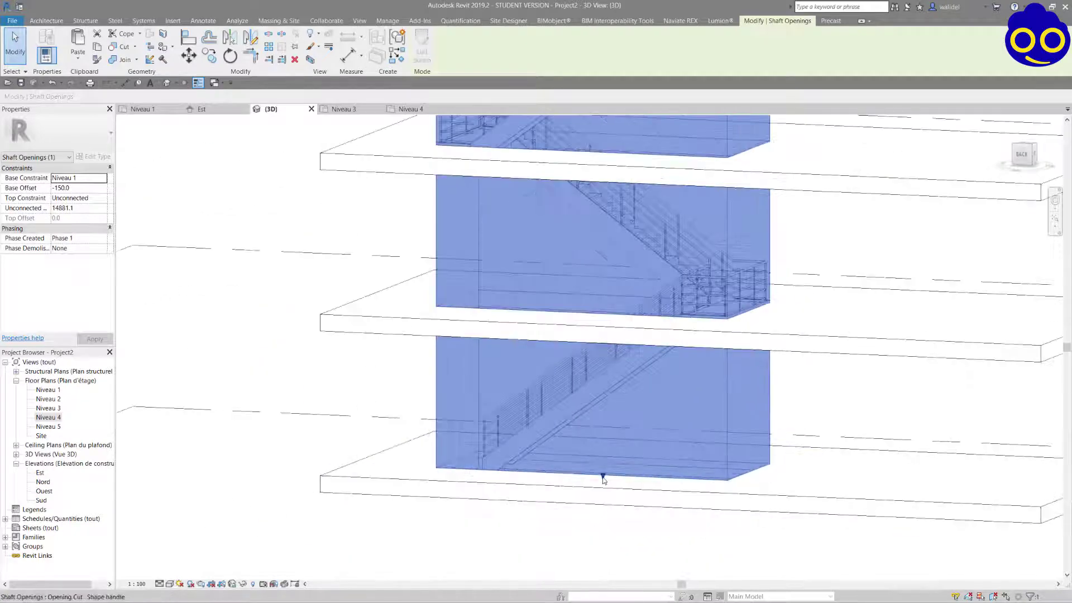
left_click_drag(602, 475, 606, 457)
left_click_drag(622, 360, 622, 358)
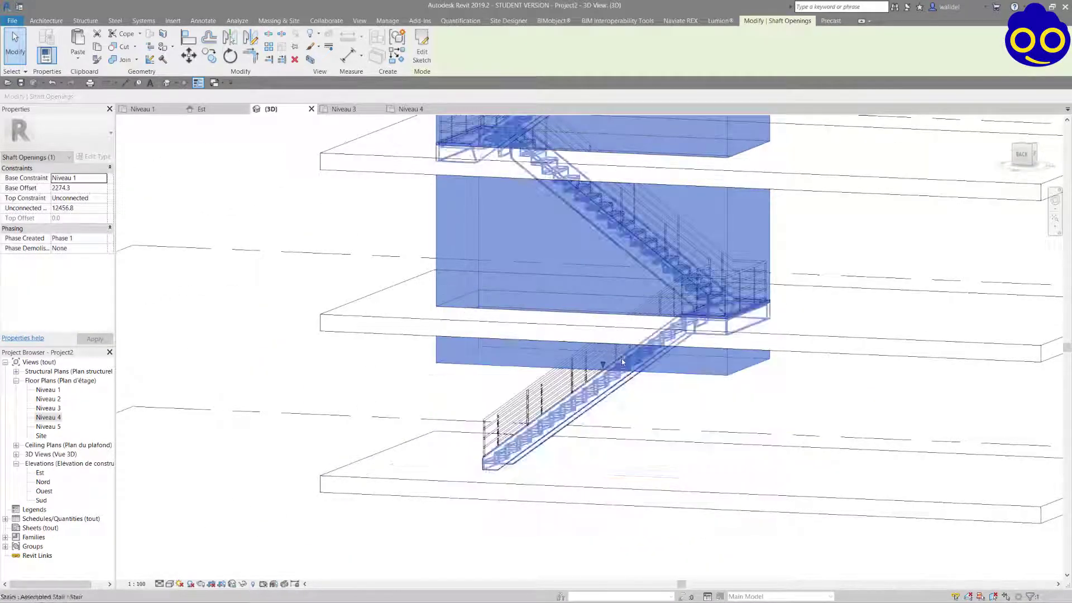
middle_click_drag(412, 429, 567, 351, "shift")
scroll(779, 374, "down", 5)
key("Escape")
middle_click_drag(828, 333, 855, 333, "shift")
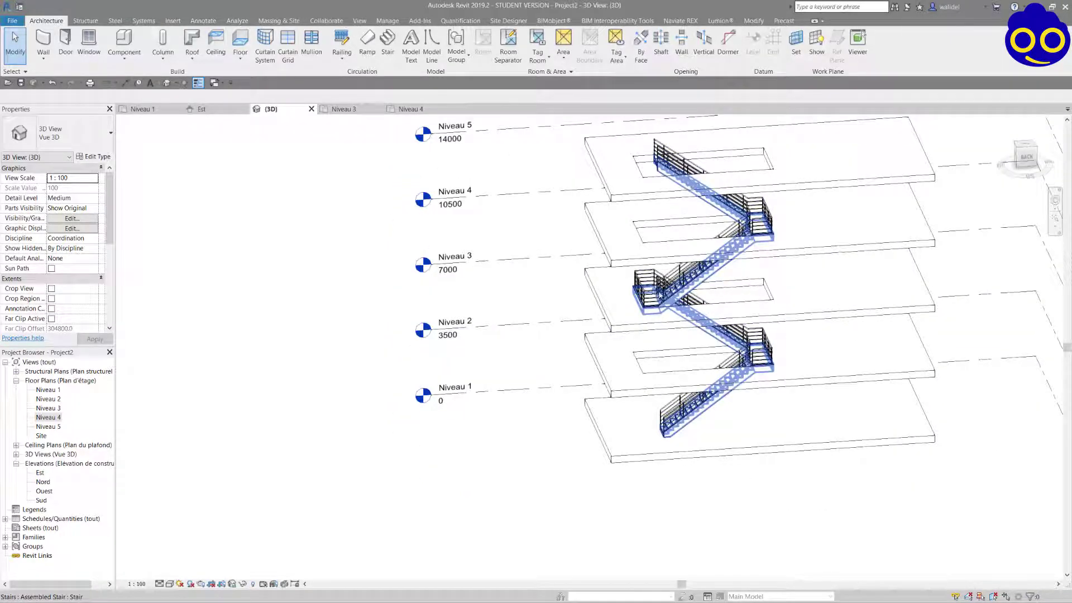
Step: Lower the top of the shaft opening below the Niveau 5 slab, to an unconnected height of about 10634 mm
middle_click_drag(683, 218, 751, 330, "shift")
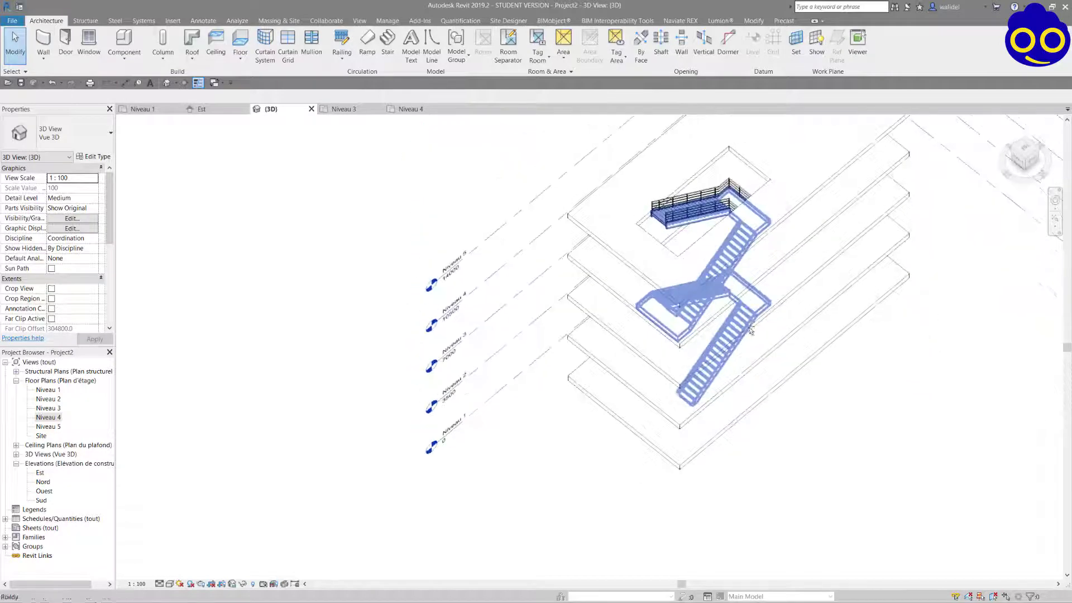
left_click(683, 253)
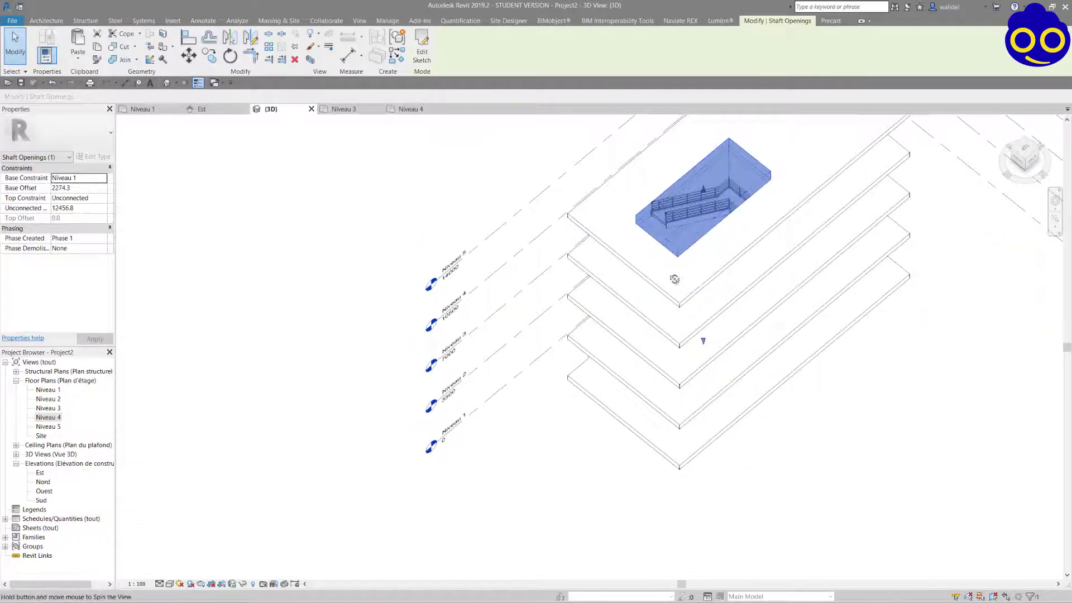
middle_click_drag(673, 280, 648, 218, "shift")
scroll(638, 201, "up", 4)
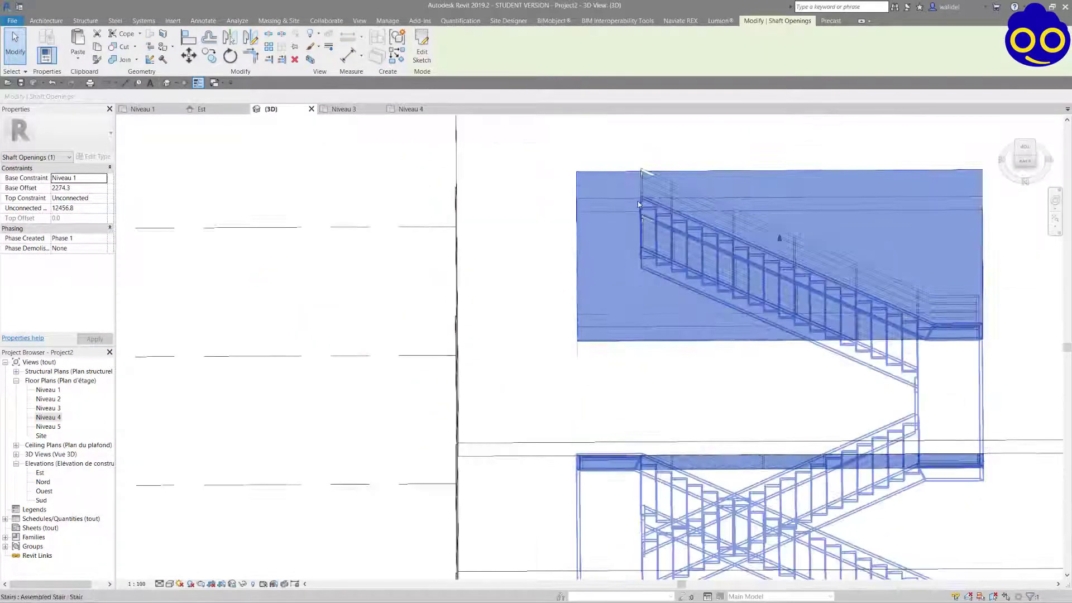
middle_click_drag(886, 376, 796, 166, "shift")
left_click_drag(780, 173, 776, 318)
middle_click_drag(779, 292, 687, 317, "shift")
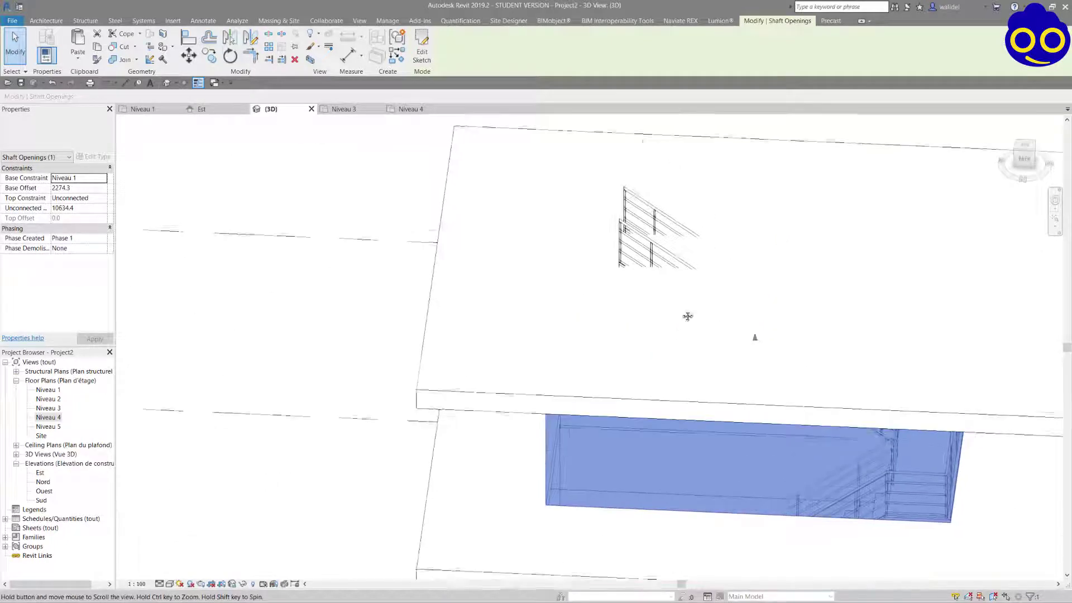
Step: Open the Niveau 5 floor plan and clear the slab selection
left_click(564, 134)
middle_click_drag(564, 134, 615, 308, "shift")
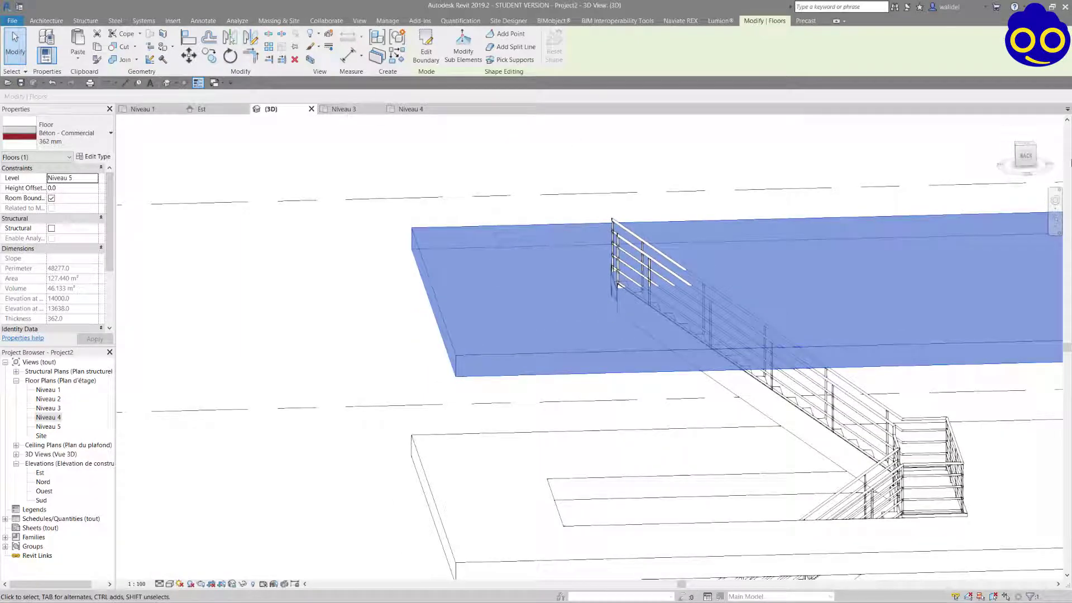
double_click(49, 427)
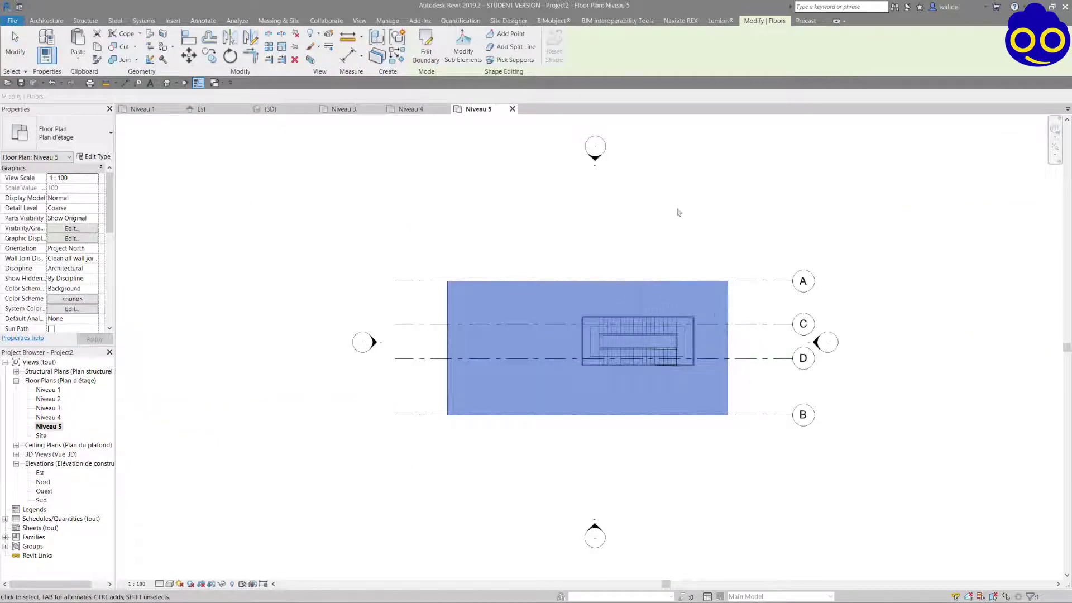
left_click(679, 212)
scroll(816, 406, "up", 5)
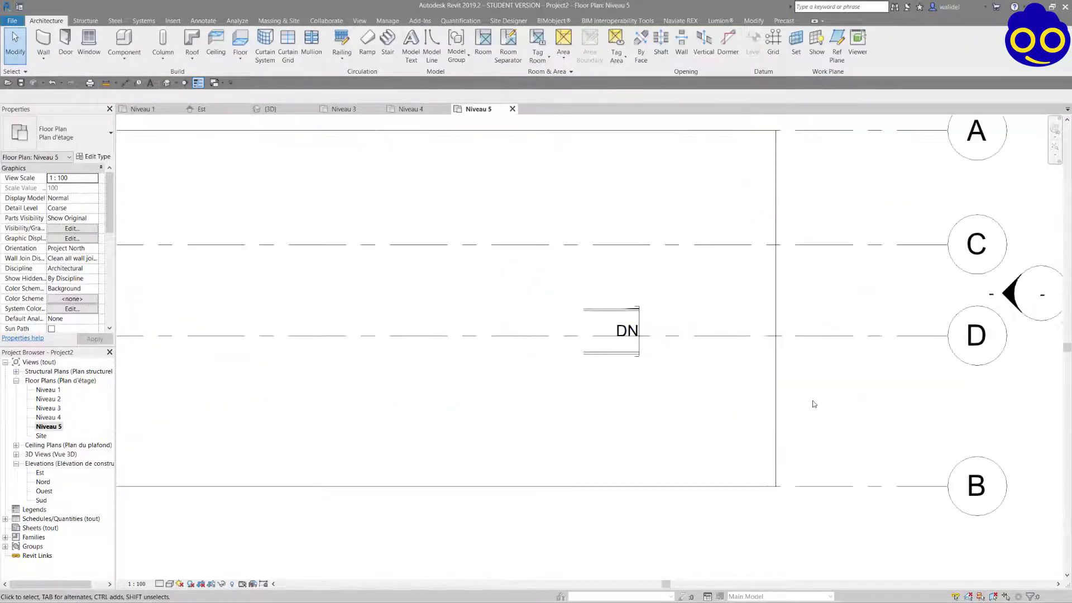
scroll(814, 403, "down", 2)
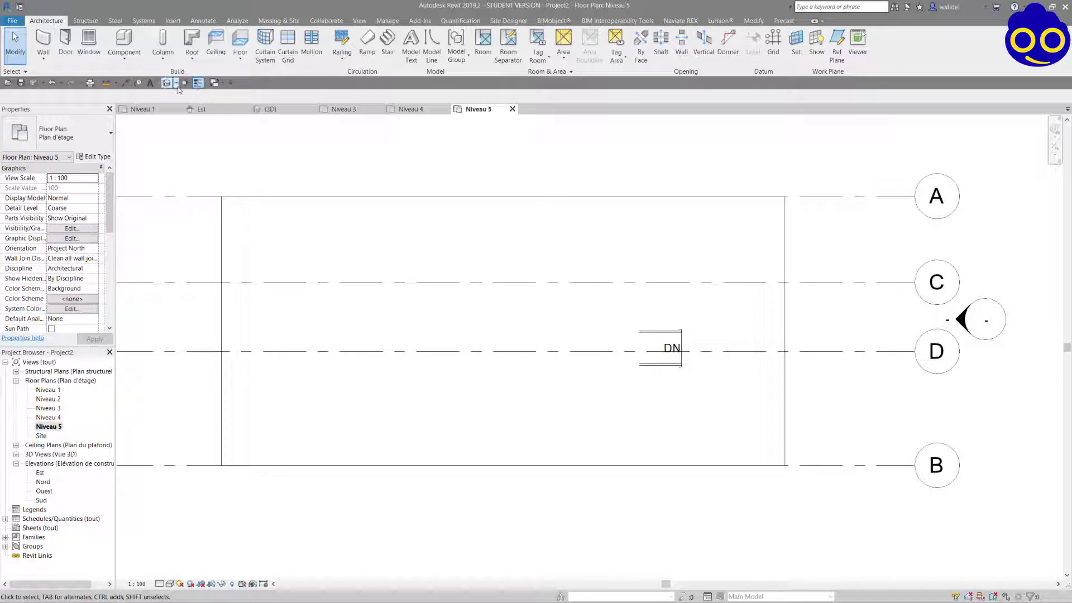
Step: Create a shaft opening with a rectangular boundary of about 2580 by 1100 mm around the visible stair flight, and finish the sketch
left_click(662, 41)
scroll(678, 330, "up", 5)
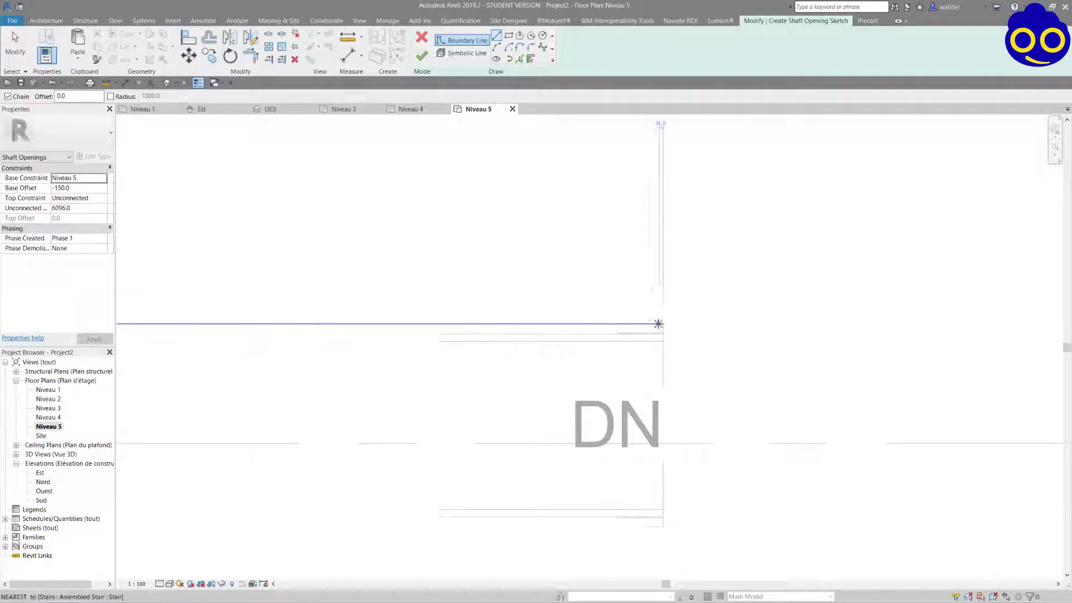
left_click(663, 324)
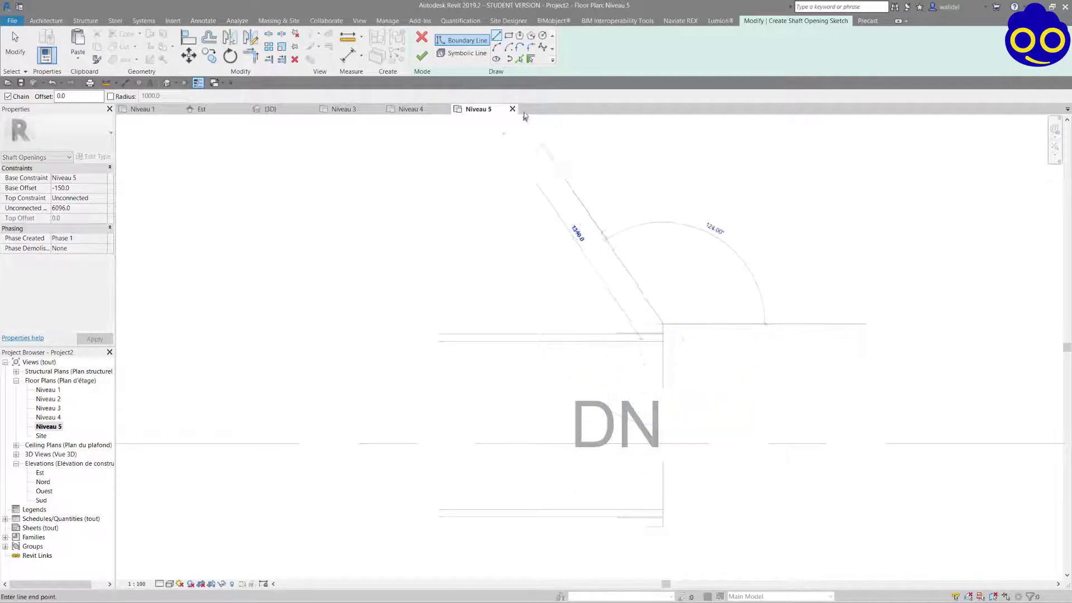
left_click(509, 36)
left_click(665, 323)
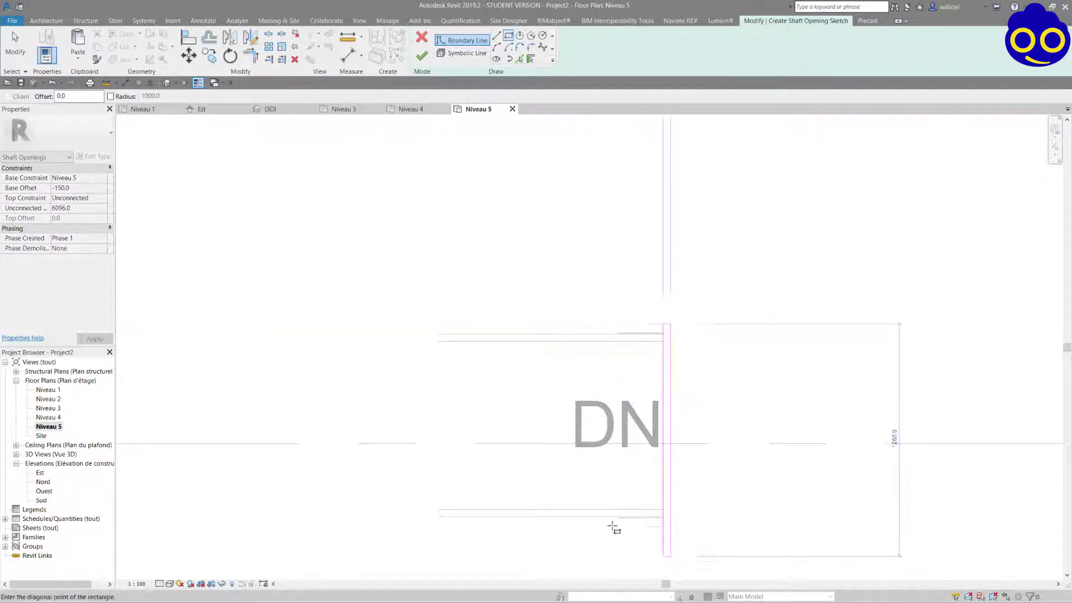
scroll(609, 522, "down", 3)
scroll(597, 516, "down", 2)
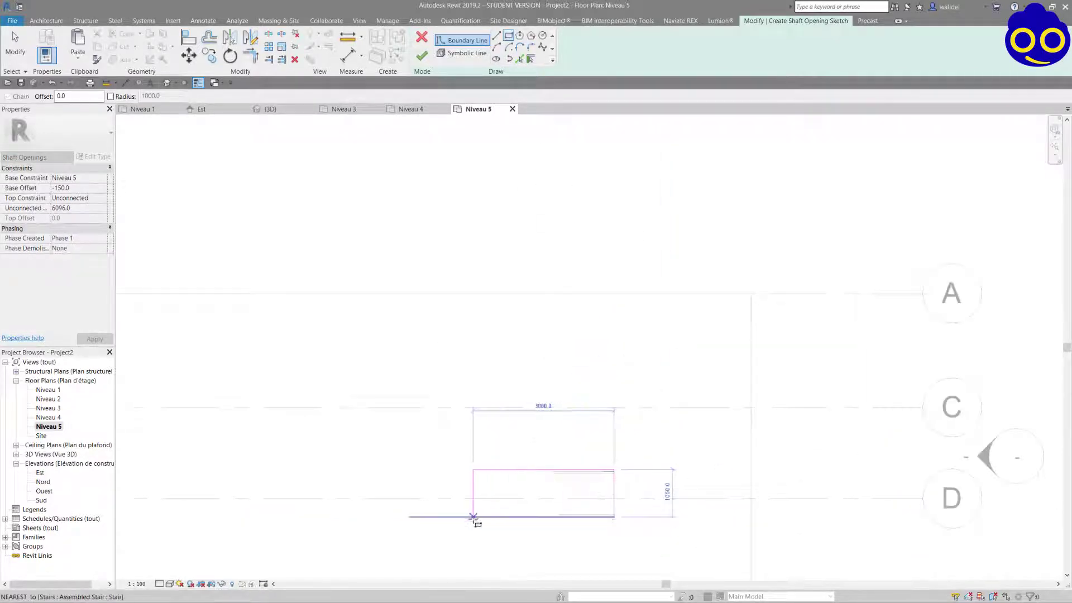
scroll(473, 520, "up", 3)
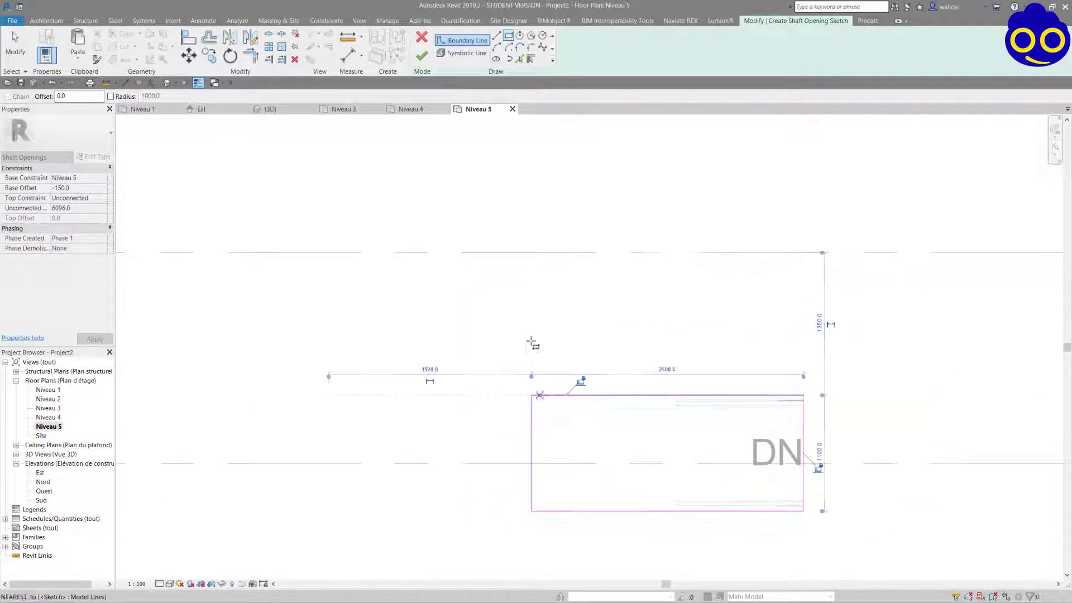
key("Escape")
key("Escape")
left_click(635, 396)
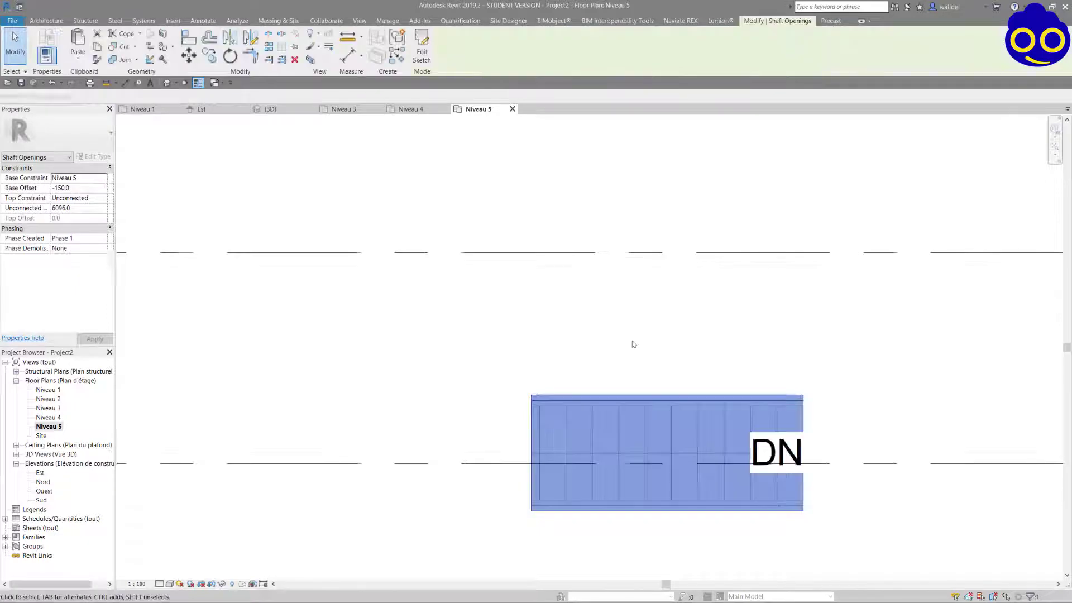
scroll(635, 345, "down", 2)
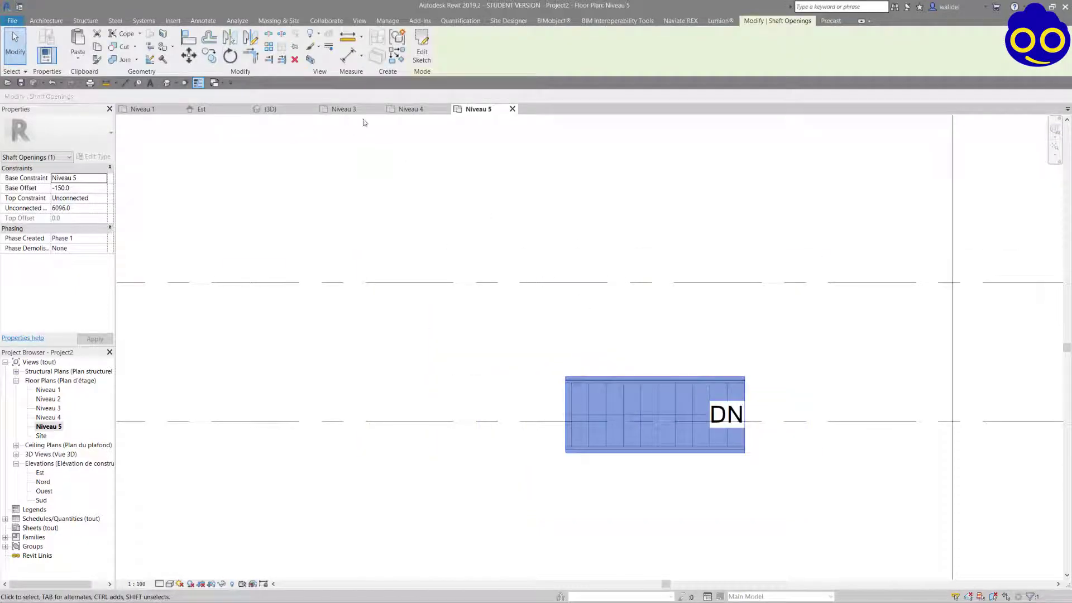
Step: In the 3D view, open the Niveau 5 shaft opening's sketch for editing, seen from the top in Wireframe style
left_click(269, 109)
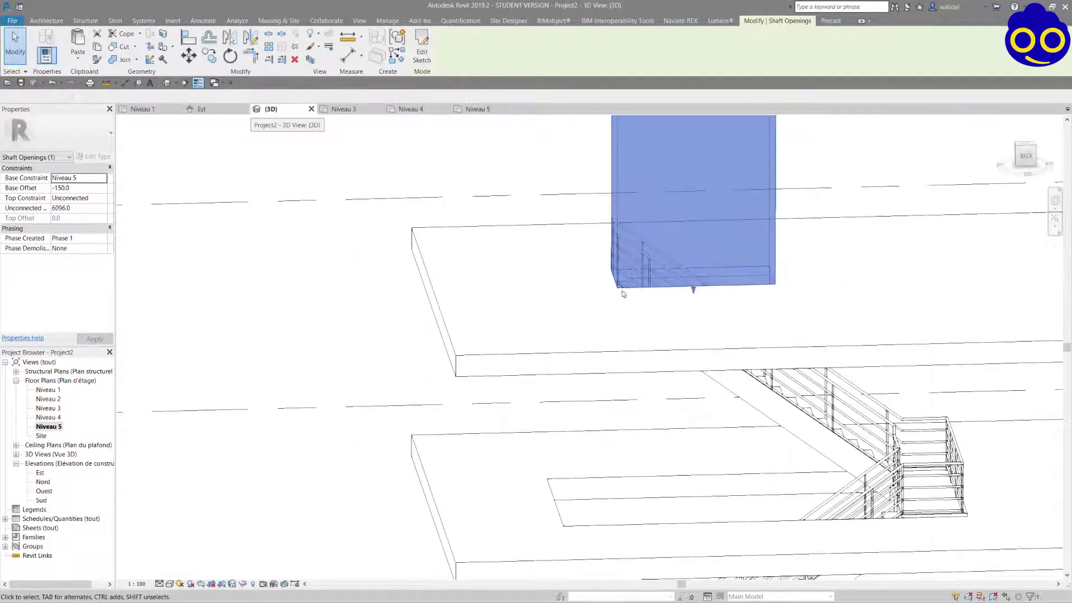
middle_click_drag(745, 298, 684, 316, "shift")
scroll(684, 316, "down", 4)
key("Escape")
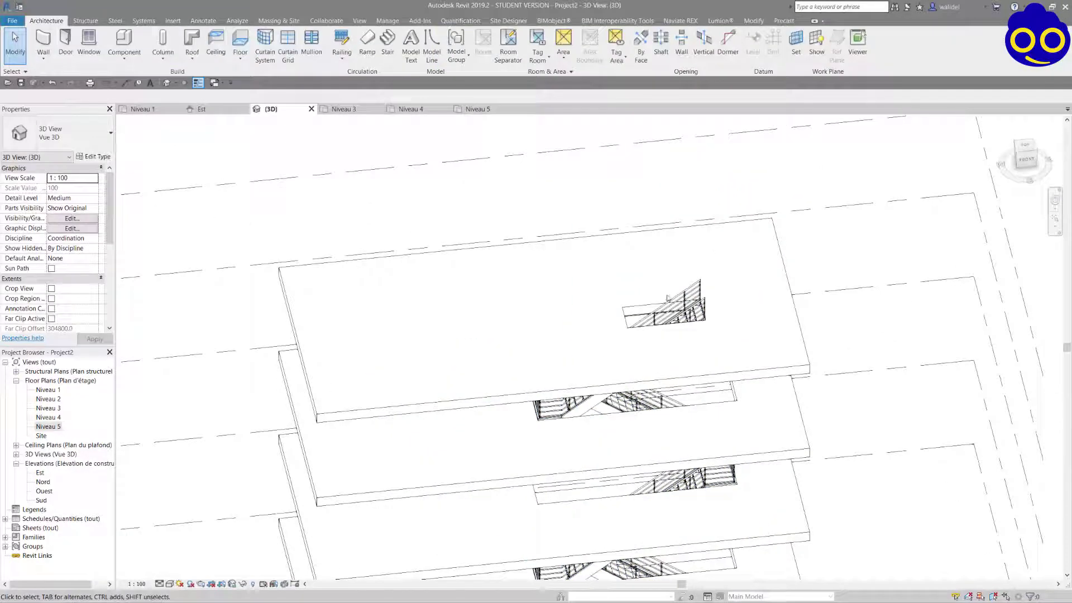
left_click(634, 313)
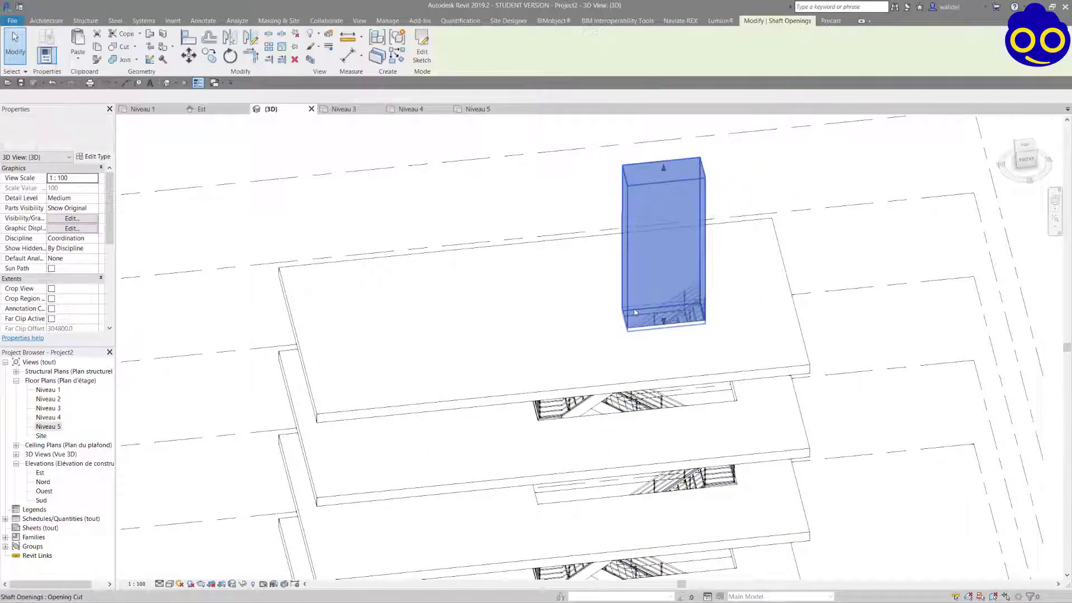
left_click(1027, 147)
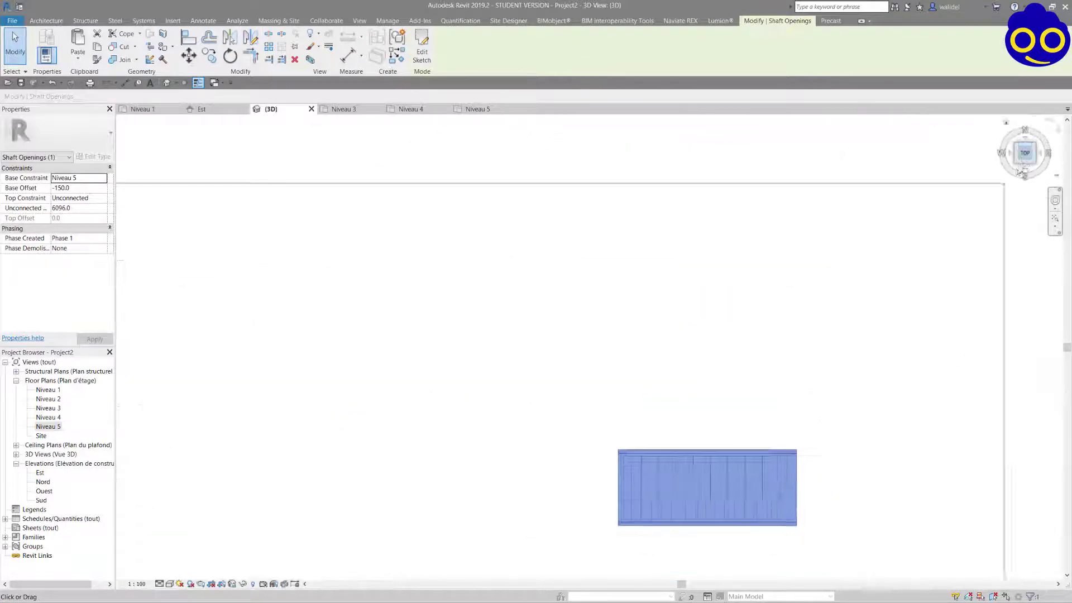
left_click(423, 55)
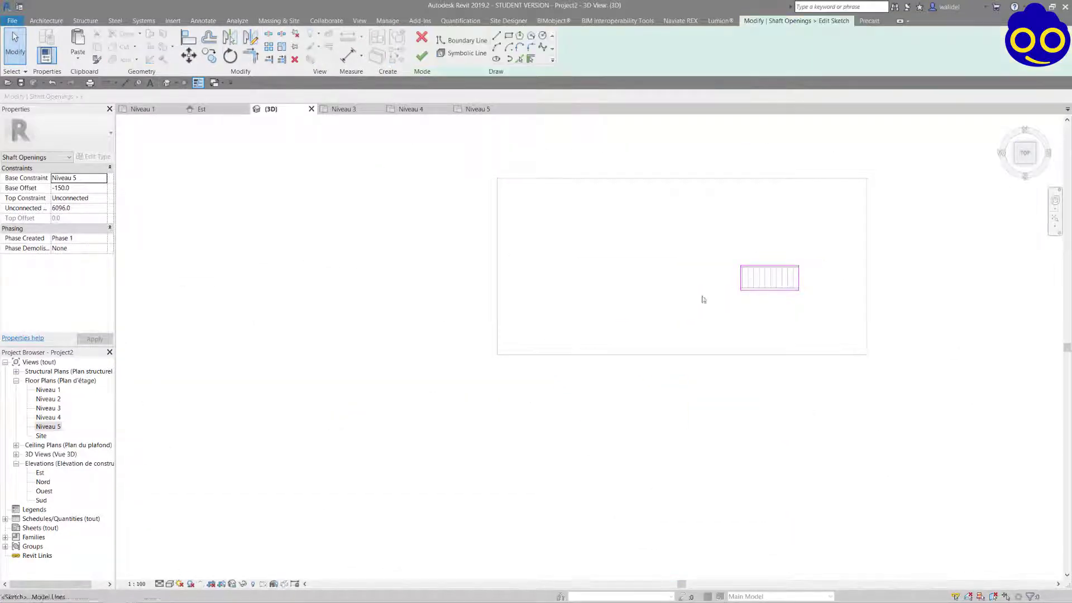
left_click(170, 584)
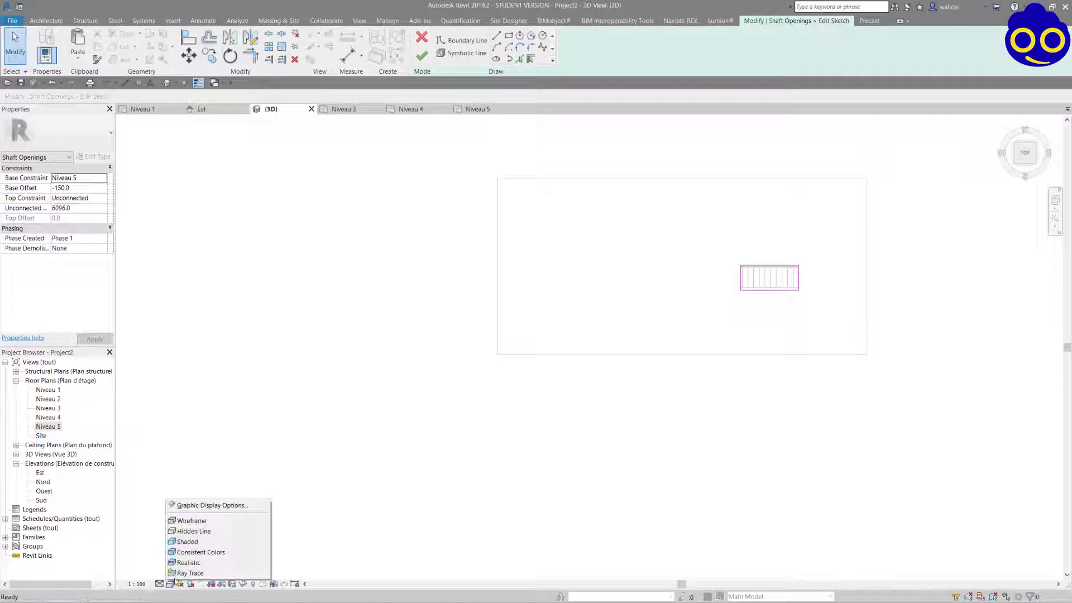
left_click(193, 517)
Step: Move the shaft boundary's short edge out to the far end of the stair flight, making it 4500 mm long, and finish the sketch
scroll(748, 275, "up", 2)
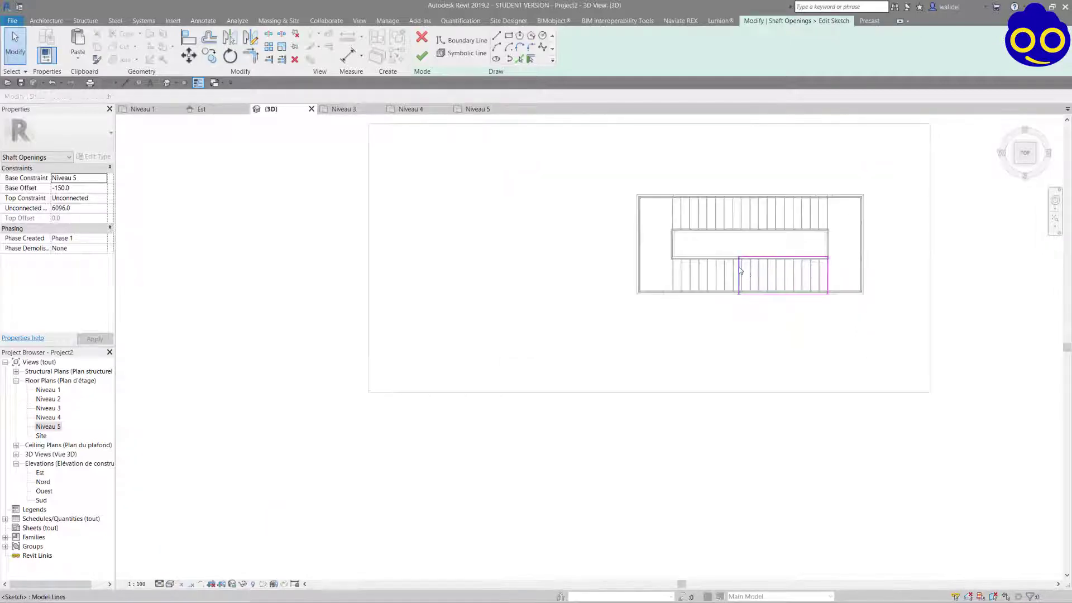
left_click(740, 271)
left_click_drag(729, 267, 672, 269)
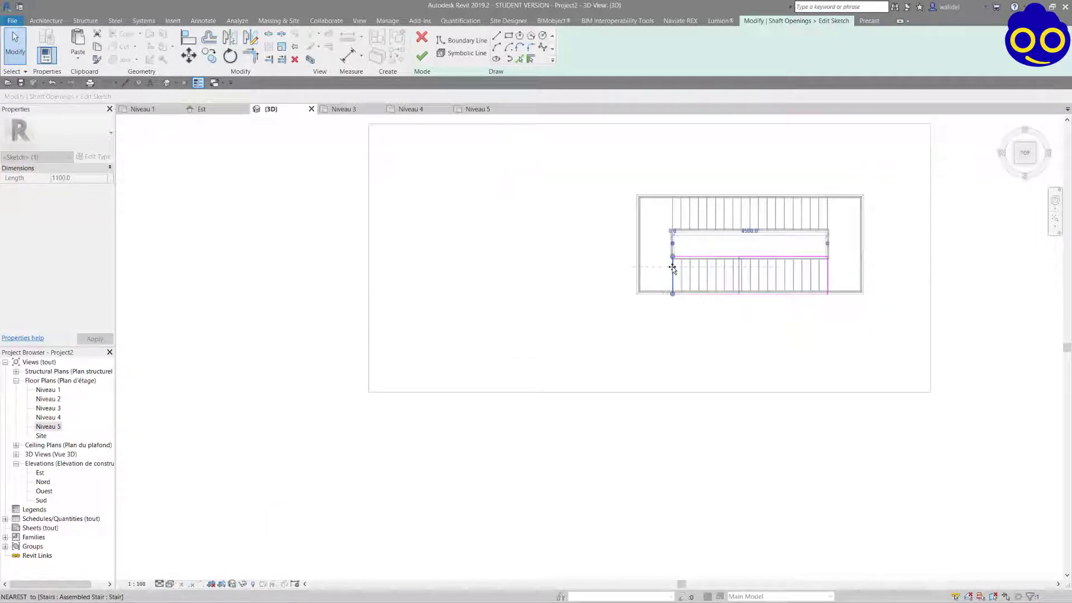
left_click(681, 158)
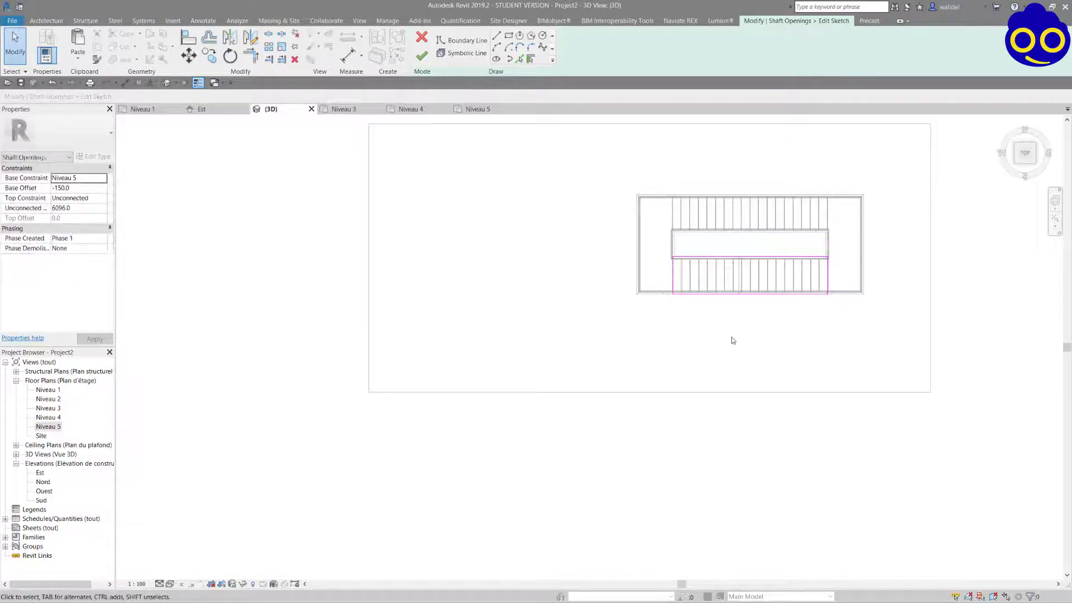
left_click(422, 54)
Step: Deselect the shaft opening and set the 3D view's visual style to Shaded, with the whole building in view
mouse_move(761, 364)
middle_mouse_down("shift")
mouse_move(956, 342)
mouse_move(385, 441)
middle_mouse_up("shift")
key("Escape")
scroll(956, 342, "down", 5)
left_click(169, 584)
left_click(213, 540)
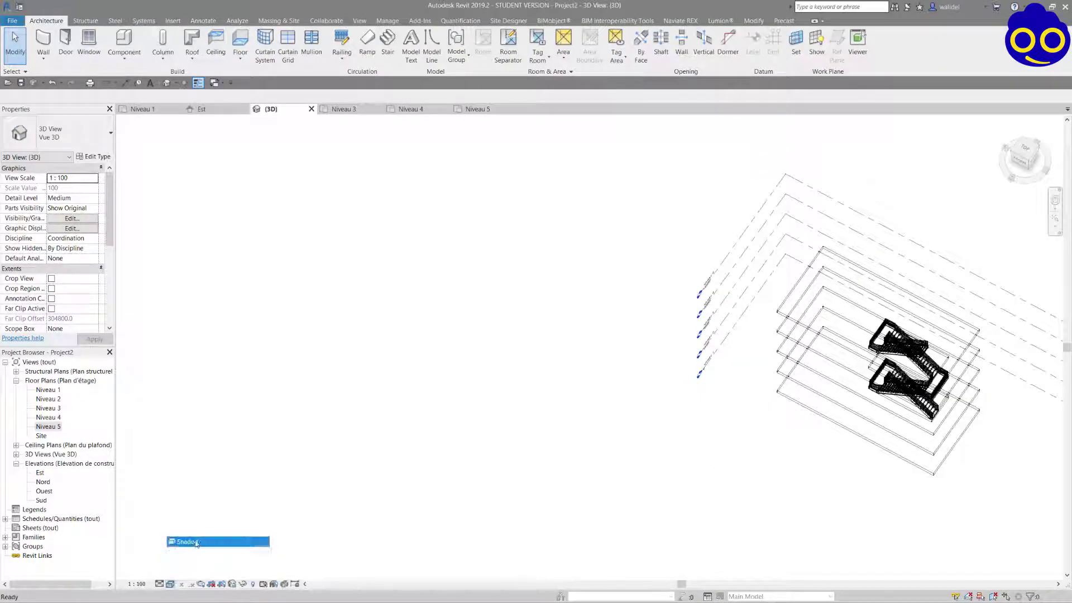
mouse_move(943, 361)
middle_mouse_down()
mouse_move(701, 280)
mouse_move(587, 259)
mouse_move(517, 278)
mouse_move(763, 243)
mouse_move(776, 302)
mouse_move(826, 290)
mouse_move(530, 245)
mouse_move(659, 329)
middle_mouse_up()
scroll(586, 260, "up", 6)
scroll(776, 301, "down", 4)
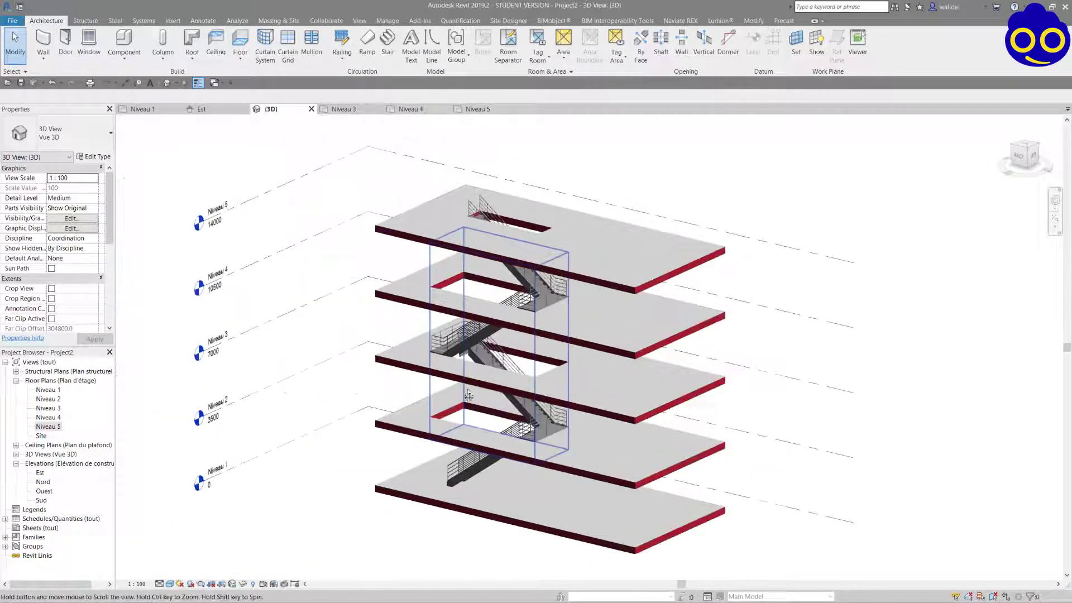